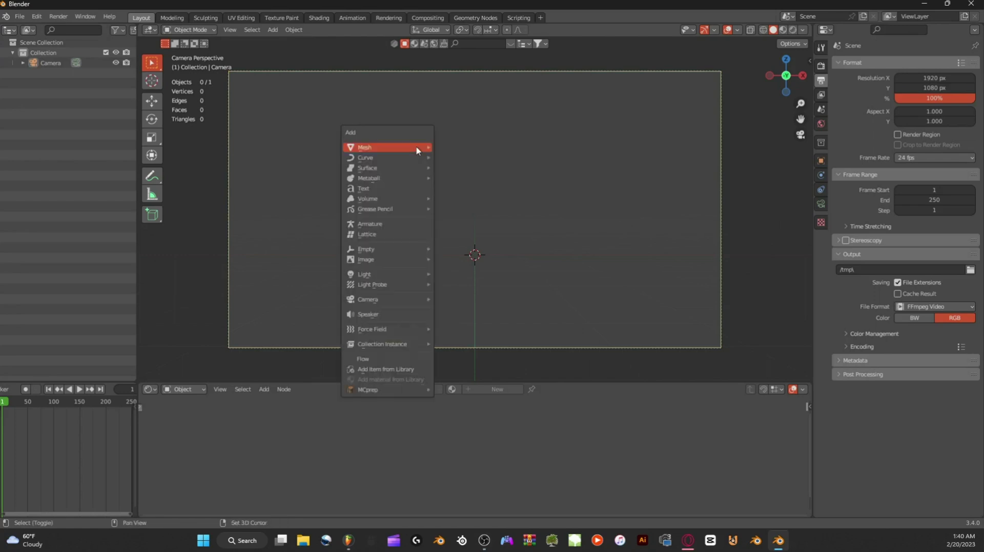
# Step: Add a cube mesh and flatten it along Z into a low slab
pyautogui.moveTo(416, 148)
pyautogui.click(456, 157)
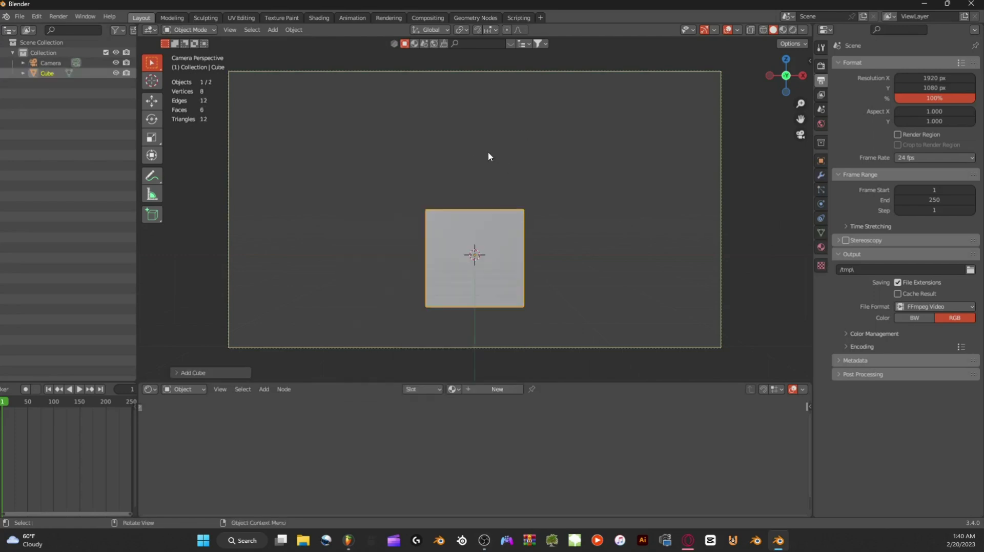
pyautogui.moveTo(487, 152); pyautogui.dragTo(537, 184, button='middle')
pyautogui.scroll(2, 565, 177)
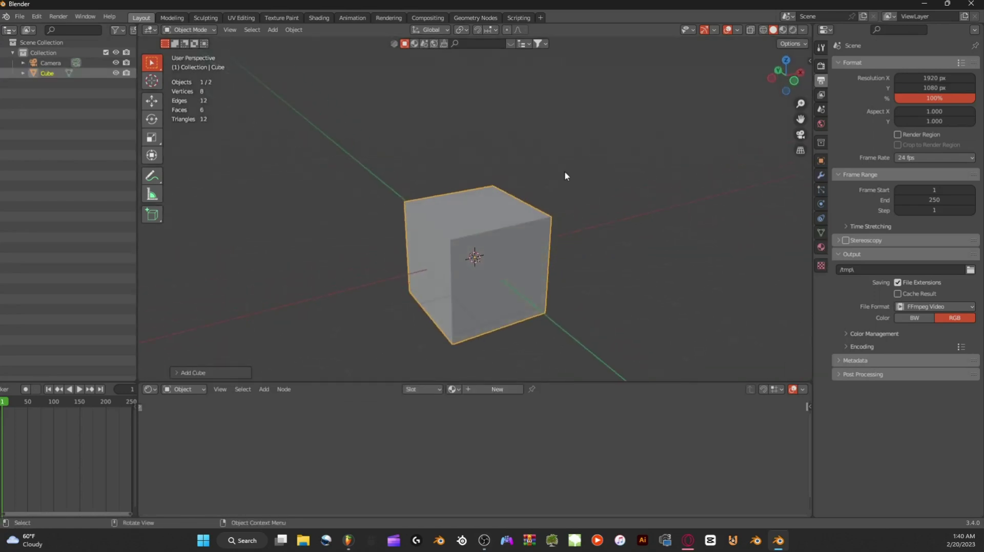
pyautogui.press('s')
pyautogui.press('z')
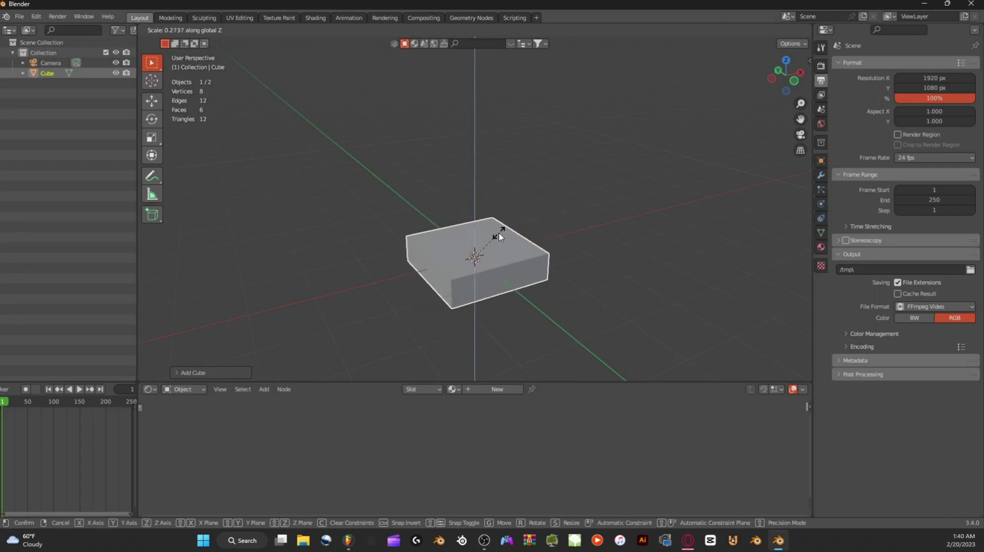
pyautogui.click(504, 235)
pyautogui.press('s')
pyautogui.press('z')
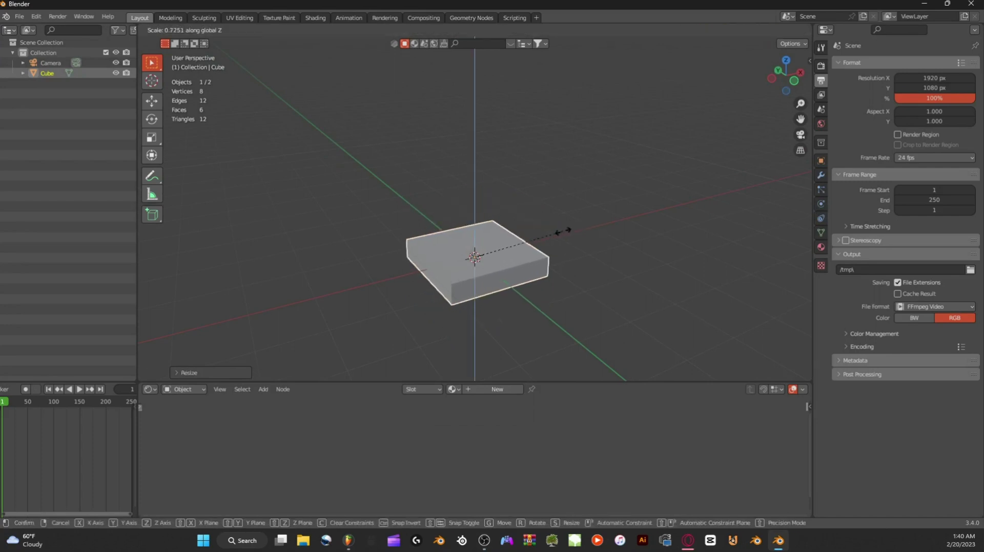
pyautogui.click(534, 238)
# Step: Scale the slab down along Y into a narrow block
pyautogui.moveTo(533, 239); pyautogui.dragTo(582, 256, button='middle')
pyautogui.press('s')
pyautogui.press('y')
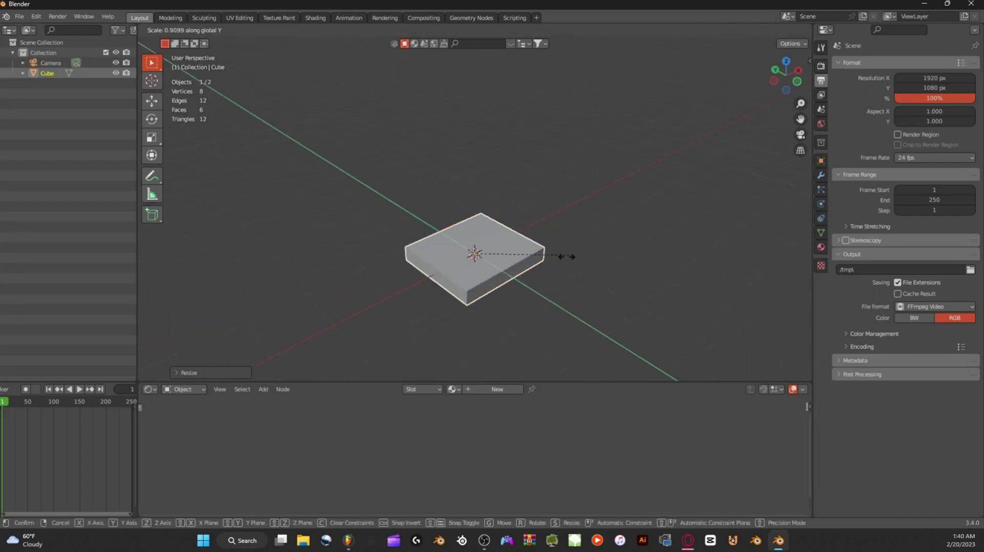
pyautogui.click(521, 235)
# Step: Rescale the narrow block along Z in several passes until it is as thin as a plank
pyautogui.moveTo(522, 234); pyautogui.dragTo(496, 221, button='middle')
pyautogui.scroll(4, 496, 220)
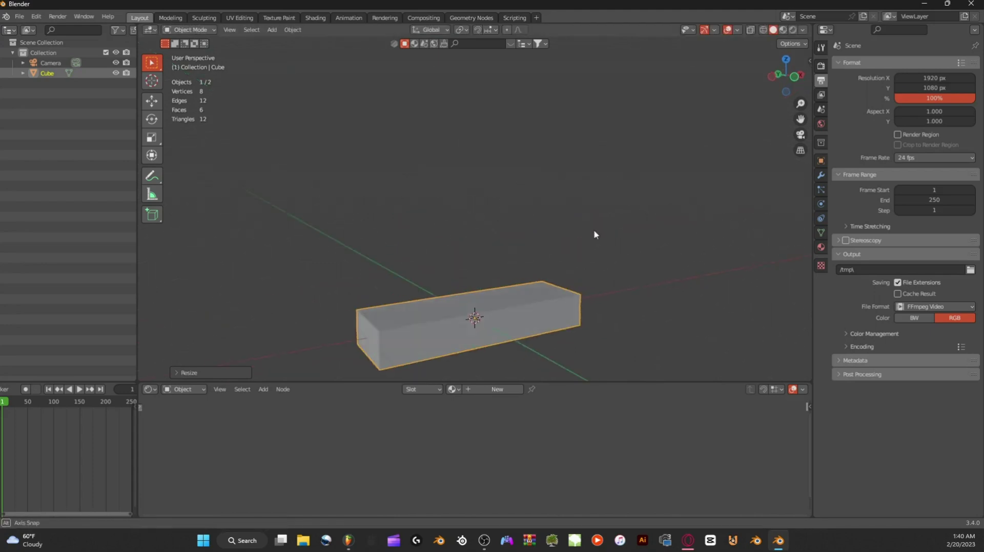
pyautogui.keyDown('shift'); pyautogui.moveTo(582, 245); pyautogui.dragTo(596, 210, button='middle'); pyautogui.keyUp('shift')
pyautogui.press('s')
pyautogui.press('z')
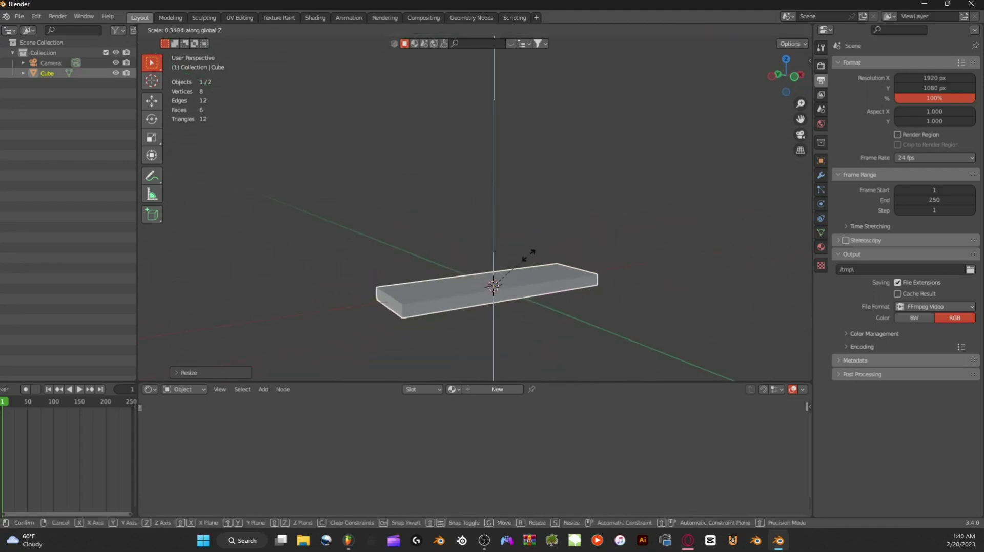
pyautogui.click(528, 256)
pyautogui.moveTo(530, 259); pyautogui.dragTo(500, 299, button='middle')
pyautogui.press('s')
pyautogui.press('z')
pyautogui.click(566, 240)
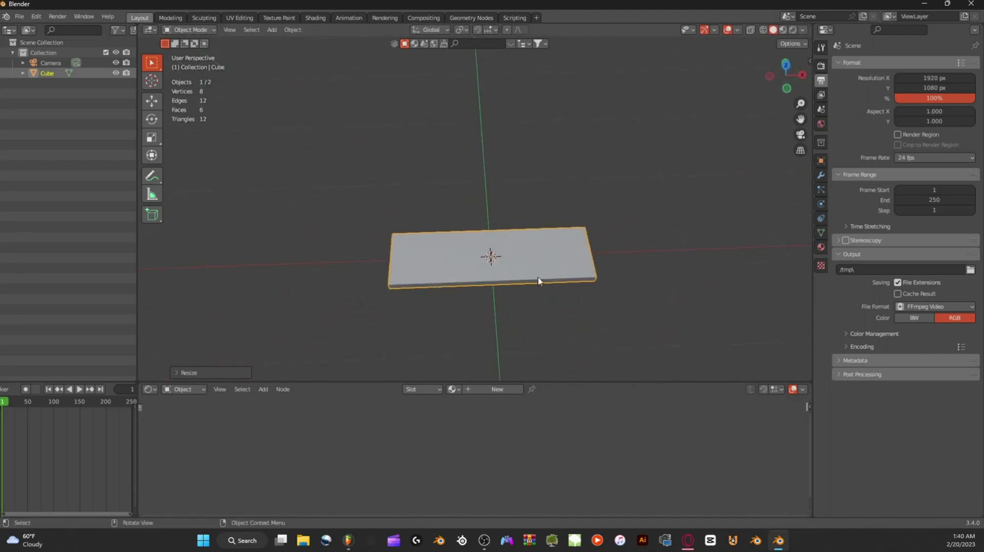
pyautogui.press('s')
pyautogui.press('z')
pyautogui.click(615, 265)
pyautogui.moveTo(583, 263); pyautogui.dragTo(559, 277, button='middle')
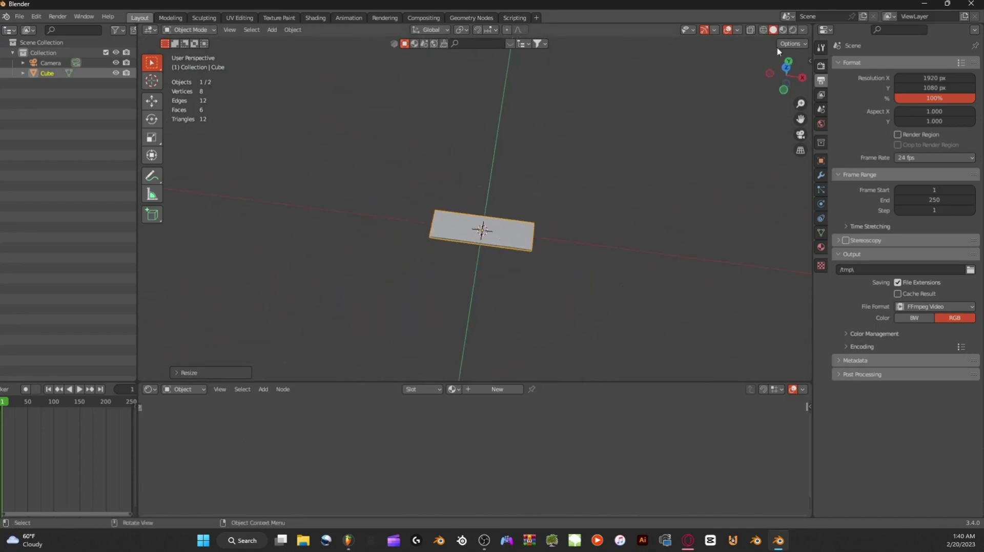
# Step: In the top orthographic view, narrow the plank slightly along Y
pyautogui.click(786, 68)
pyautogui.scroll(6, 616, 212)
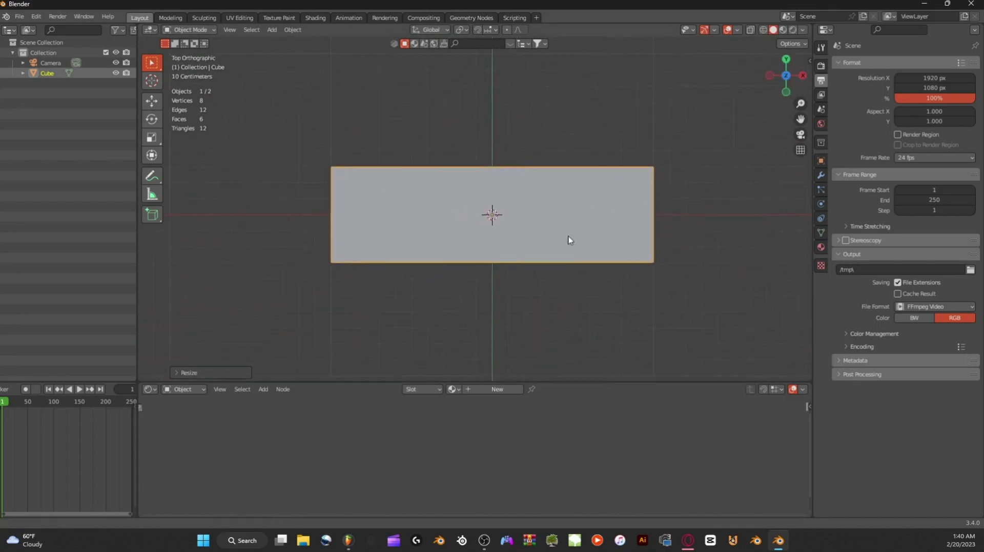
pyautogui.press('s')
pyautogui.press('y')
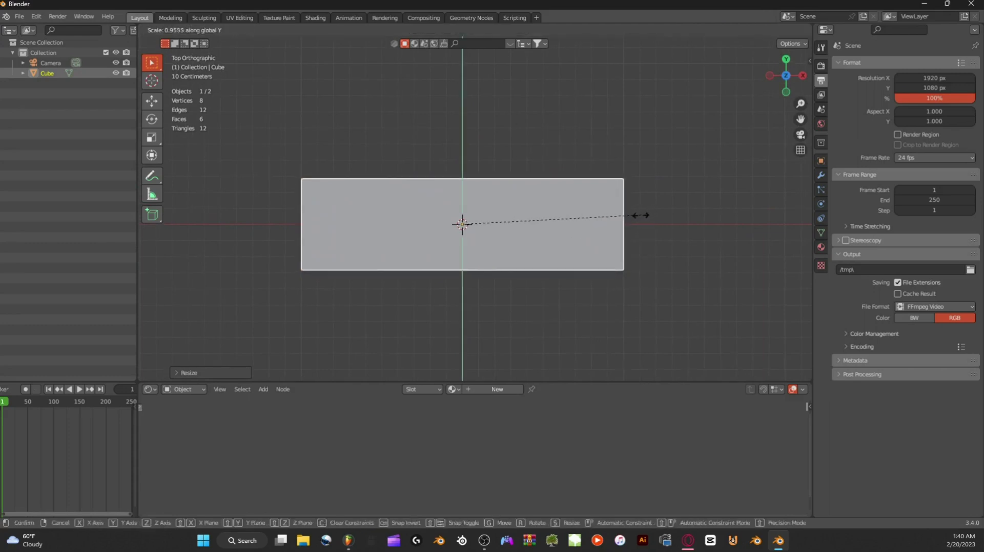
pyautogui.click(624, 224)
pyautogui.scroll(-2, 624, 224)
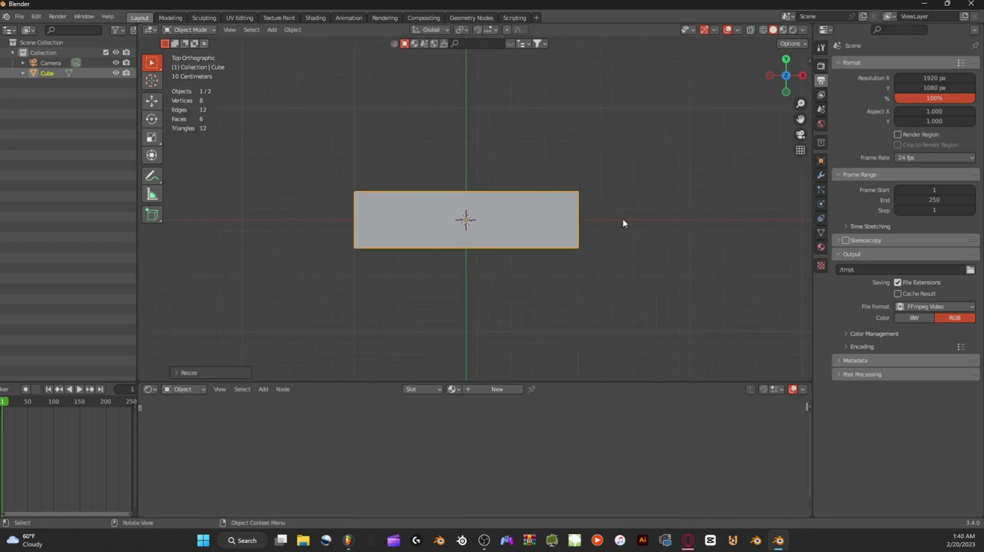
# Step: Duplicate the plank, place the copy beside it along negative Y with a small gap, and rotate it slightly
pyautogui.scroll(1, 623, 223)
pyautogui.hotkey('ctrl', 'c')
pyautogui.hotkey('ctrl', 'v')
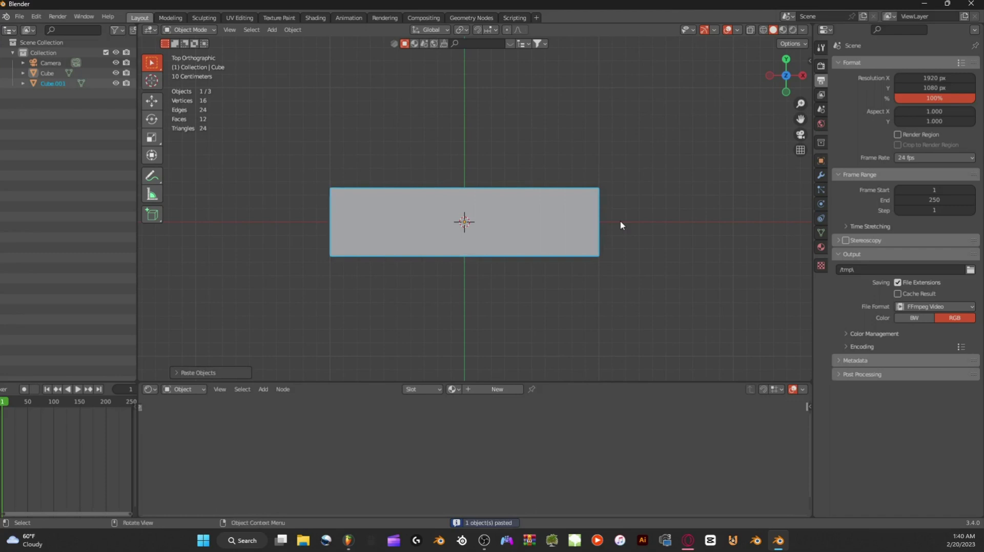
pyautogui.scroll(1, 622, 225)
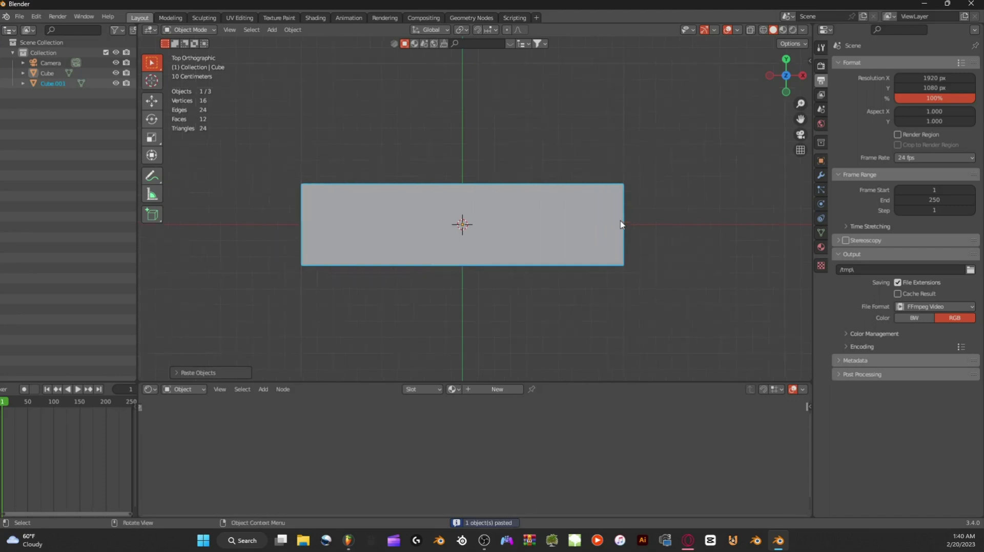
pyautogui.press('g')
pyautogui.press('y')
pyautogui.click(614, 315)
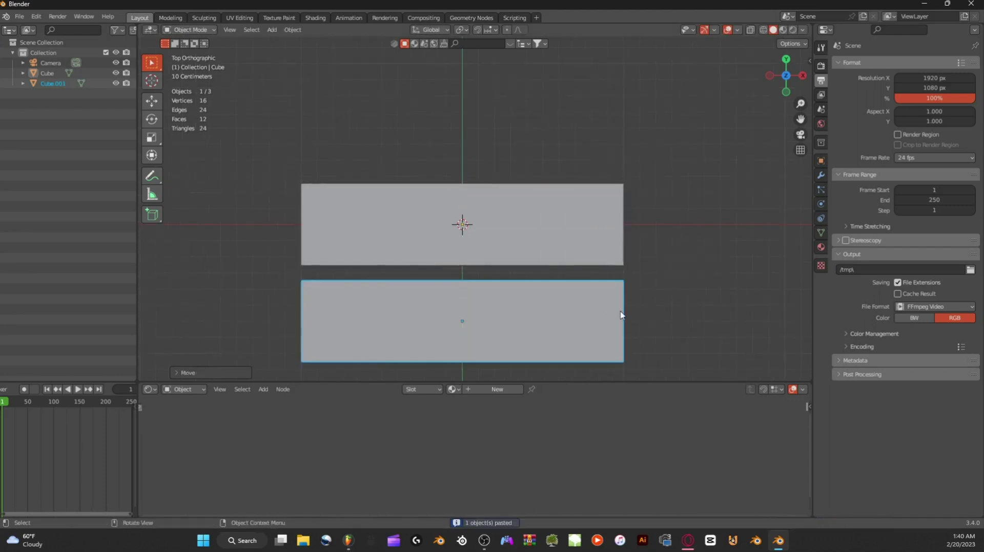
pyautogui.scroll(-3, 622, 317)
pyautogui.press('r')
pyautogui.click(626, 201)
# Step: Duplicate both planks, place the copies about 1.2 m further along negative Y, and tilt them slightly the other way
pyautogui.keyDown('shift'); pyautogui.click(533, 226); pyautogui.keyUp('shift')
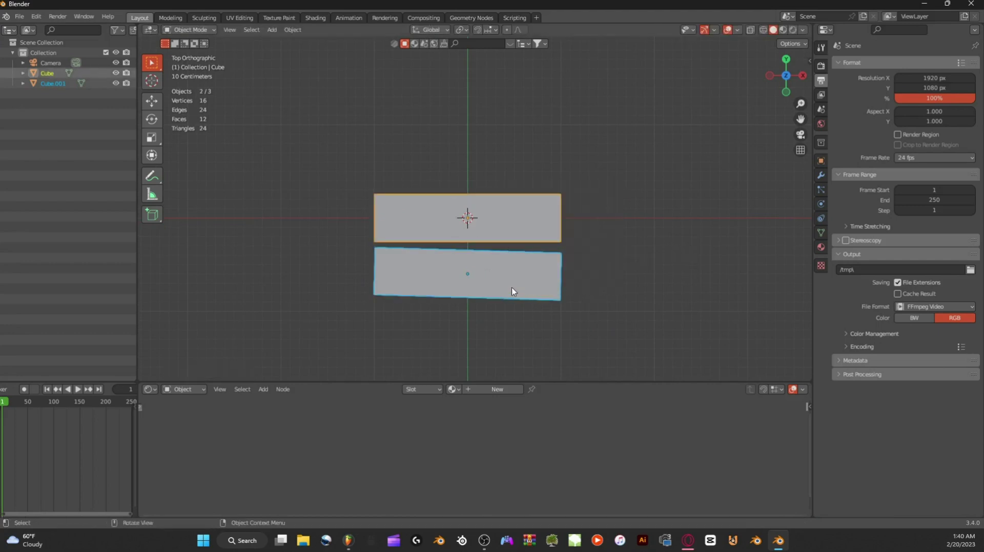
pyautogui.scroll(-3, 546, 264)
pyautogui.hotkey('ctrl', 'c')
pyautogui.hotkey('ctrl', 'v')
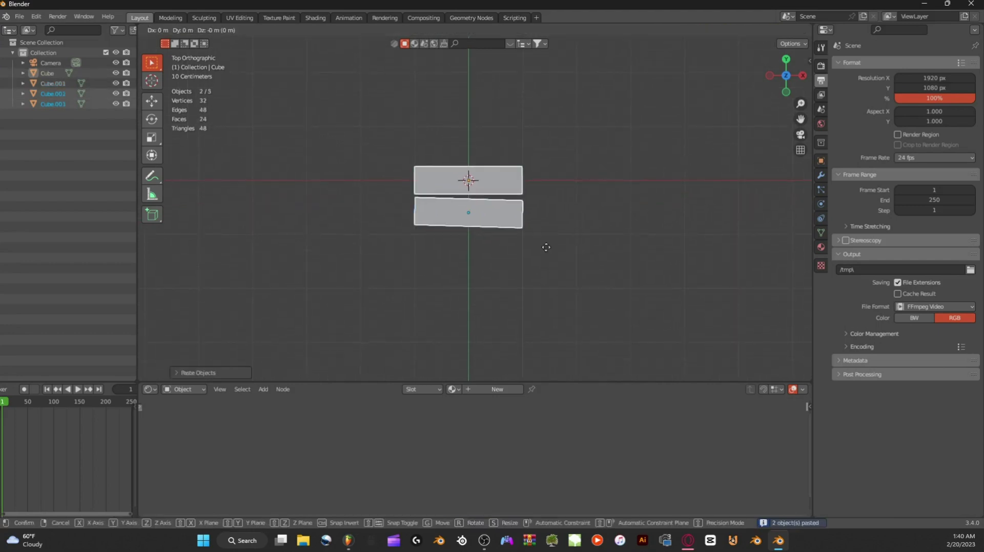
pyautogui.press('g')
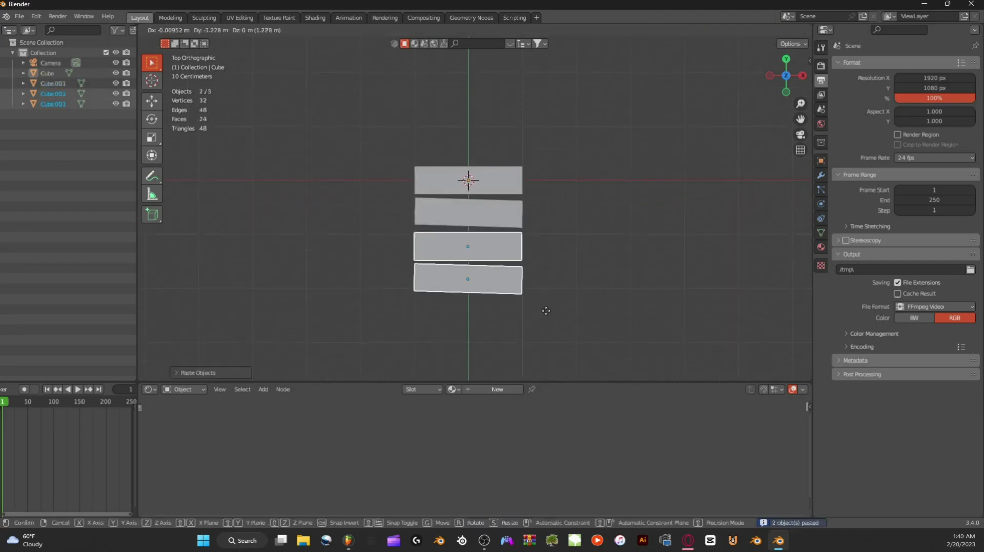
pyautogui.click(550, 307)
pyautogui.press('r')
pyautogui.click(615, 280)
pyautogui.press('g')
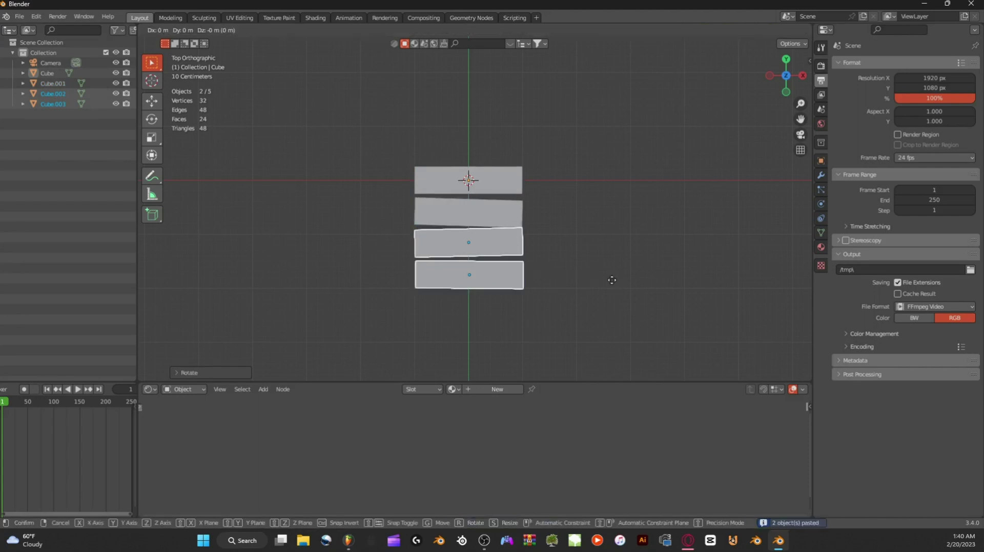
pyautogui.press('y')
pyautogui.click(613, 286)
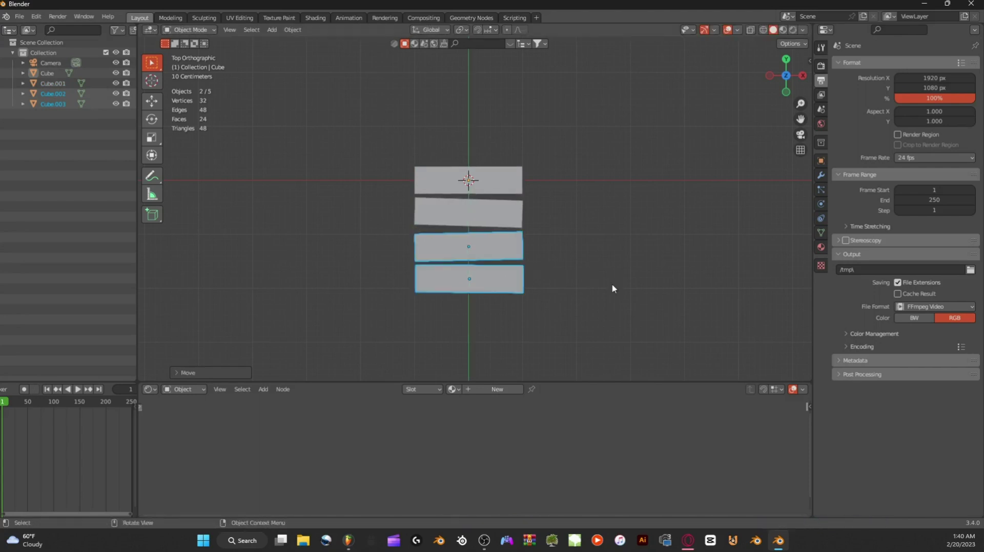
# Step: Duplicate the last plank, move the copy just over 0.5 m along negative Y, and rotate it slightly
pyautogui.click(509, 278)
pyautogui.scroll(-2, 509, 277)
pyautogui.hotkey('ctrl', 'c')
pyautogui.hotkey('ctrl', 'v')
pyautogui.press('g')
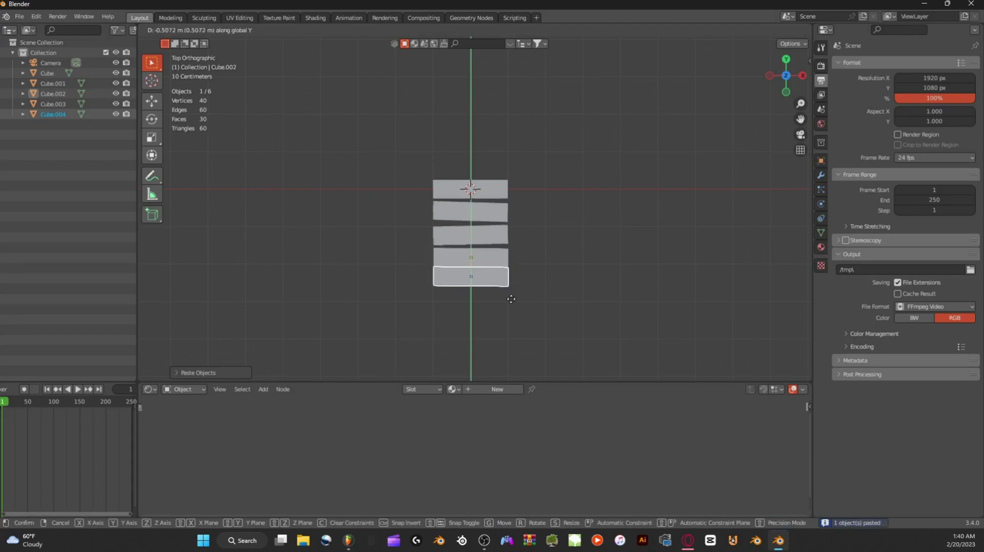
pyautogui.click(514, 294)
pyautogui.press('r')
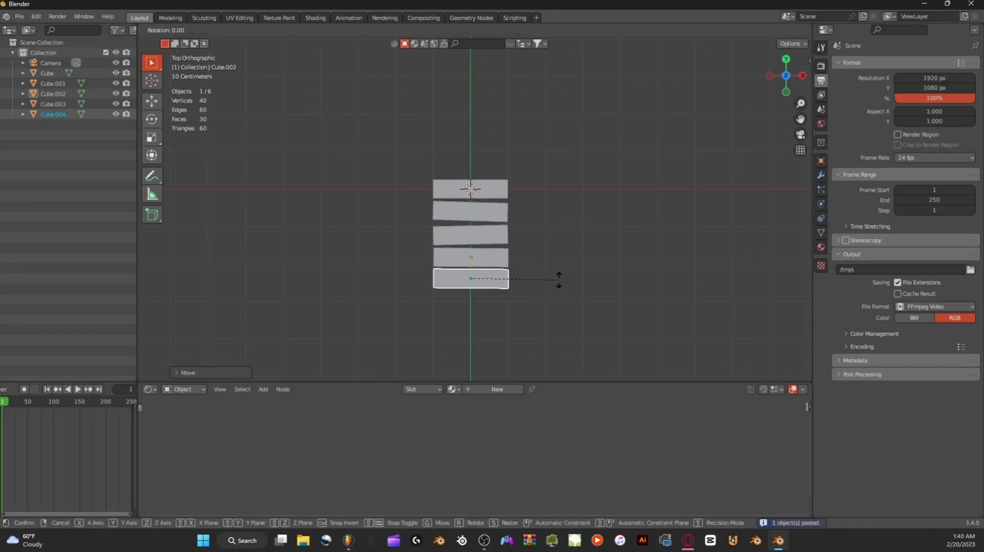
pyautogui.click(558, 283)
# Step: Rotate the third plank slightly so it lies straighter in the row
pyautogui.click(503, 241)
pyautogui.press('r')
pyautogui.click(589, 240)
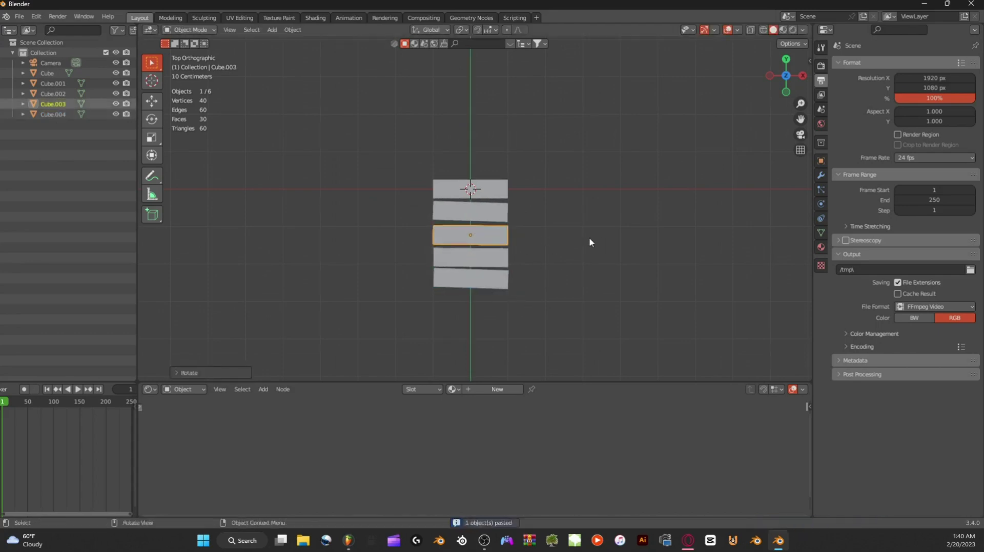
# Step: Duplicate the fifth plank, place the copy just over 0.5 m away along negative Y, and tilt it the opposite way
pyautogui.click(509, 283)
pyautogui.hotkey('ctrl', 'c')
pyautogui.hotkey('ctrl', 'v')
pyautogui.press('g')
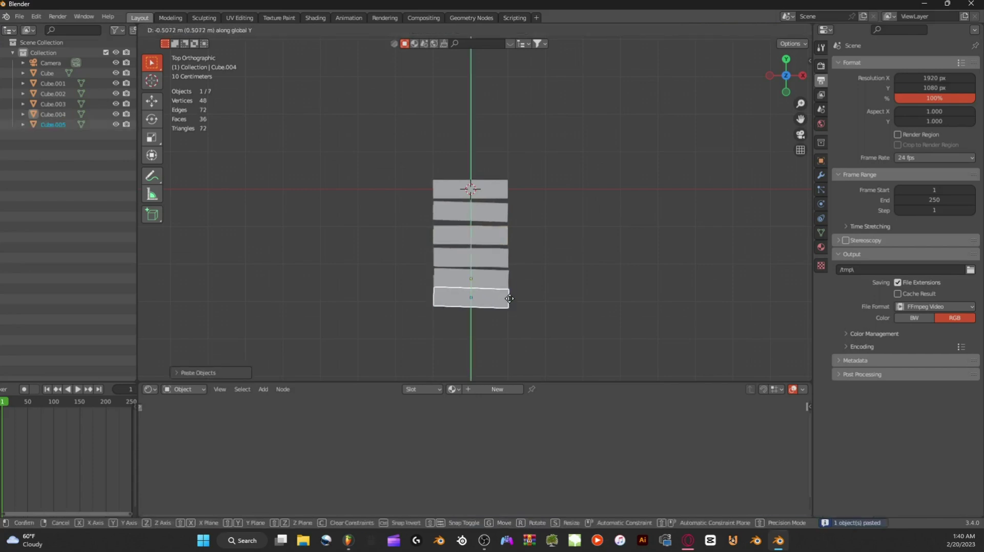
pyautogui.click(524, 296)
pyautogui.press('r')
pyautogui.click(537, 282)
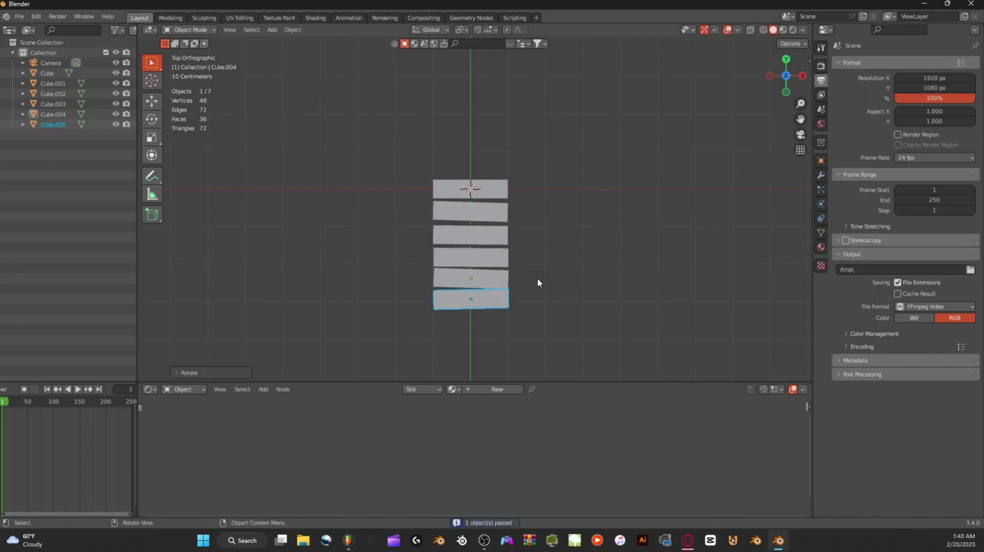
# Step: Duplicate all six planks and move the copies about 3.65 m along negative Y to continue the row
pyautogui.moveTo(536, 130); pyautogui.dragTo(435, 352)
pyautogui.scroll(-7, 478, 320)
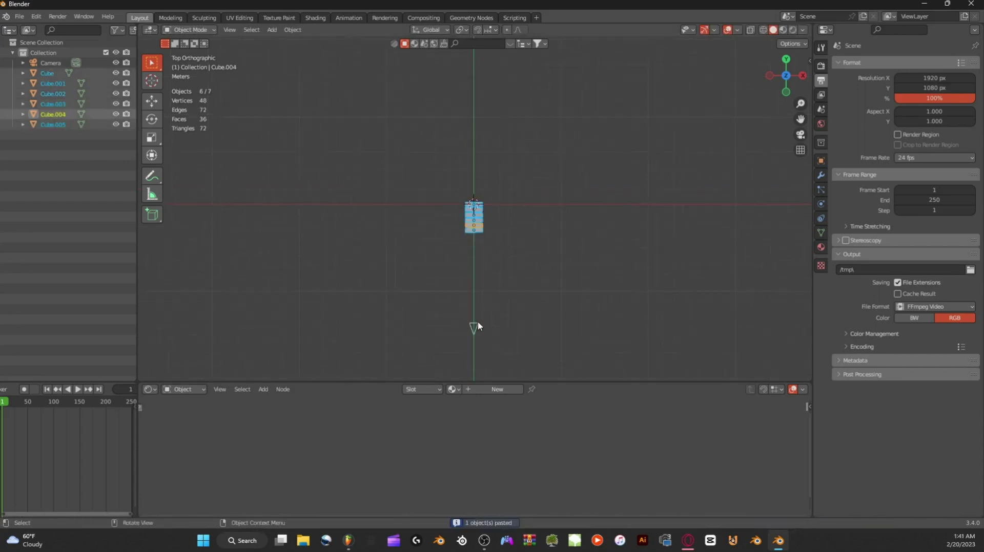
pyautogui.scroll(9, 478, 320)
pyautogui.scroll(-5, 527, 247)
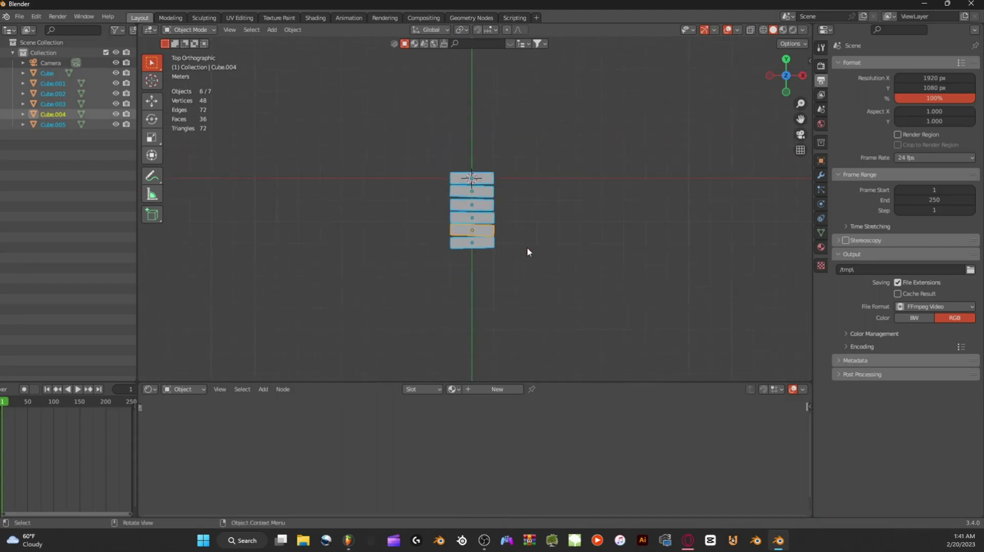
pyautogui.hotkey('ctrl', 'c')
pyautogui.hotkey('ctrl', 'v')
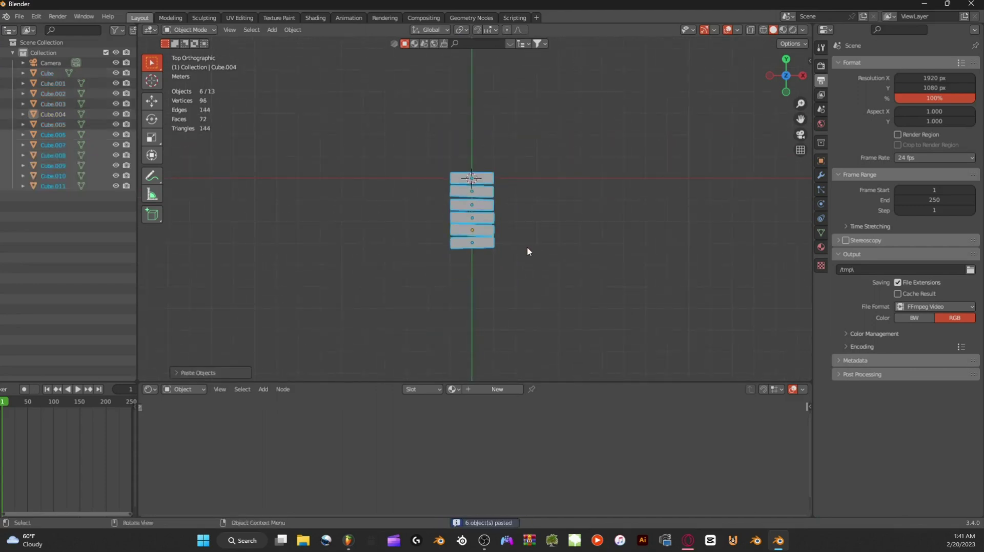
pyautogui.press('g')
pyautogui.press('y')
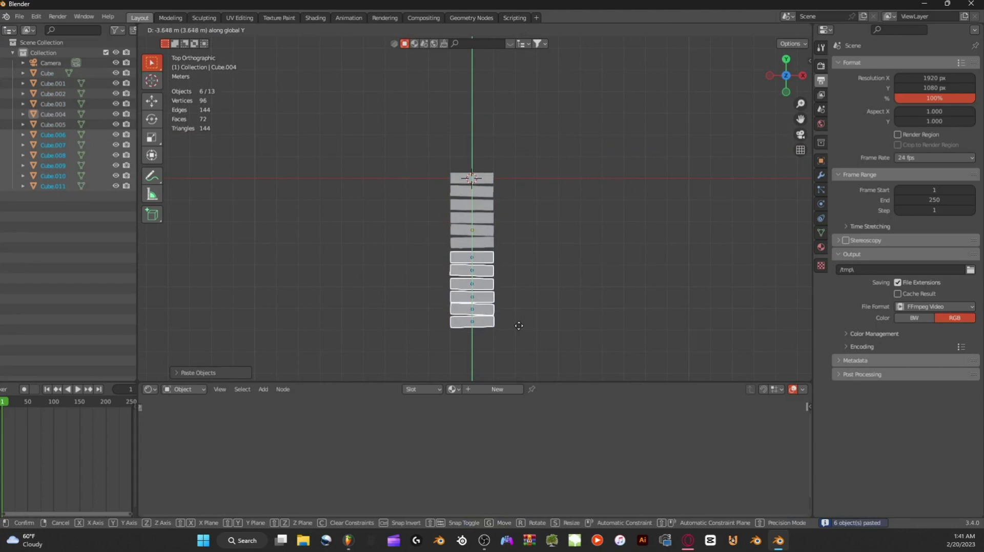
pyautogui.click(519, 326)
pyautogui.click(535, 293)
# Step: Select all twelve planks without the camera and scale them along Z to adjust their thickness
pyautogui.moveTo(533, 305); pyautogui.dragTo(439, 235, button='middle')
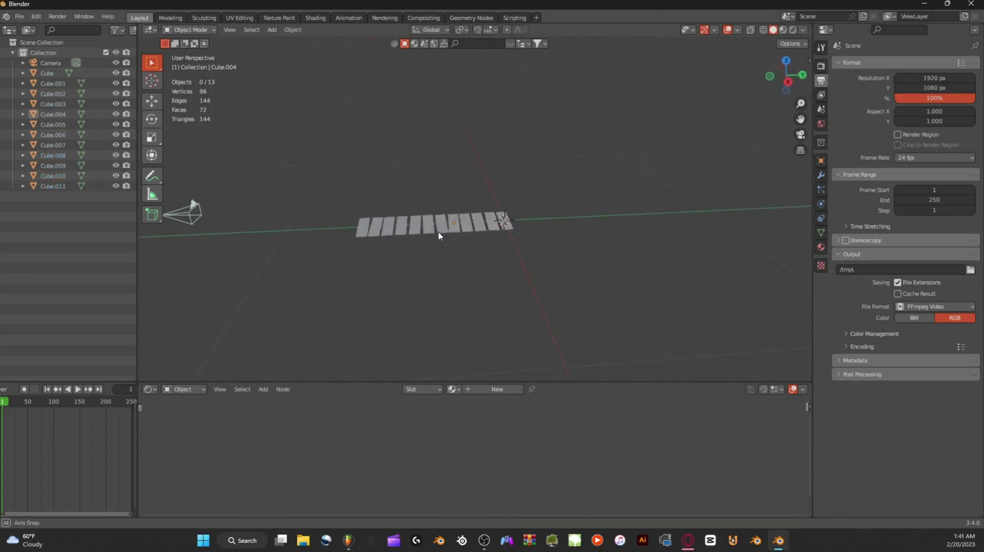
pyautogui.scroll(3, 538, 191)
pyautogui.moveTo(518, 223); pyautogui.dragTo(480, 228, button='middle')
pyautogui.scroll(-8, 528, 204)
pyautogui.press('a')
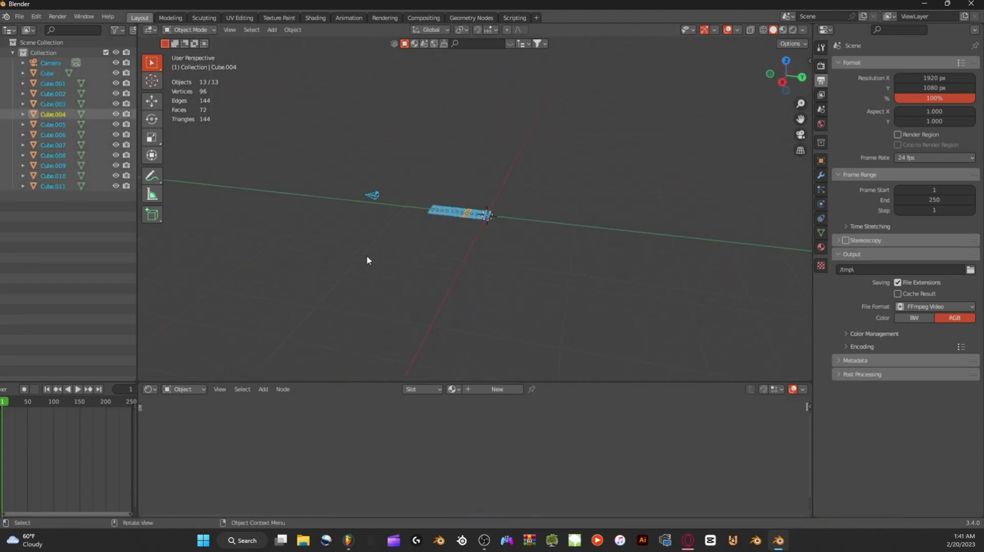
pyautogui.scroll(3, 512, 207)
pyautogui.scroll(4, 512, 207)
pyautogui.moveTo(599, 189); pyautogui.dragTo(324, 285)
pyautogui.moveTo(489, 272); pyautogui.dragTo(605, 284, button='middle')
pyautogui.scroll(5, 527, 239)
pyautogui.press('s')
pyautogui.press('z')
pyautogui.click(551, 231)
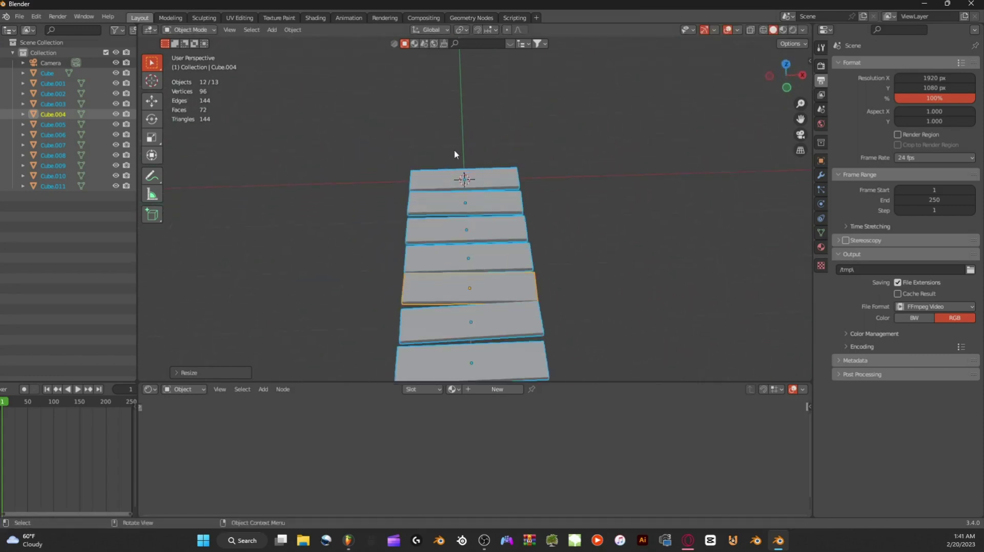
# Step: Add a cylinder mesh at the first plank and scale it down to a small post size
pyautogui.moveTo(502, 378); pyautogui.dragTo(612, 179, button='middle')
pyautogui.scroll(3, 515, 205)
pyautogui.hotkey('shift', 'a')
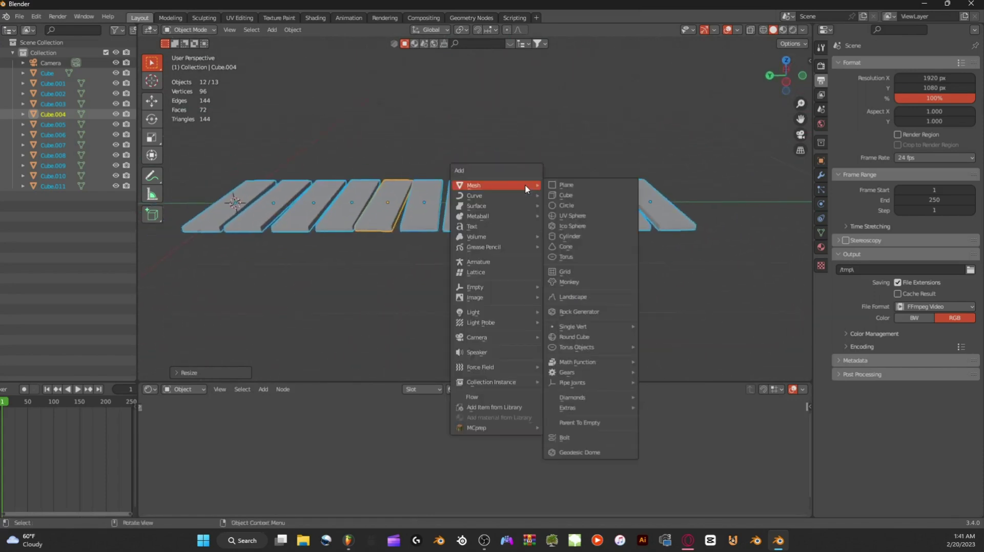
pyautogui.click(563, 228)
pyautogui.scroll(-6, 563, 235)
pyautogui.press('s')
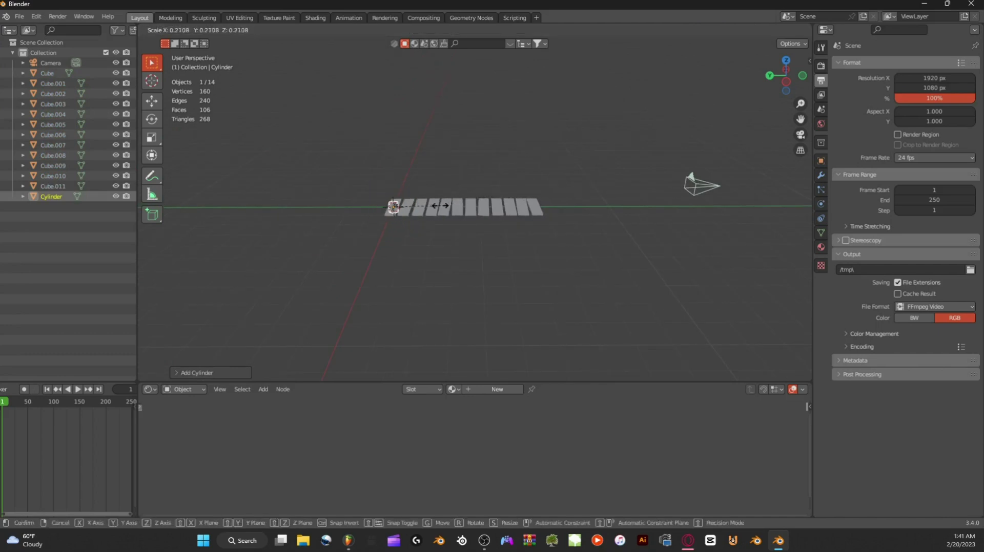
pyautogui.click(418, 211)
# Step: Stretch the small cylinder along Z into a tall, thin post
pyautogui.press('s')
pyautogui.press('z')
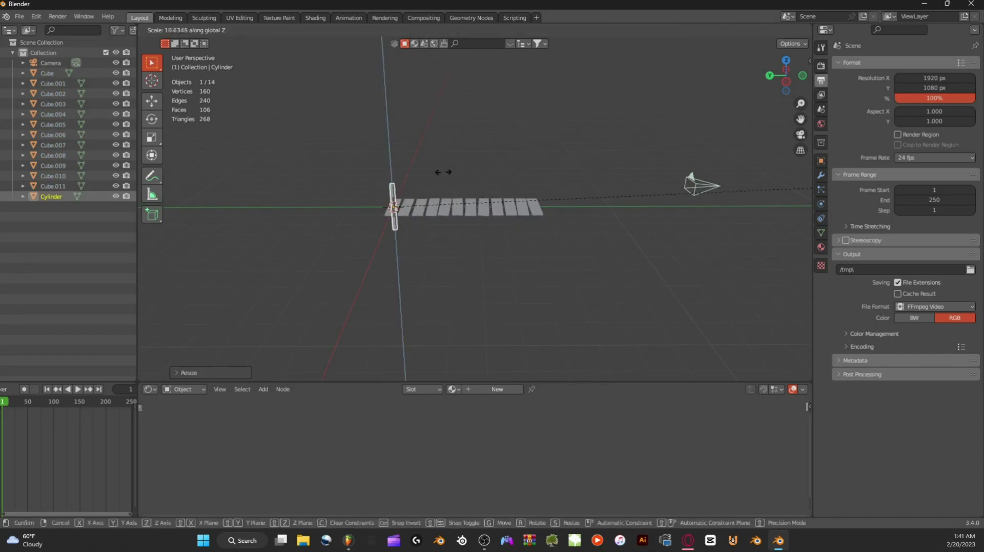
pyautogui.click(637, 158)
pyautogui.scroll(4, 637, 158)
pyautogui.moveTo(637, 157); pyautogui.dragTo(502, 147, button='middle')
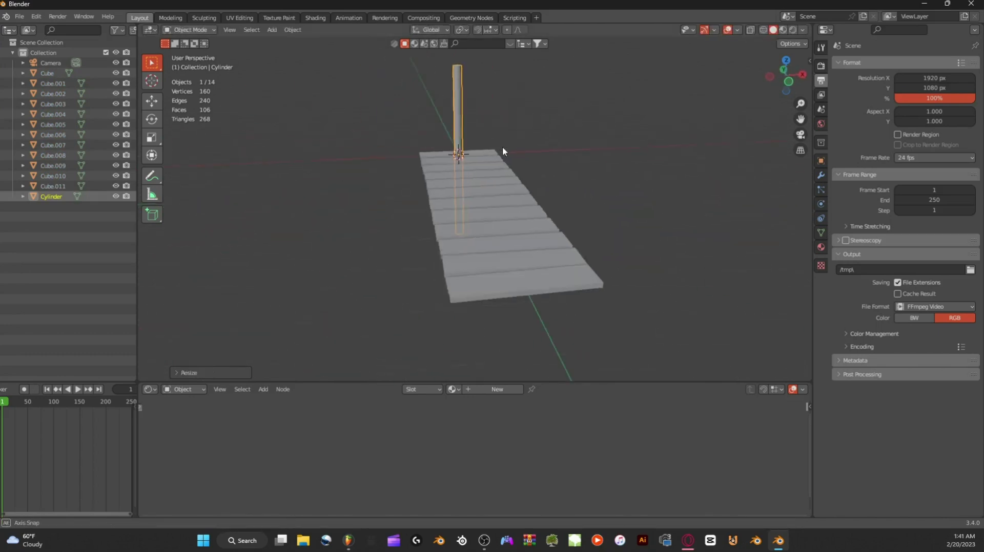
# Step: Shorten the post along Z and enlarge it uniformly to about 2.9 times its size
pyautogui.scroll(-4, 589, 144)
pyautogui.press('s')
pyautogui.press('z')
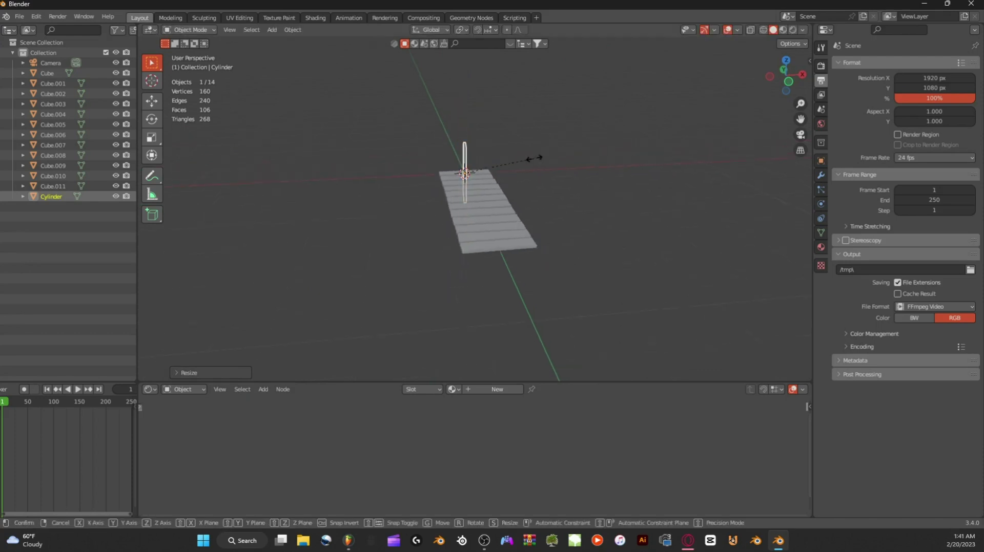
pyautogui.click(469, 172)
pyautogui.moveTo(457, 176); pyautogui.dragTo(517, 159, button='middle')
pyautogui.press('s')
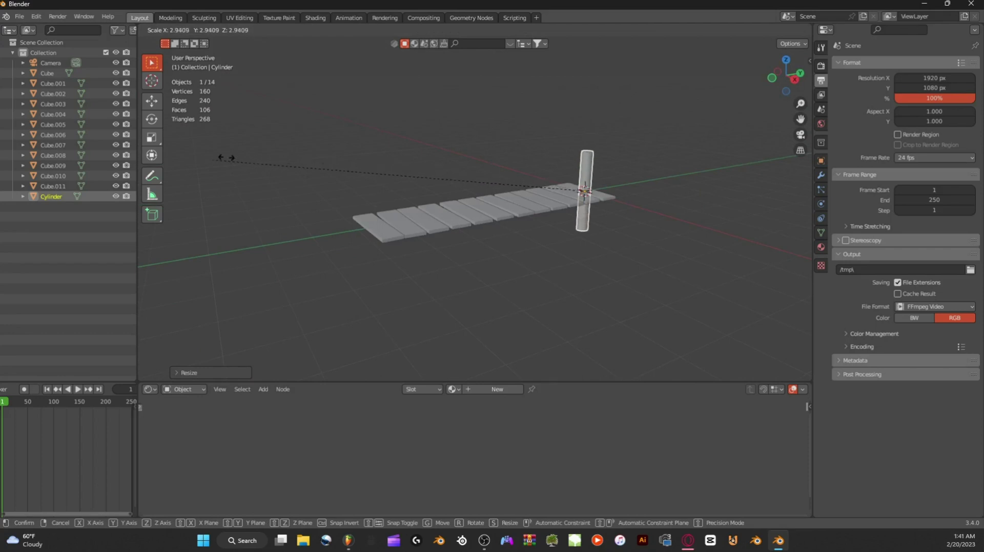
pyautogui.click(226, 158)
# Step: Move the post in top view to the left edge of the second plank
pyautogui.click(784, 62)
pyautogui.scroll(5, 686, 127)
pyautogui.press('g')
pyautogui.click(576, 179)
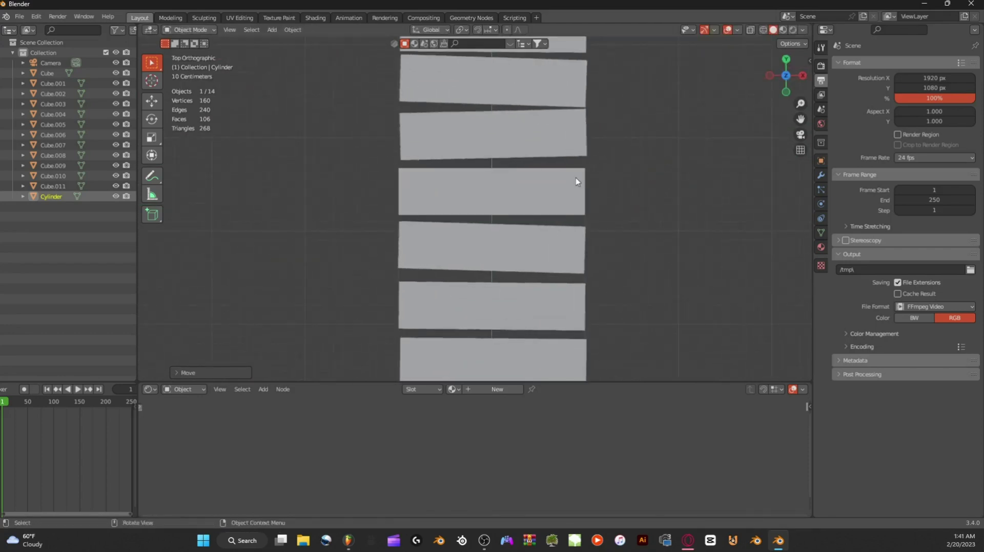
pyautogui.scroll(-6, 576, 179)
pyautogui.keyDown('shift'); pyautogui.moveTo(617, 145); pyautogui.dragTo(631, 190, button='middle'); pyautogui.keyUp('shift')
pyautogui.scroll(6, 552, 170)
pyautogui.keyDown('shift'); pyautogui.moveTo(552, 170); pyautogui.dragTo(496, 259, button='middle'); pyautogui.keyUp('shift')
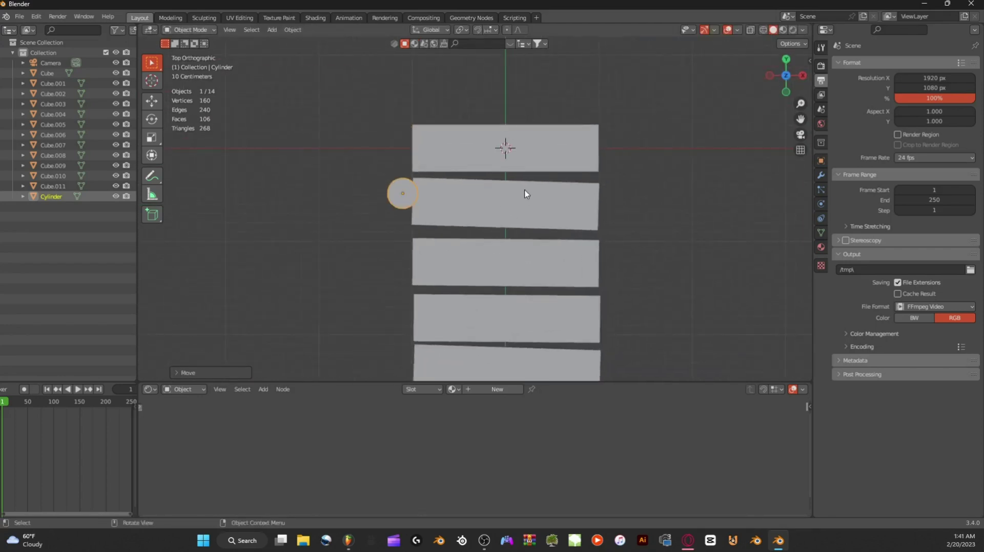
# Step: Enlarge the post slightly and move it to the left end of the first plank
pyautogui.scroll(-1, 526, 193)
pyautogui.press('s')
pyautogui.click(536, 191)
pyautogui.press('g')
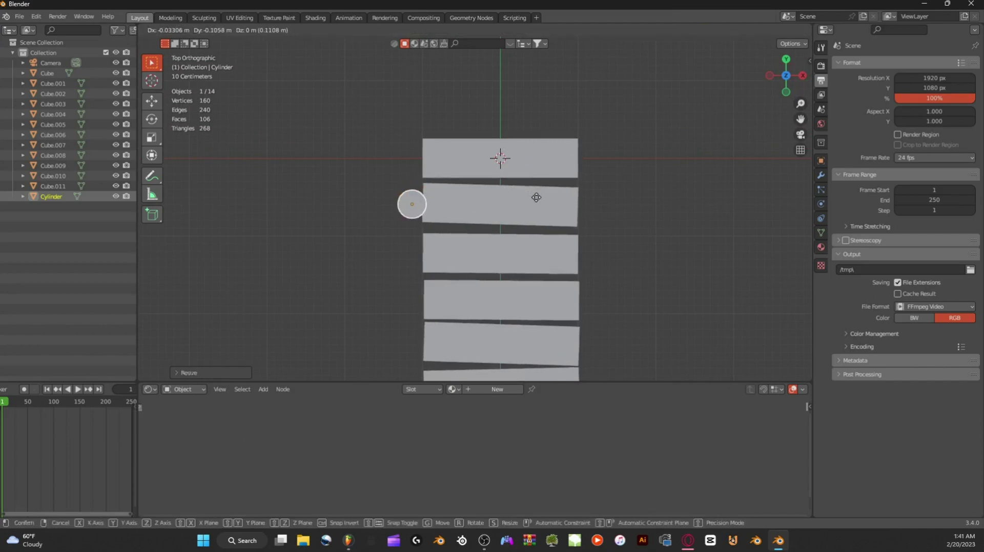
pyautogui.click(536, 196)
pyautogui.press('g')
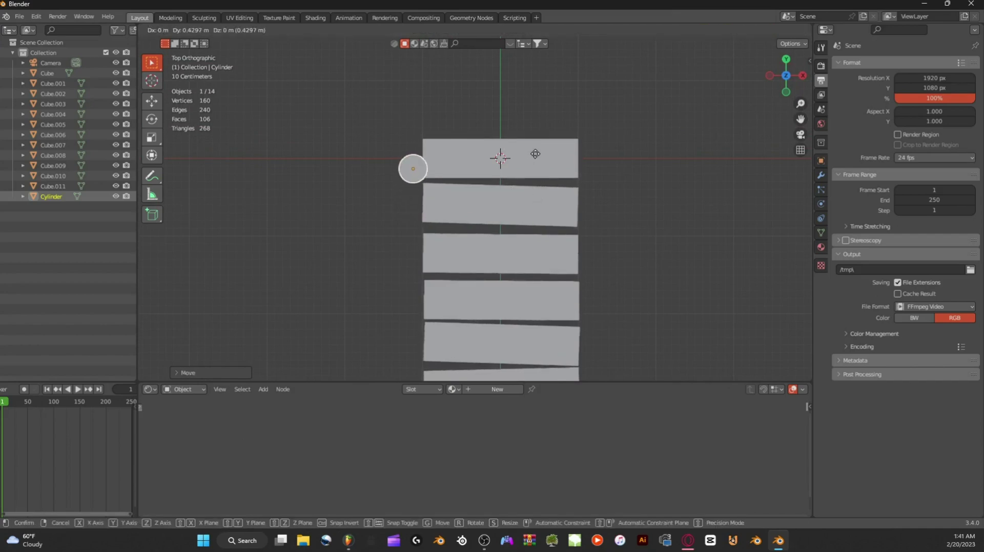
pyautogui.click(538, 150)
# Step: Add an Array modifier to the post with count 5 and relative offset factors X 0 and Y -4.5
pyautogui.scroll(-4, 586, 184)
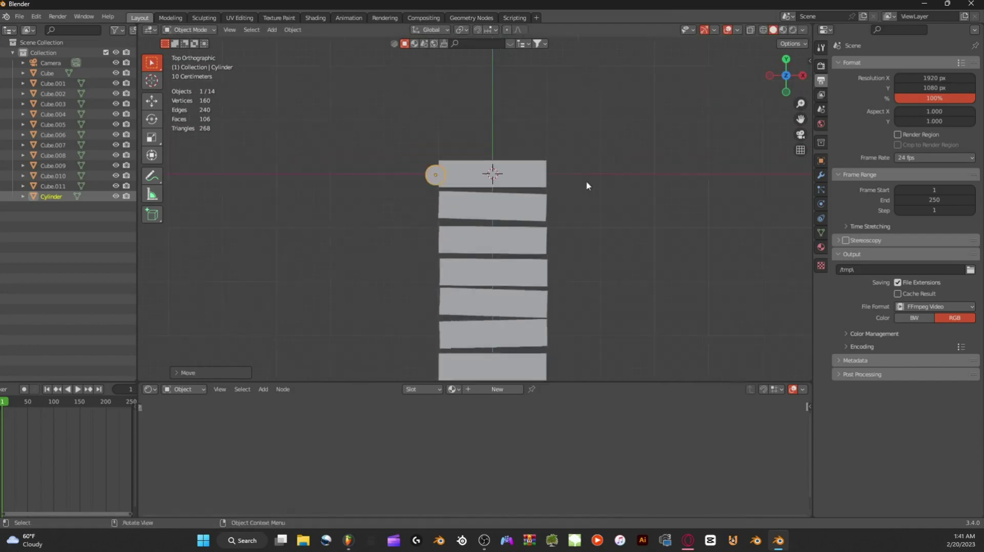
pyautogui.click(821, 176)
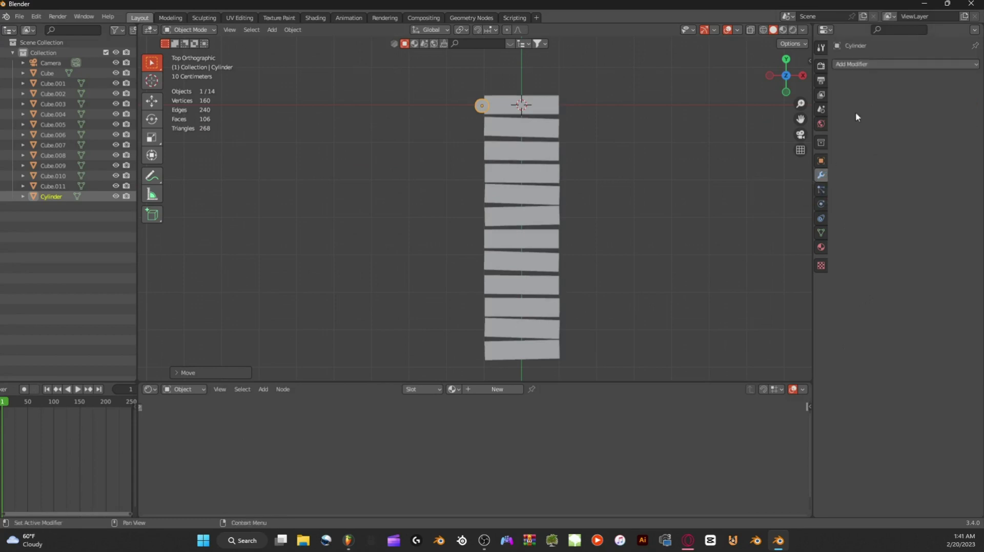
pyautogui.click(859, 66)
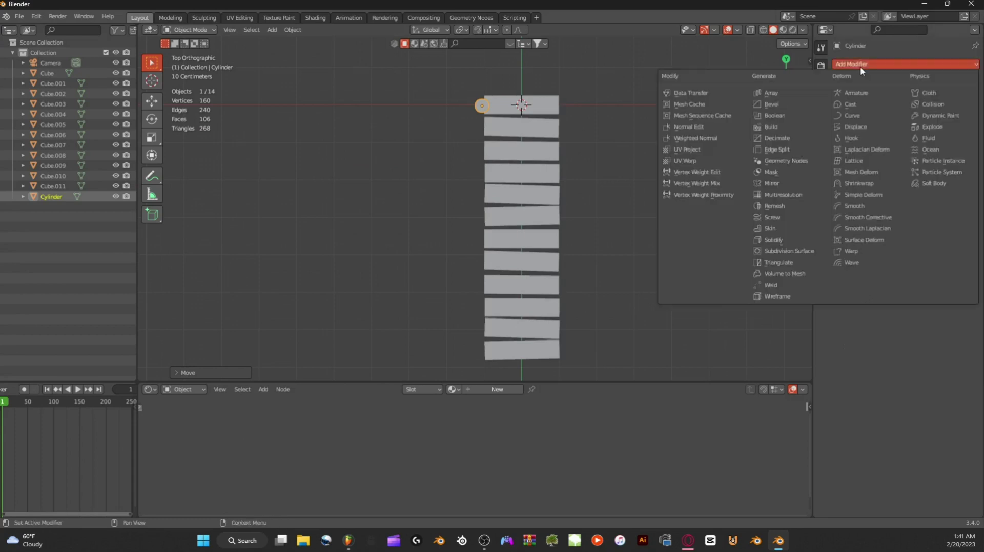
pyautogui.click(800, 94)
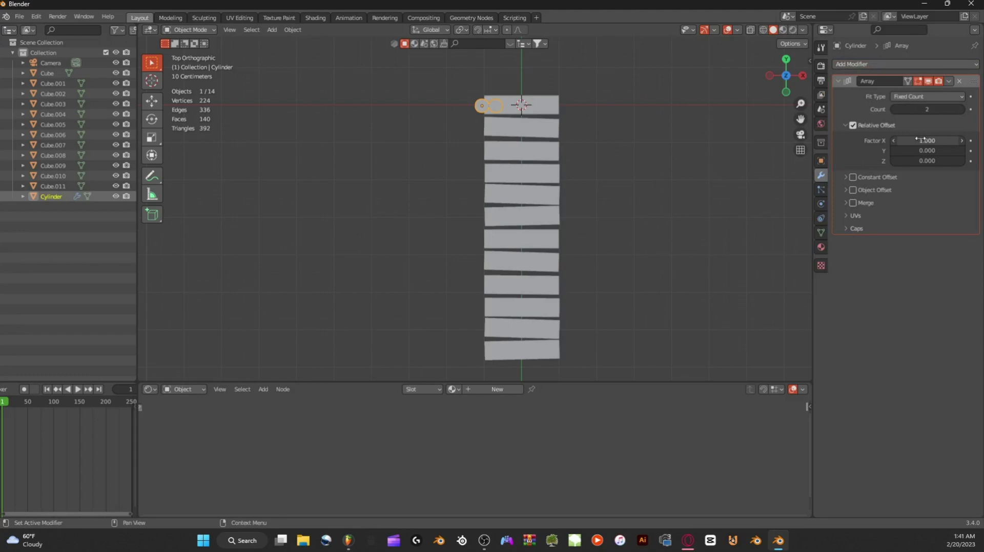
pyautogui.press('BackSpace')
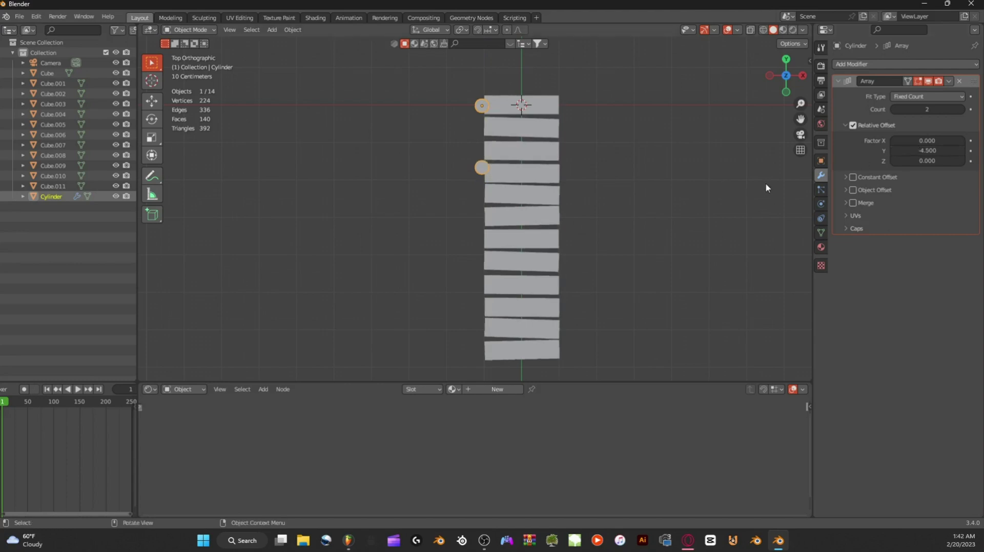
pyautogui.click(962, 109)
pyautogui.hotkey('ctrl', 'v')
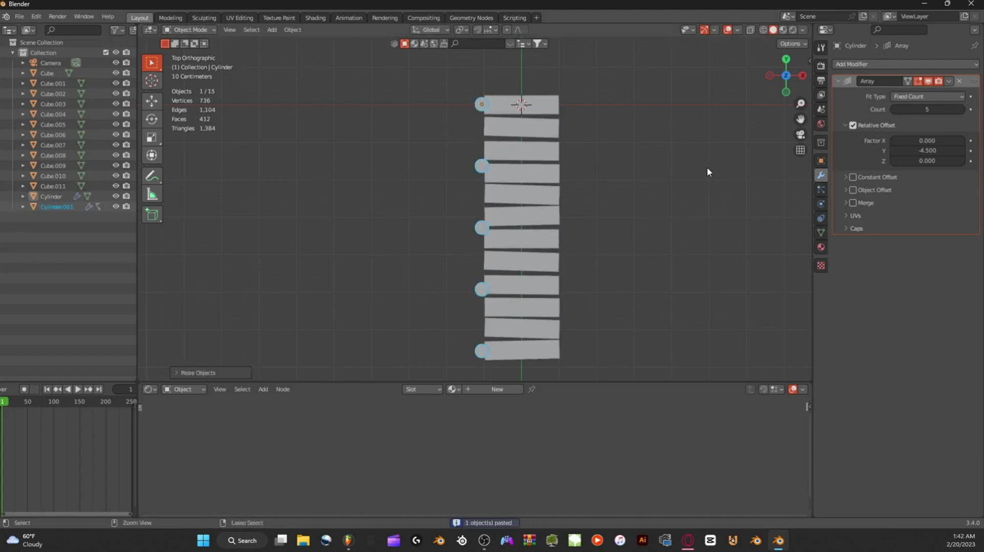
pyautogui.hotkey('ctrl', 'z')
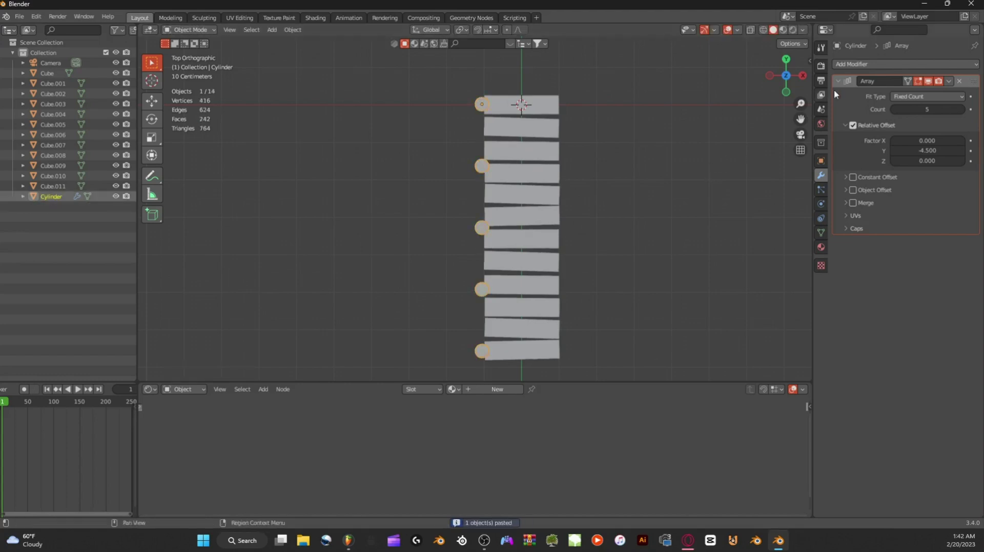
# Step: Add a second Array modifier with count 2 and relative offset X 5.7 to repeat the posts along the opposite side
pyautogui.click(859, 66)
pyautogui.click(789, 100)
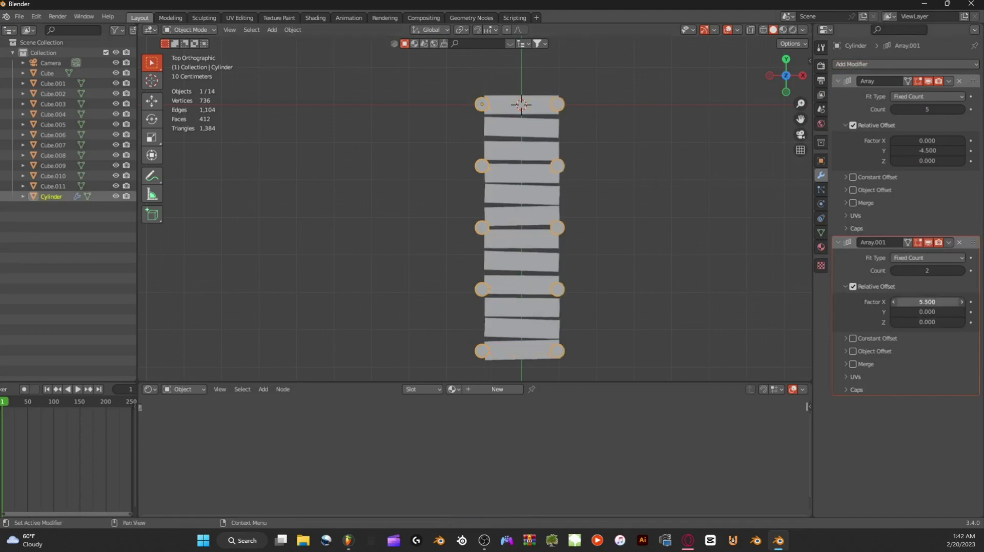
pyautogui.scroll(-5, 649, 289)
# Step: Scale the arrayed posts down uniformly and shorten them along Z to make them slimmer and lower
pyautogui.moveTo(649, 289); pyautogui.dragTo(654, 189, button='middle')
pyautogui.scroll(7, 668, 187)
pyautogui.press('s')
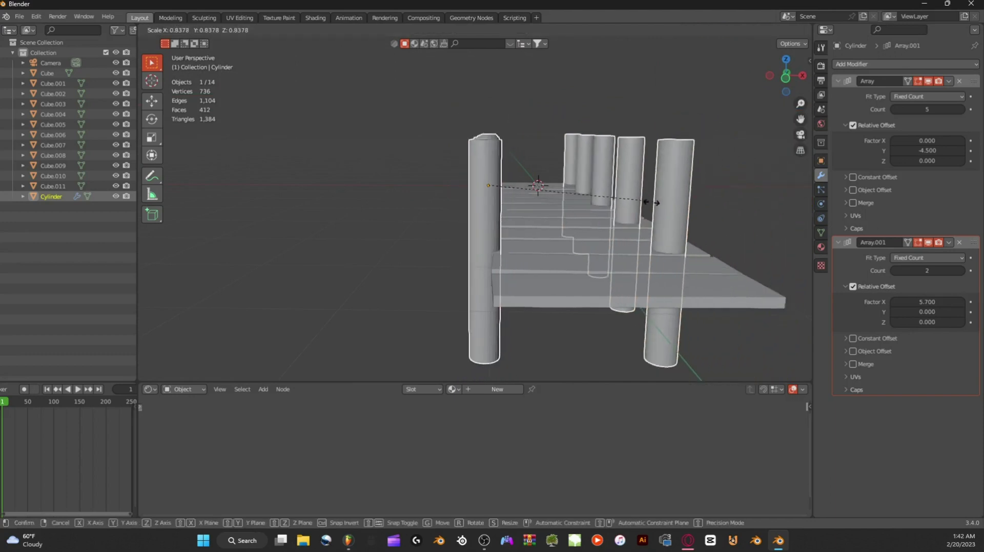
pyautogui.click(644, 210)
pyautogui.press('s')
pyautogui.press('z')
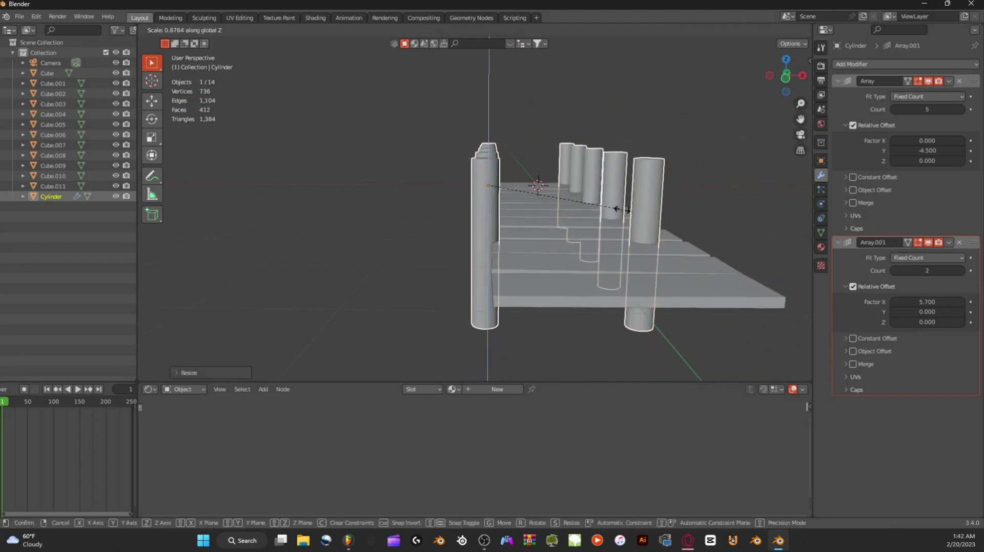
pyautogui.click(629, 206)
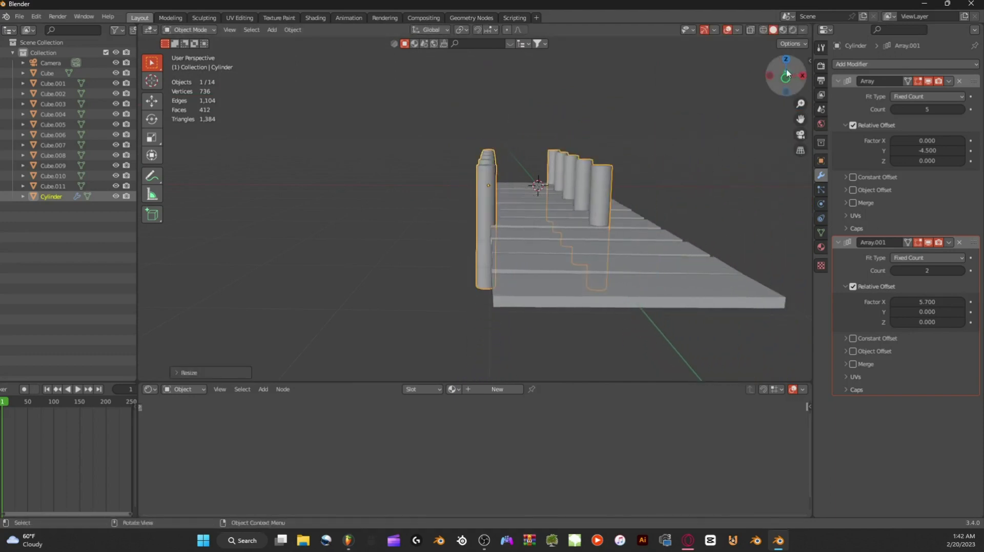
pyautogui.press('s')
pyautogui.click(735, 126)
# Step: Respace the posts by setting the first array's Y factor to -6.3 and the second array's X factor to 8.1
pyautogui.click(786, 60)
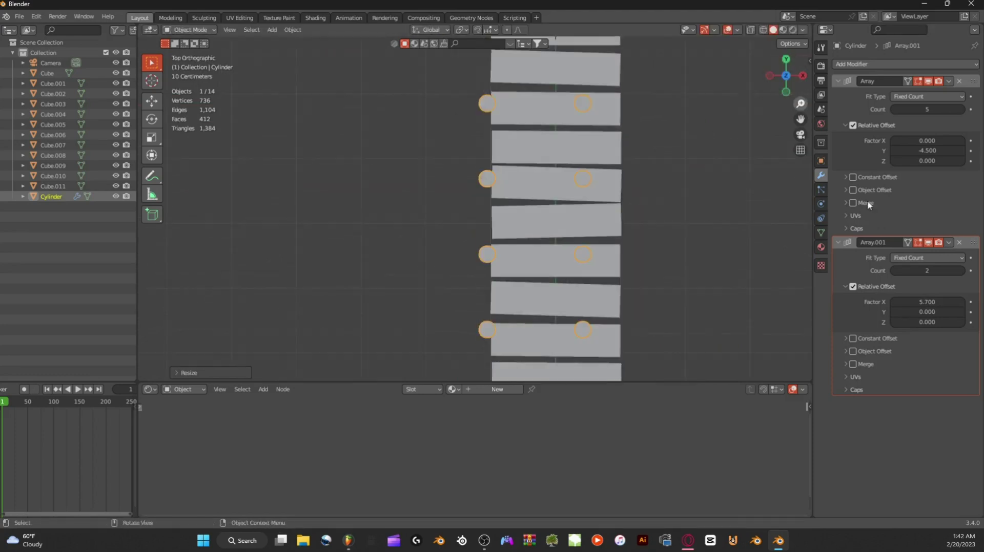
pyautogui.scroll(-5, 672, 193)
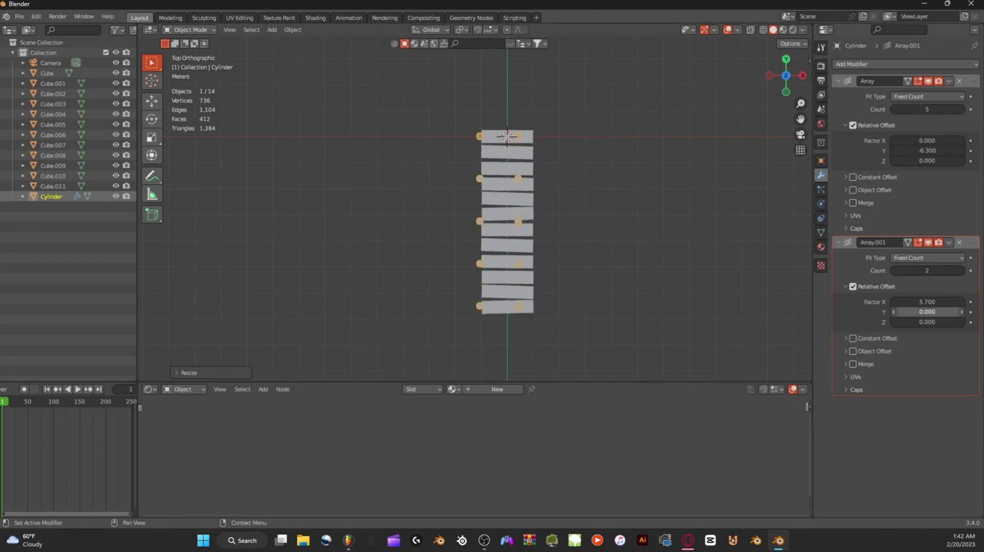
pyautogui.press('Return')
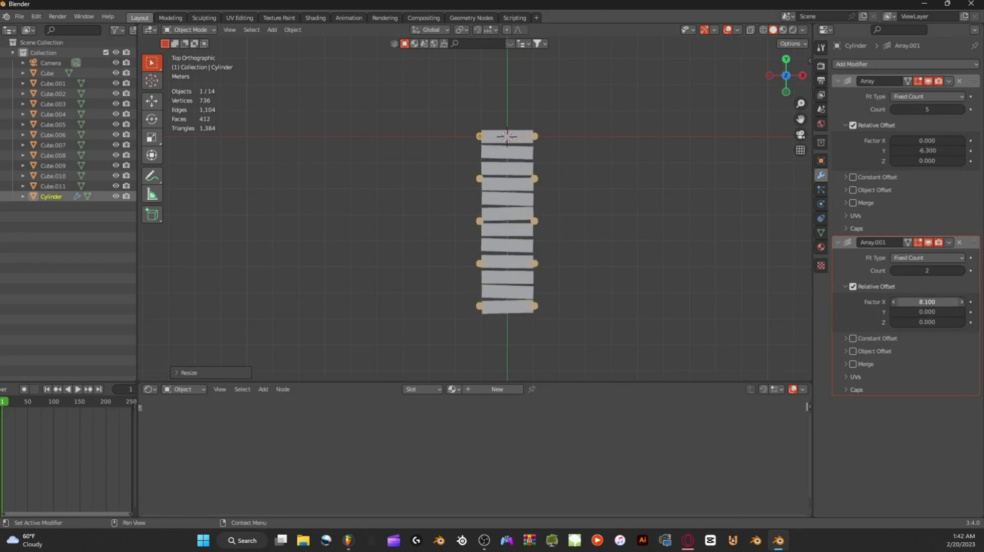
# Step: Lower the posts along Z so that they stand less high above the planks
pyautogui.moveTo(586, 296); pyautogui.dragTo(631, 198, button='middle')
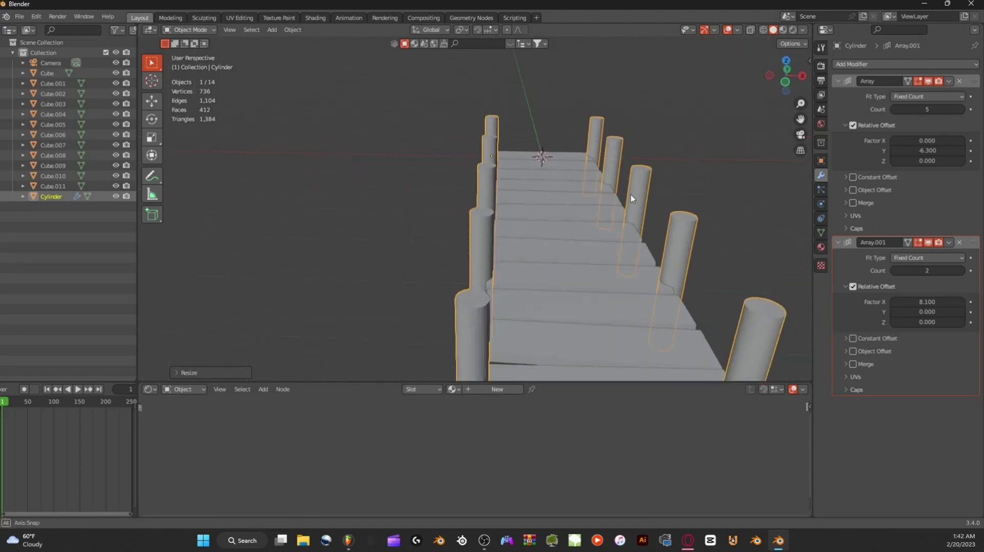
pyautogui.click(681, 156)
pyautogui.moveTo(681, 155); pyautogui.dragTo(611, 180, button='middle')
pyautogui.click(610, 179)
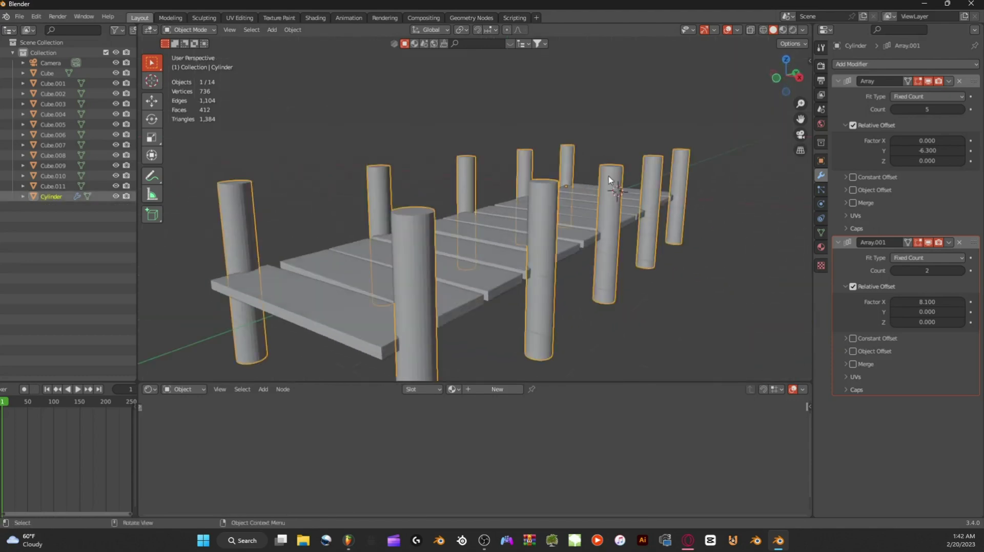
pyautogui.press('g')
pyautogui.press('z')
pyautogui.click(608, 192)
# Step: Apply Shade Smooth to the posts and change it to Shade Auto Smooth
pyautogui.rightClick(606, 191)
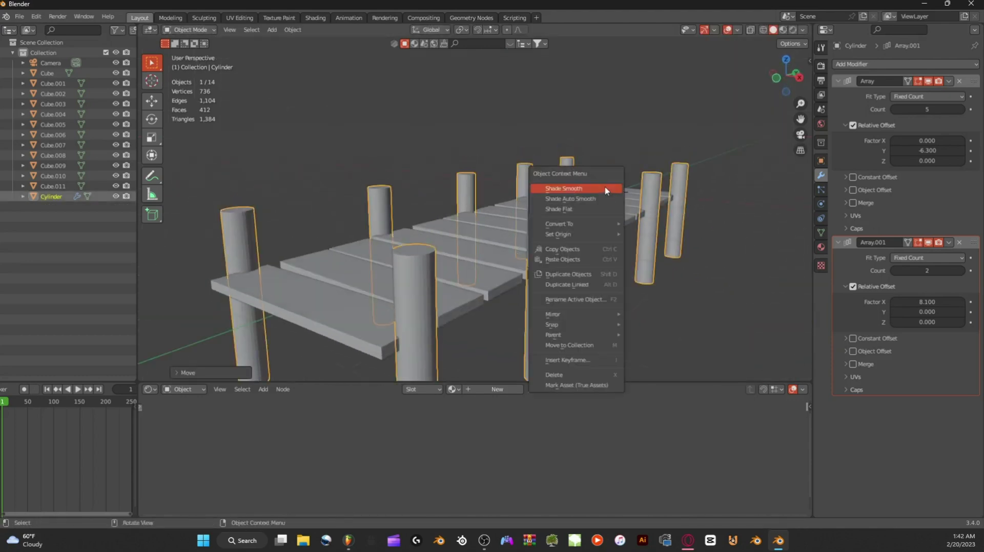
pyautogui.click(606, 190)
pyautogui.moveTo(606, 190); pyautogui.dragTo(528, 239, button='middle')
pyautogui.rightClick(627, 186)
pyautogui.click(611, 195)
pyautogui.click(624, 176)
pyautogui.click(545, 254)
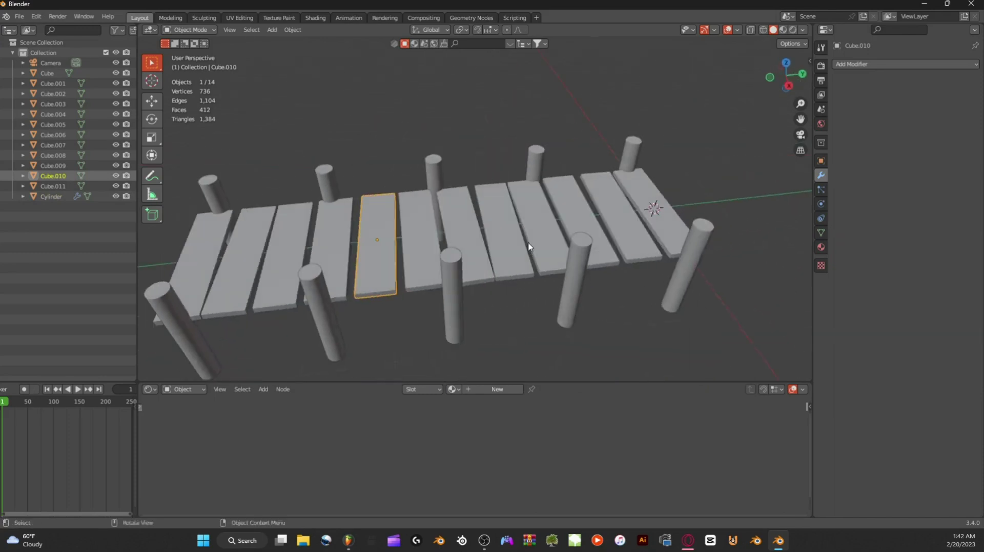
# Step: Add a plane at the origin and stretch it along Y to nearly the length of the walkway
pyautogui.hotkey('shift', 'a')
pyautogui.moveTo(527, 239)
pyautogui.click(568, 244)
pyautogui.scroll(-4, 567, 245)
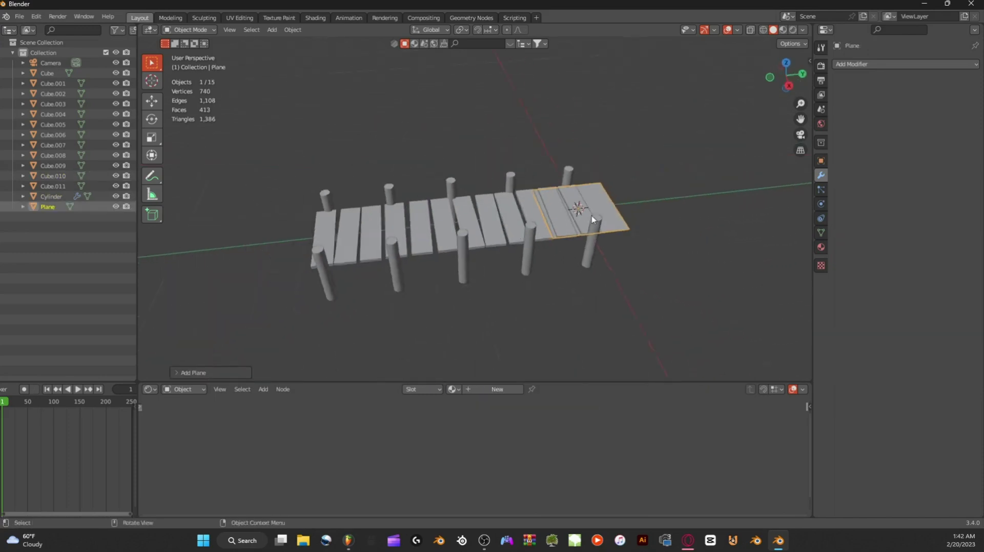
pyautogui.click(783, 70)
pyautogui.click(785, 61)
pyautogui.press('s')
pyautogui.press('y')
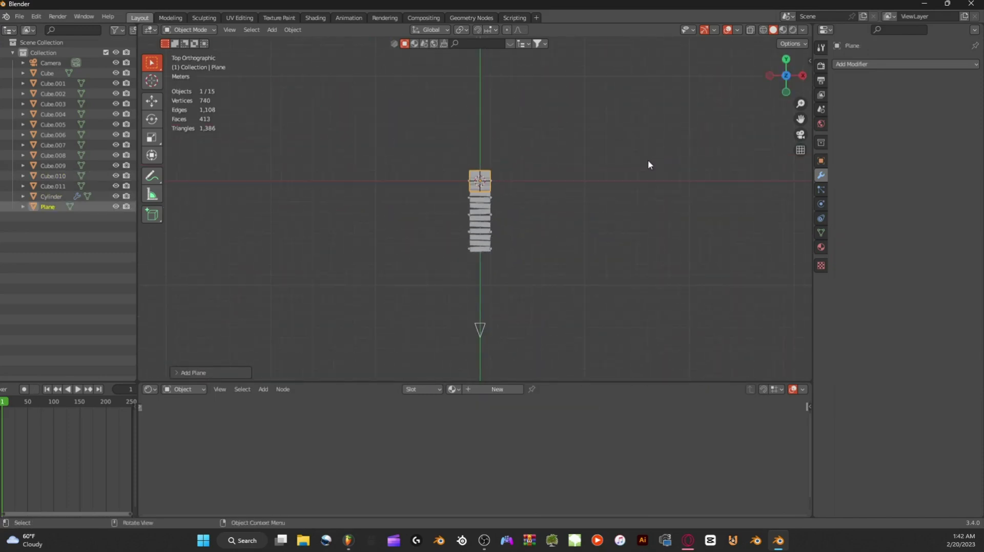
pyautogui.click(263, 123)
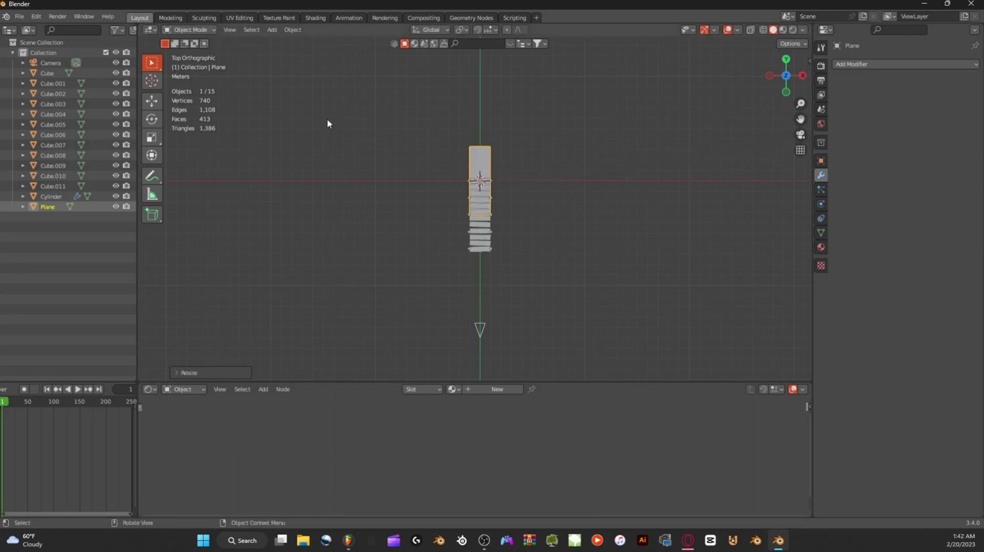
# Step: Move the plane along negative Y until it lines up with the whole row of planks
pyautogui.scroll(4, 600, 143)
pyautogui.press('g')
pyautogui.press('y')
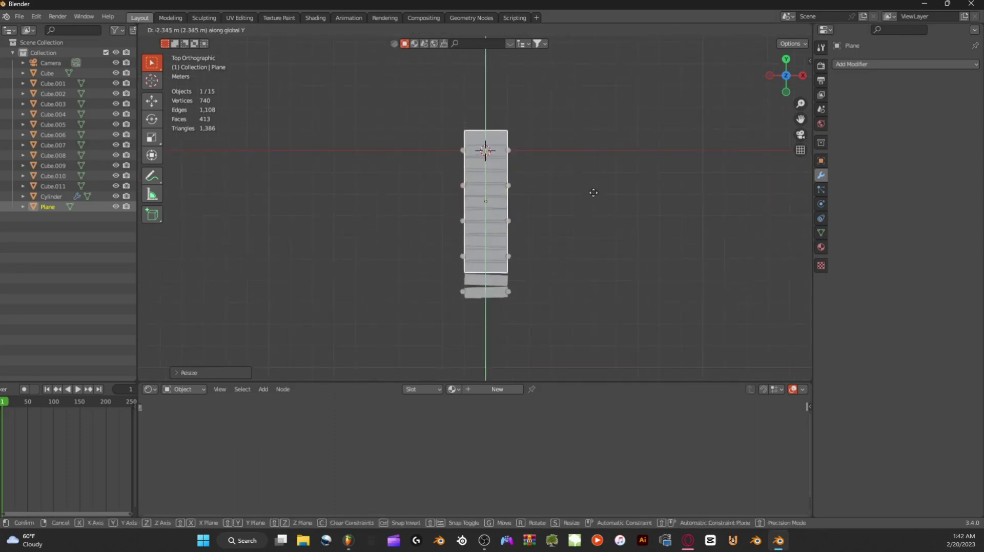
pyautogui.click(591, 211)
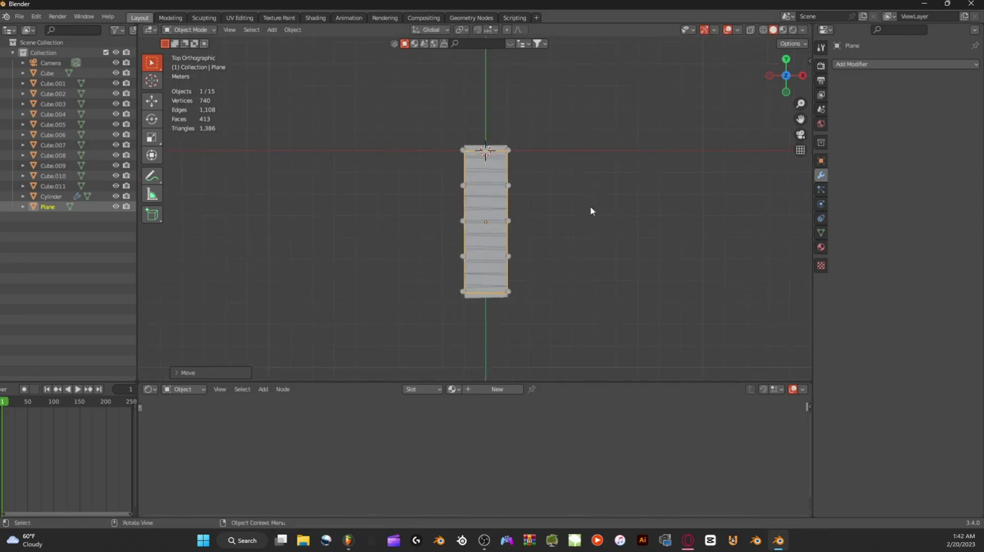
# Step: Deselect the plane and add a cube mesh at the first plank
pyautogui.moveTo(589, 211); pyautogui.dragTo(559, 265, button='middle')
pyautogui.hotkey('shift', 'a')
pyautogui.moveTo(557, 263)
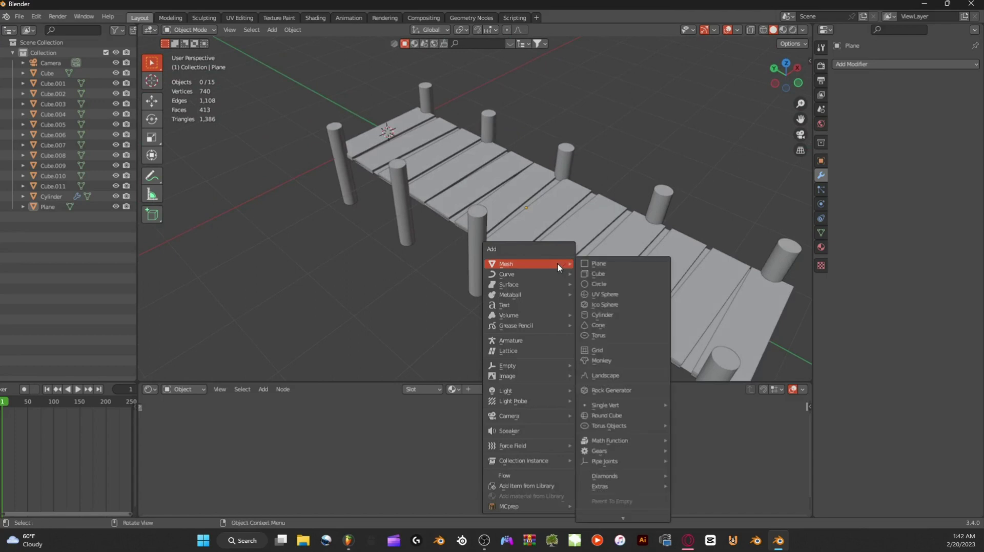
pyautogui.click(597, 275)
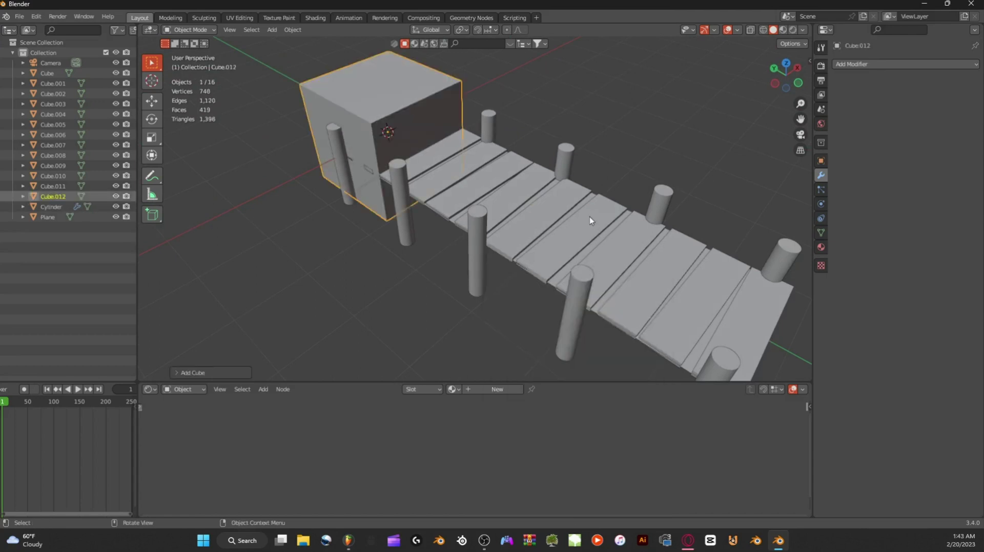
# Step: Scale the new cube down to a small block, flatten it along Z and narrow it along X
pyautogui.press('s')
pyautogui.click(416, 145)
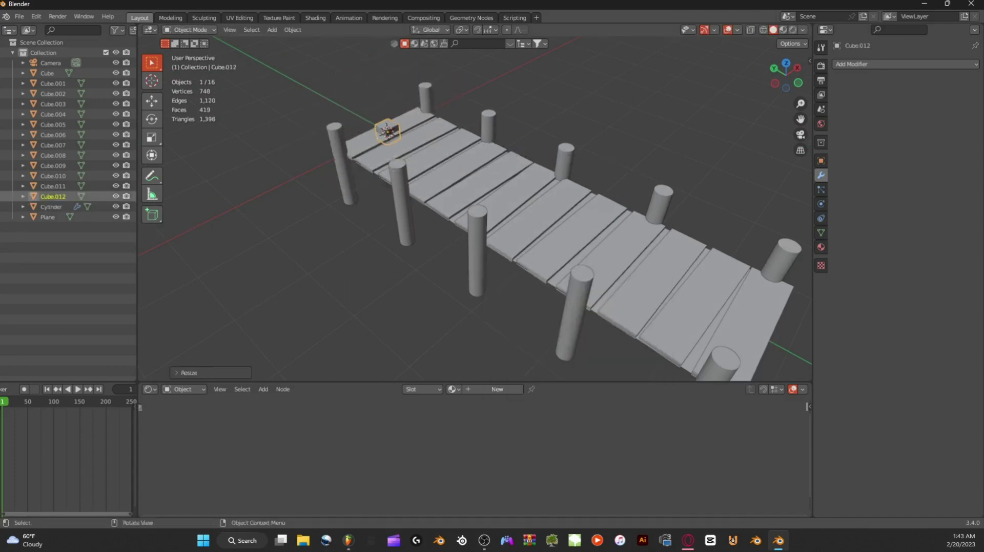
pyautogui.press('s')
pyautogui.press('z')
pyautogui.click(398, 144)
pyautogui.press('s')
pyautogui.press('x')
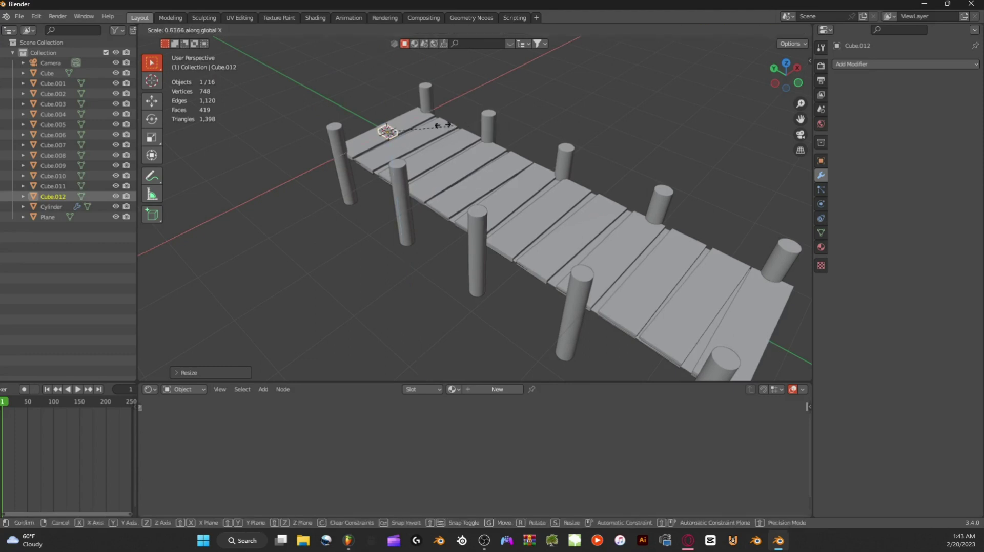
pyautogui.click(403, 129)
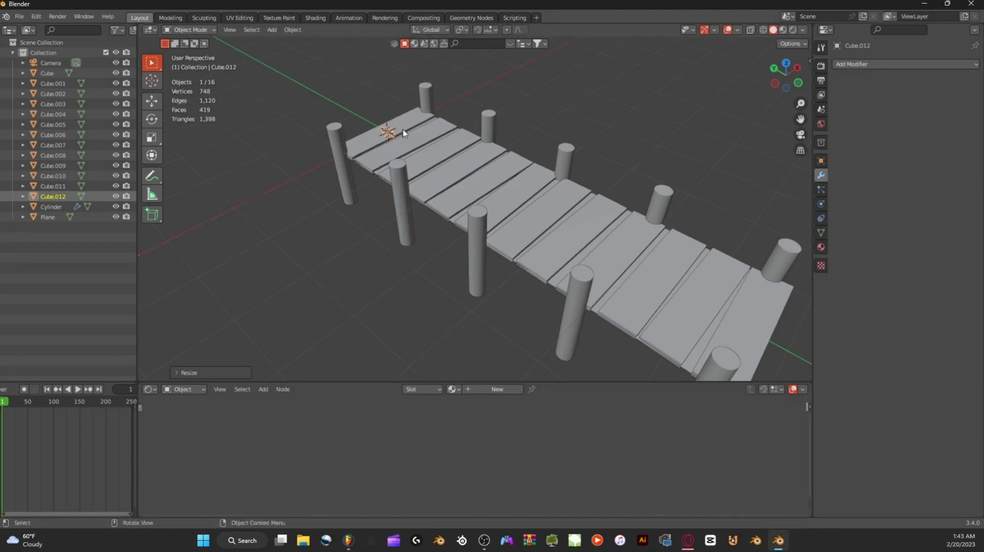
# Step: In top view, move the small block to the negative X edge of the planks, just below the first post
pyautogui.click(787, 63)
pyautogui.scroll(-2, 579, 123)
pyautogui.keyDown('shift'); pyautogui.moveTo(554, 161); pyautogui.dragTo(550, 293, button='middle'); pyautogui.keyUp('shift')
pyautogui.scroll(7, 561, 262)
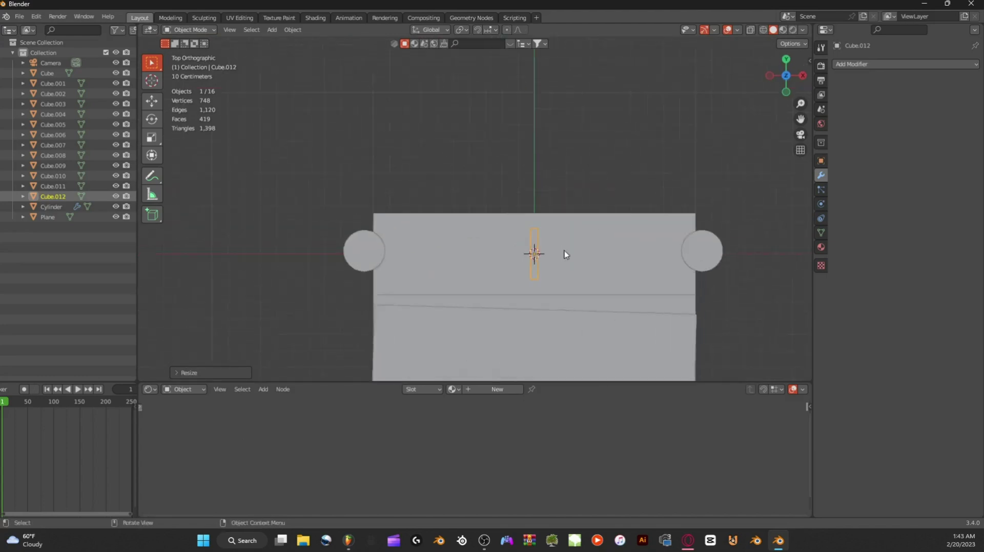
pyautogui.keyDown('shift'); pyautogui.moveTo(566, 254); pyautogui.dragTo(609, 176, button='middle'); pyautogui.keyUp('shift')
pyautogui.press('g')
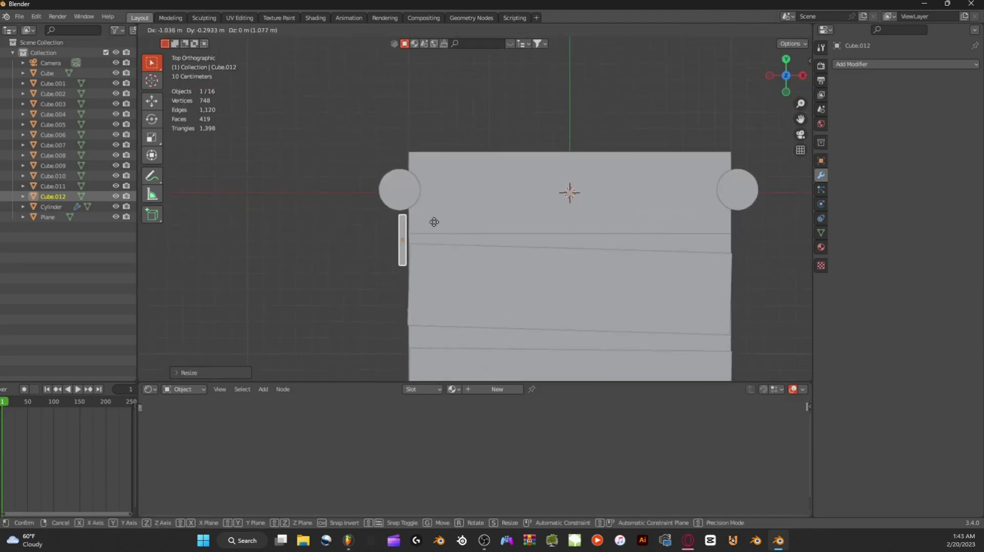
pyautogui.click(437, 220)
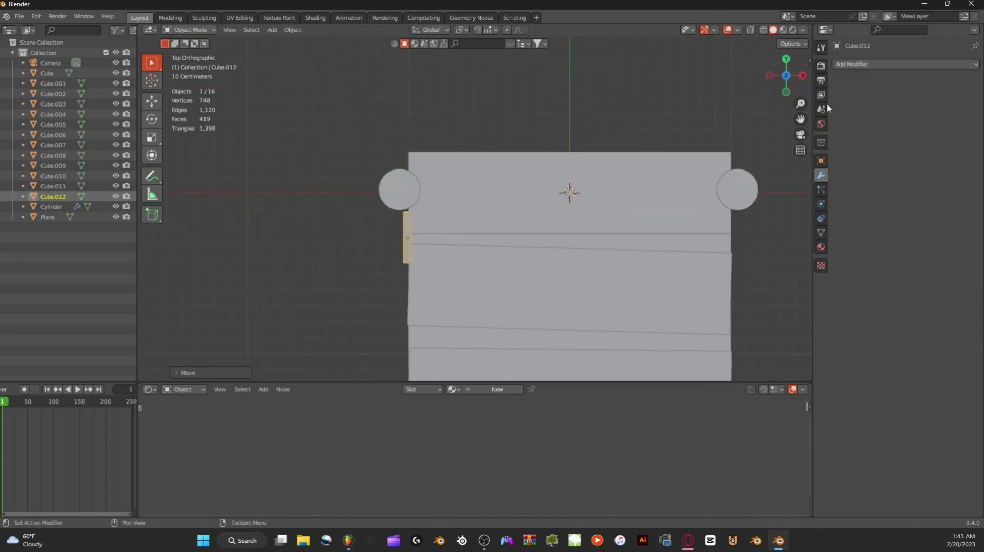
# Step: In side view, adjust the block's height along Z and lower it about 0.05 m relative to the planks
pyautogui.click(770, 76)
pyautogui.scroll(-4, 705, 162)
pyautogui.keyDown('shift'); pyautogui.moveTo(707, 166); pyautogui.dragTo(484, 147, button='middle'); pyautogui.keyUp('shift')
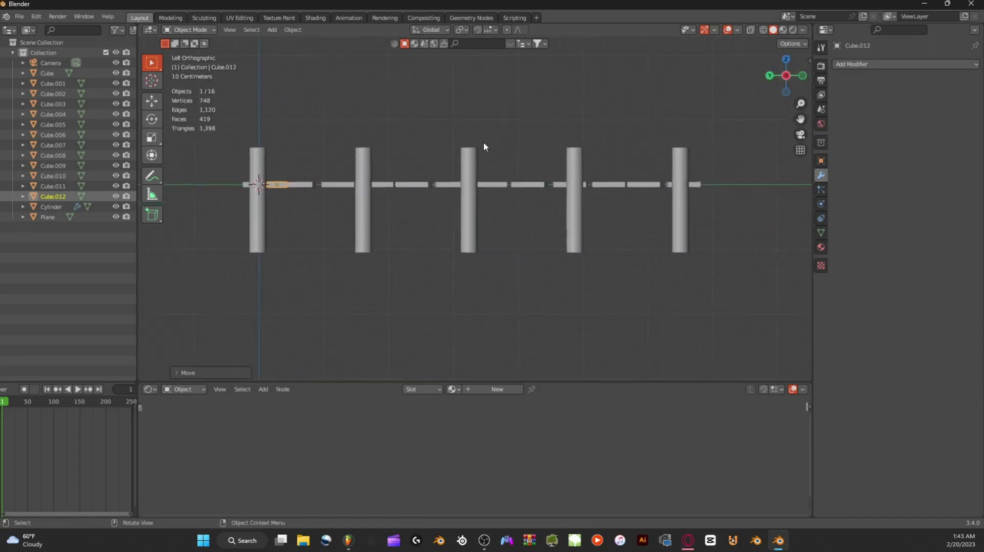
pyautogui.press('s')
pyautogui.press('z')
pyautogui.click(557, 141)
pyautogui.scroll(4, 448, 173)
pyautogui.scroll(-4, 439, 174)
pyautogui.press('g')
pyautogui.press('z')
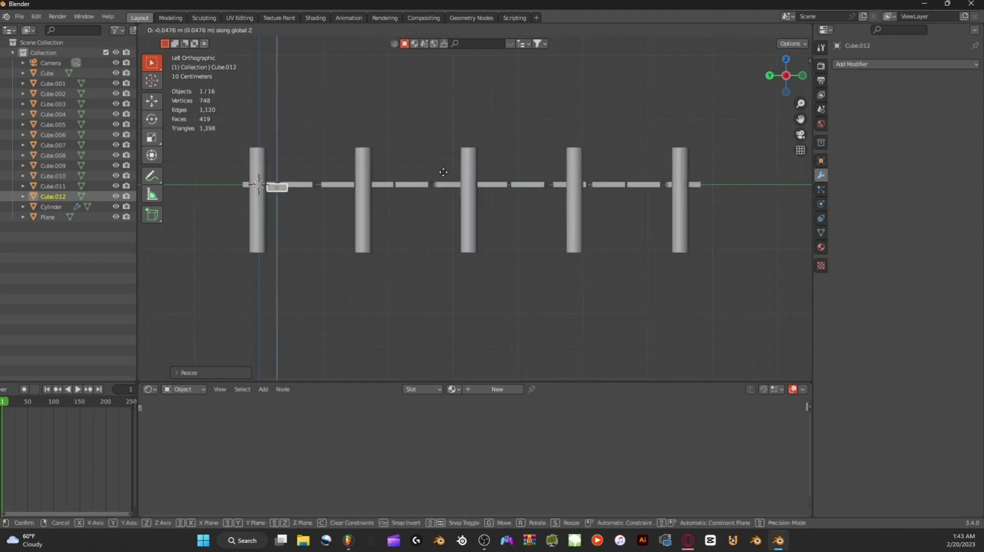
pyautogui.click(445, 172)
# Step: In top view, shift the block slightly inward so it sits just inside the plank edge beside the first post
pyautogui.click(786, 58)
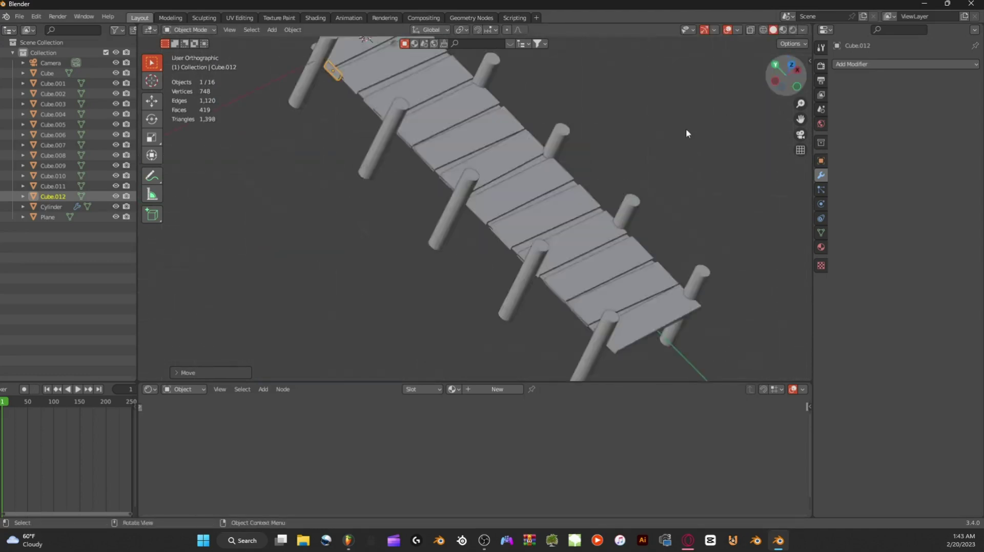
pyautogui.scroll(-3, 580, 168)
pyautogui.scroll(3, 554, 160)
pyautogui.keyDown('shift'); pyautogui.moveTo(539, 149); pyautogui.dragTo(503, 242, button='middle'); pyautogui.keyUp('shift')
pyautogui.scroll(8, 503, 245)
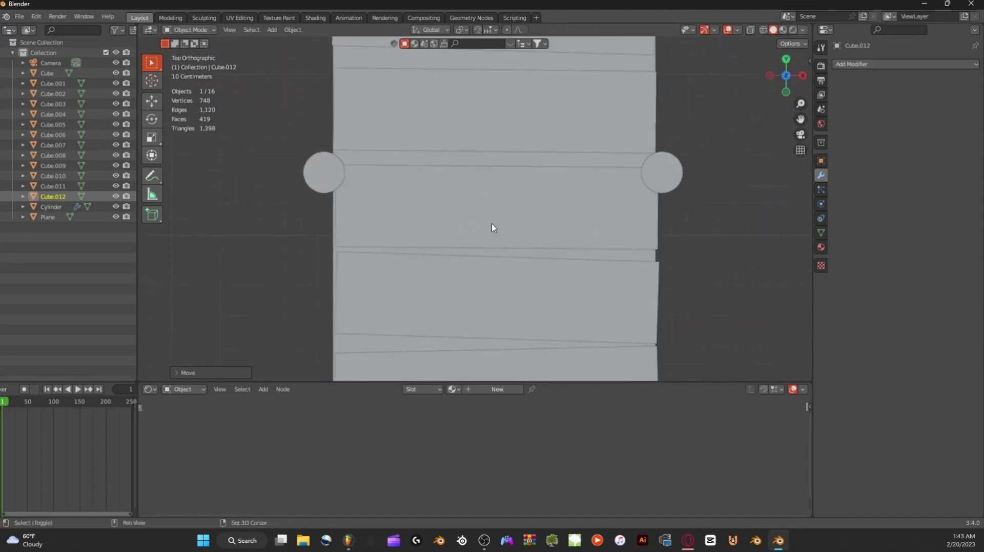
pyautogui.press('g')
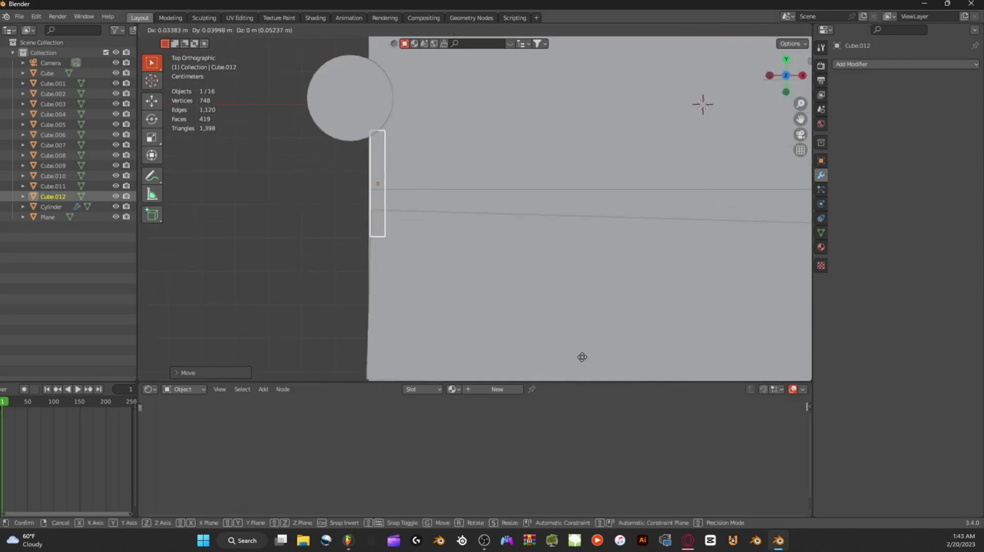
pyautogui.click(565, 342)
# Step: Move the block along Y to the middle post and stretch it along Y into a beam nearly as long as the walkway
pyautogui.click(774, 78)
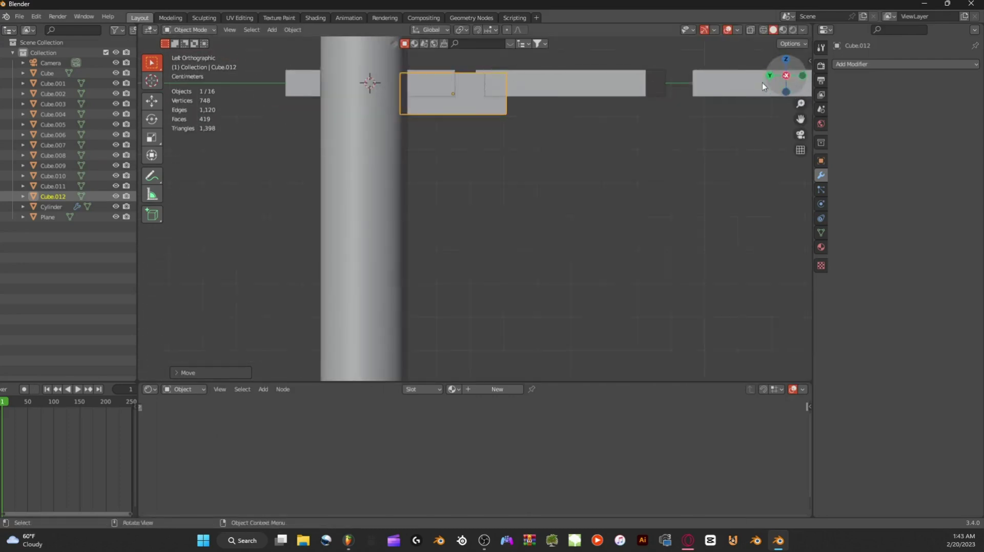
pyautogui.scroll(-5, 376, 148)
pyautogui.scroll(-4, 407, 156)
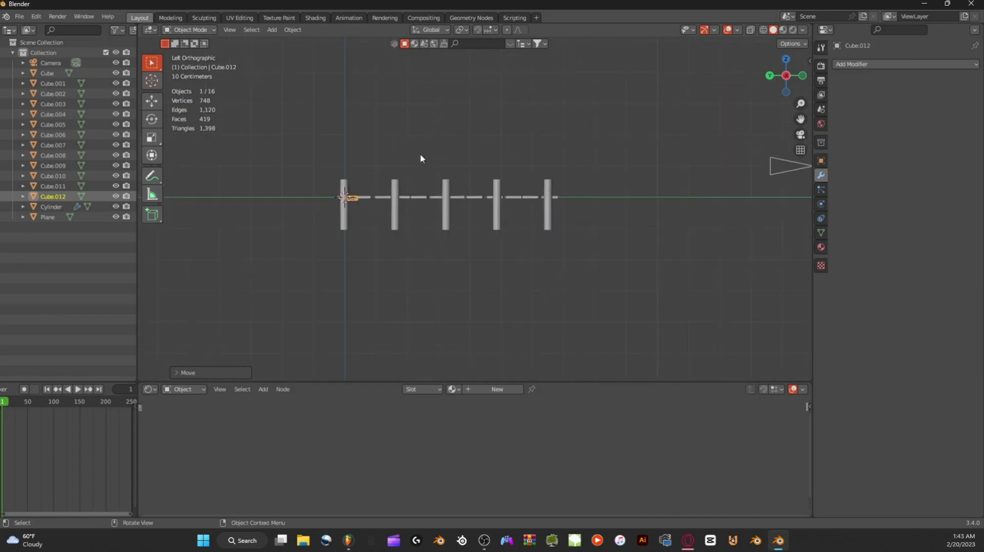
pyautogui.press('g')
pyautogui.press('y')
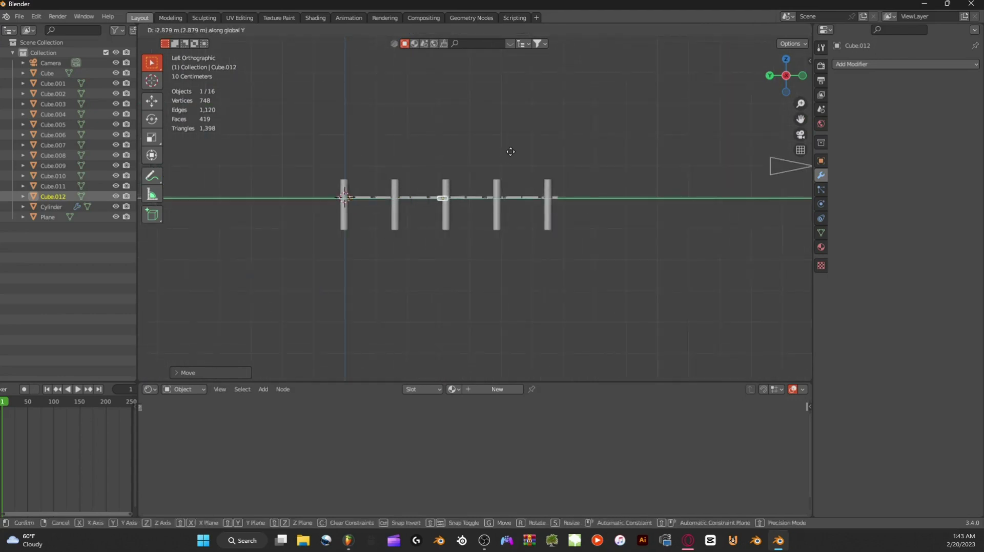
pyautogui.click(512, 151)
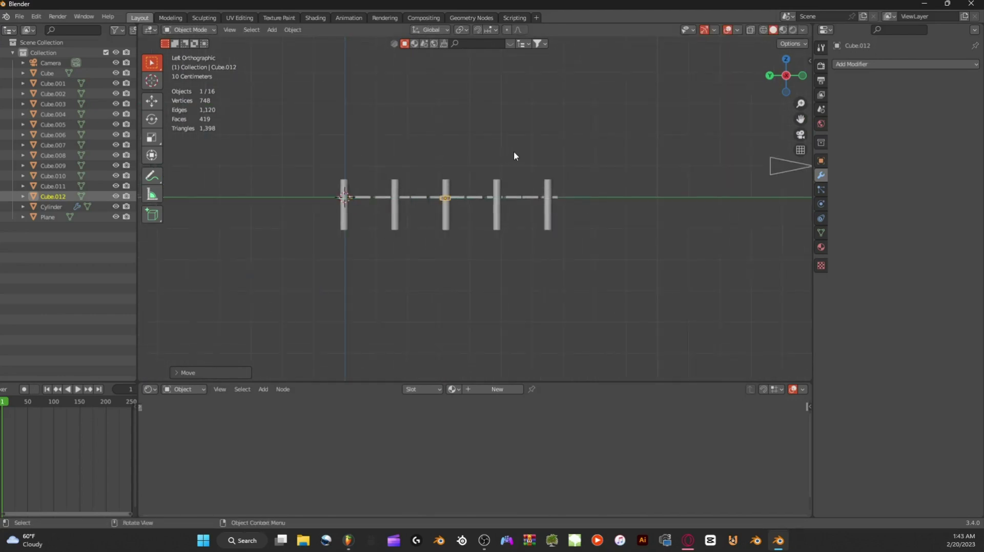
pyautogui.press('s')
pyautogui.press('y')
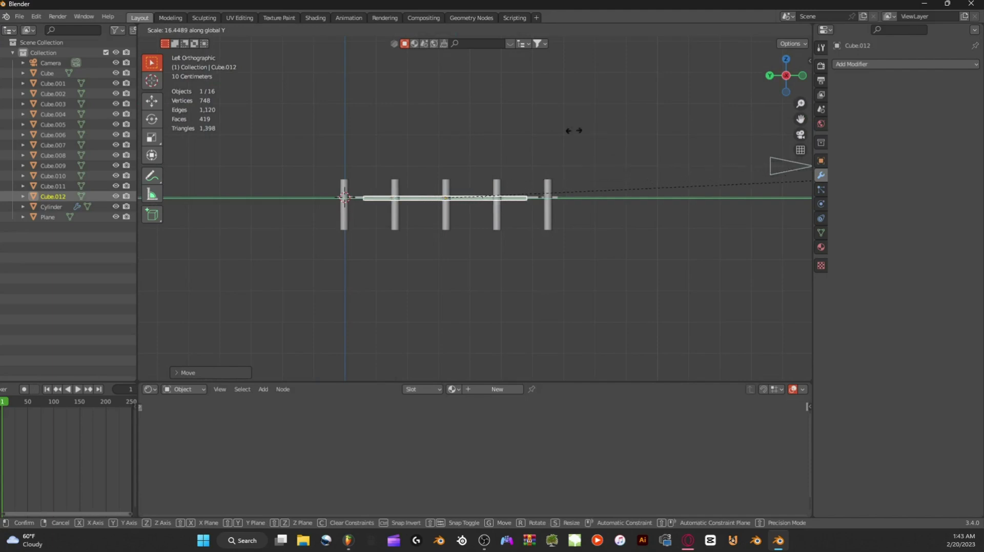
pyautogui.click(220, 130)
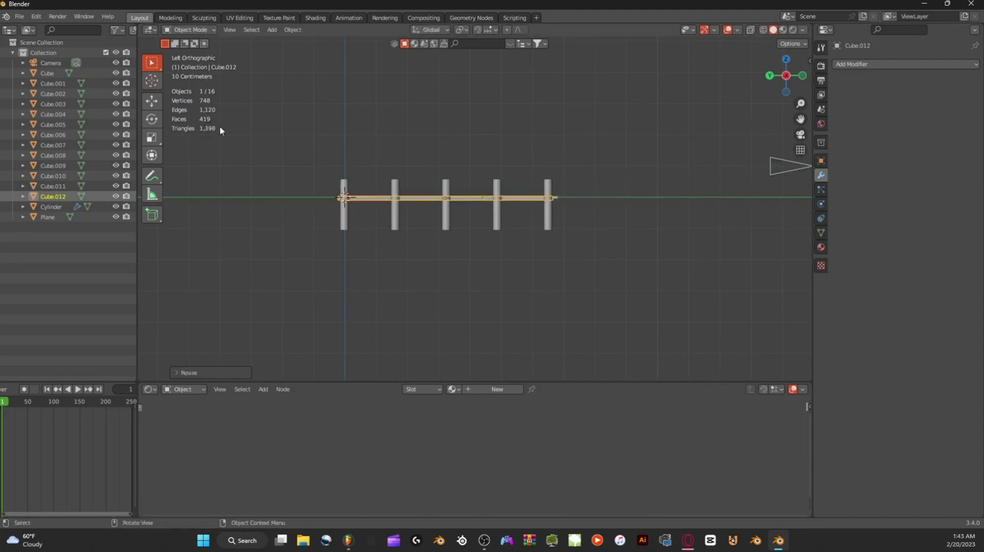
# Step: Hide the viewport overlays and fine-tune the beam's position and length along Y to match the ends of the plank row
pyautogui.click(727, 30)
pyautogui.scroll(4, 554, 153)
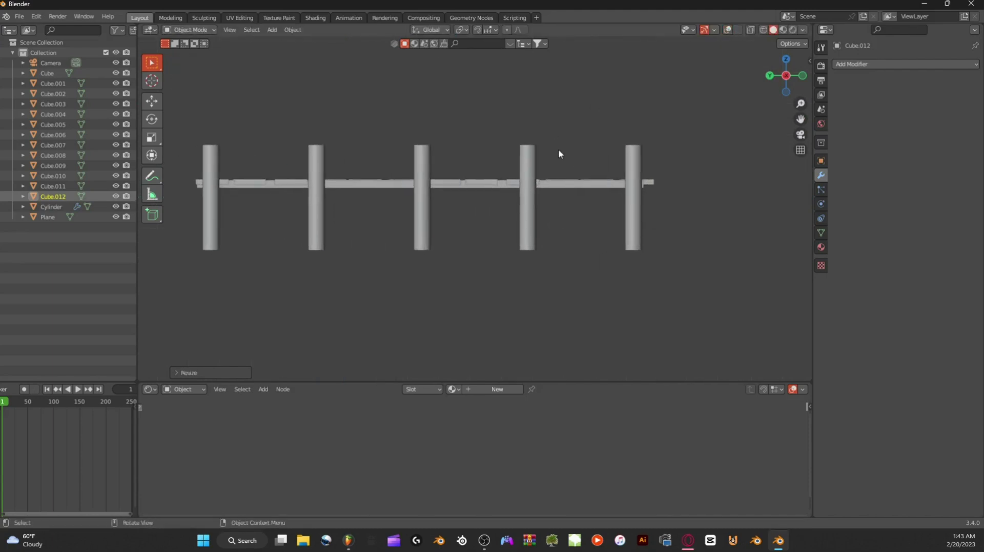
pyautogui.press('g')
pyautogui.press('y')
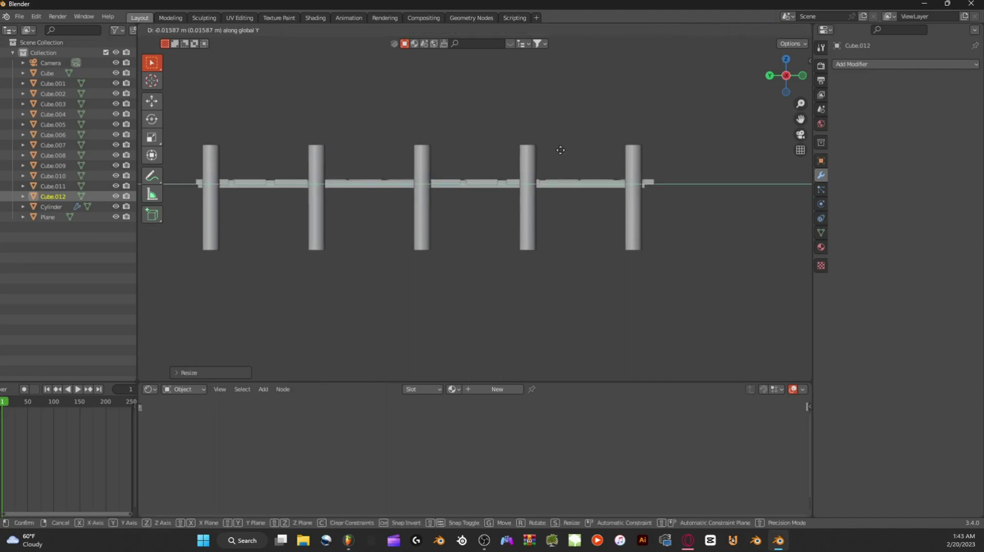
pyautogui.click(561, 150)
pyautogui.press('s')
pyautogui.press('y')
pyautogui.click(566, 151)
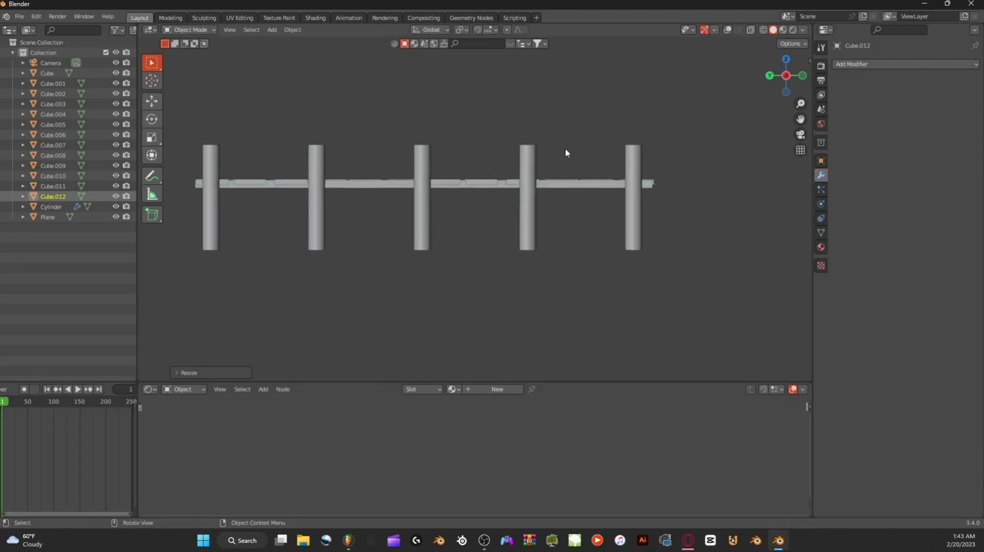
pyautogui.press('g')
pyautogui.press('y')
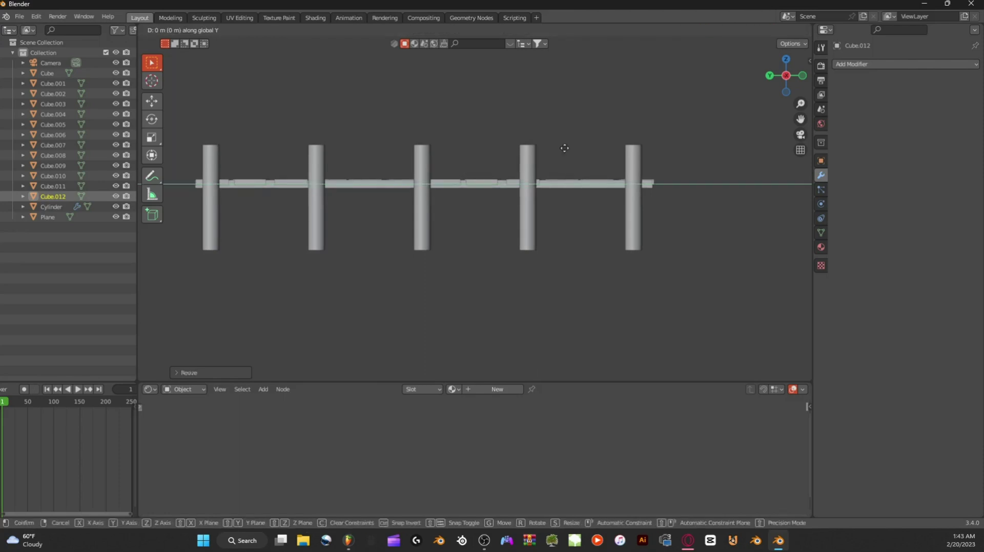
pyautogui.click(564, 148)
# Step: Nudge the beam along Y and X to line it up with the side edge of the planks
pyautogui.moveTo(569, 149); pyautogui.dragTo(493, 190, button='middle')
pyautogui.press('g')
pyautogui.press('y')
pyautogui.click(493, 186)
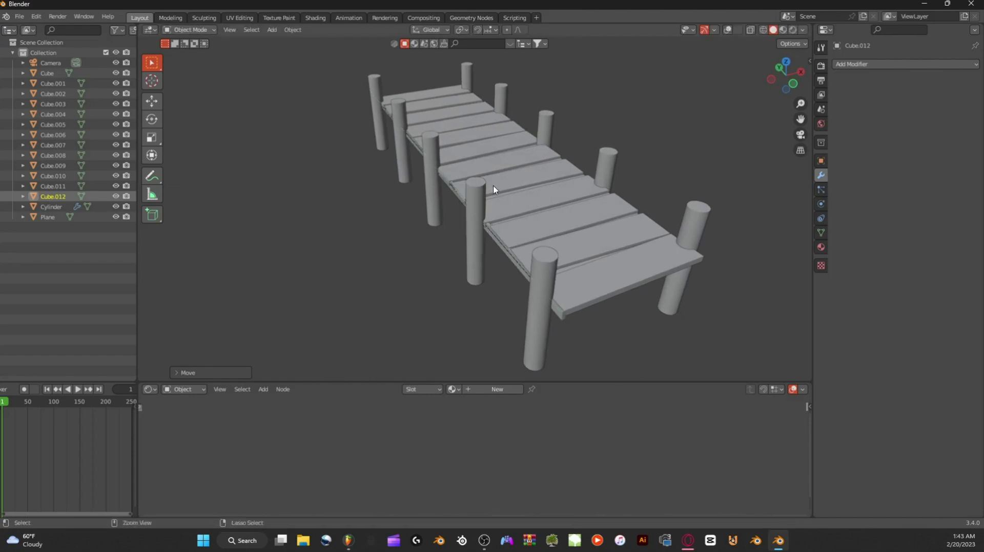
pyautogui.press('g')
pyautogui.press('x')
pyautogui.click(496, 186)
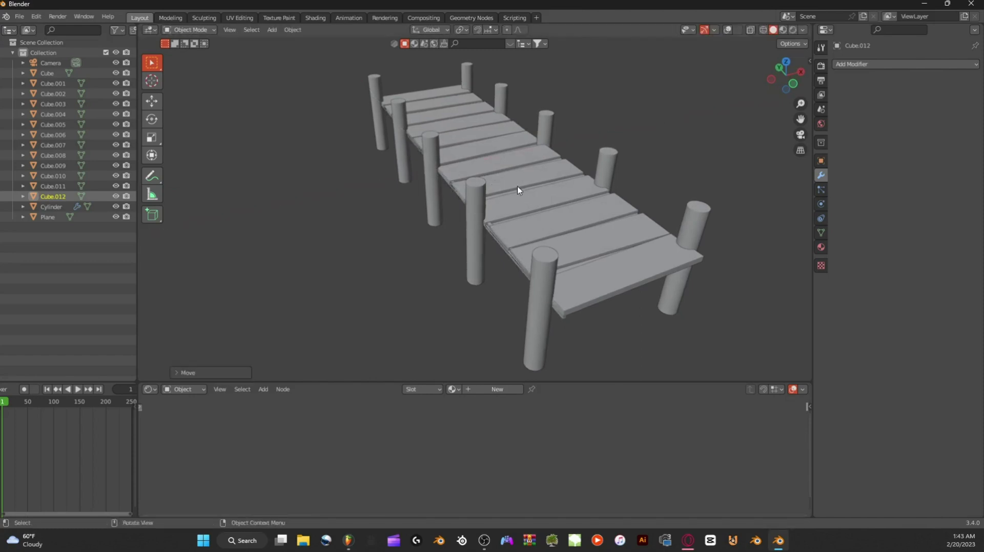
# Step: Increase the beam's height along Z and lower it beneath the planks
pyautogui.moveTo(518, 191); pyautogui.dragTo(520, 151, button='middle')
pyautogui.press('s')
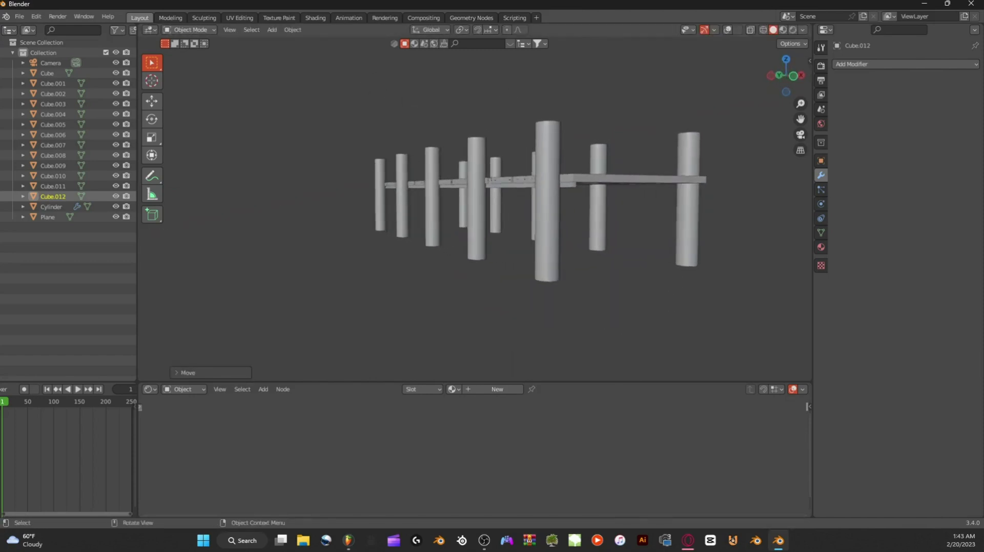
pyautogui.press('z')
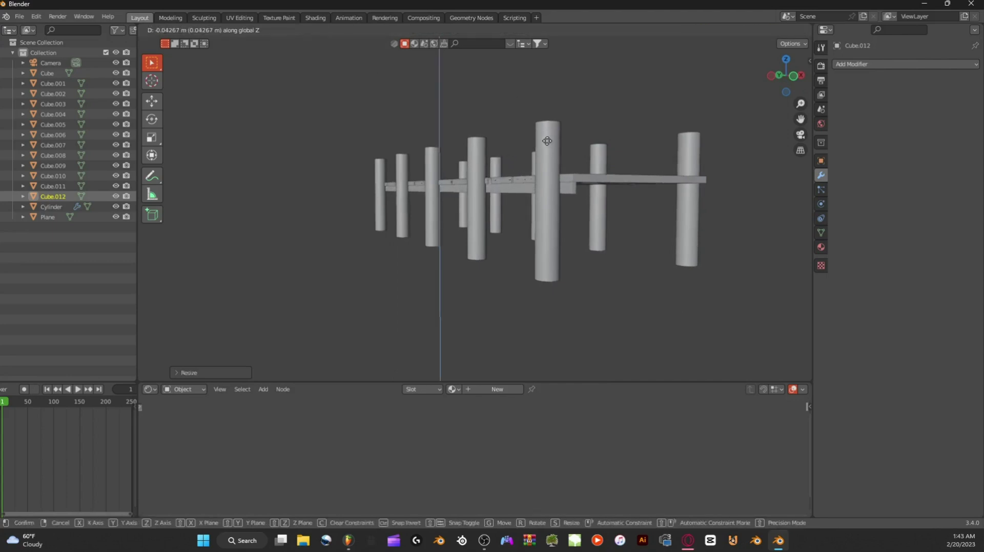
pyautogui.click(559, 145)
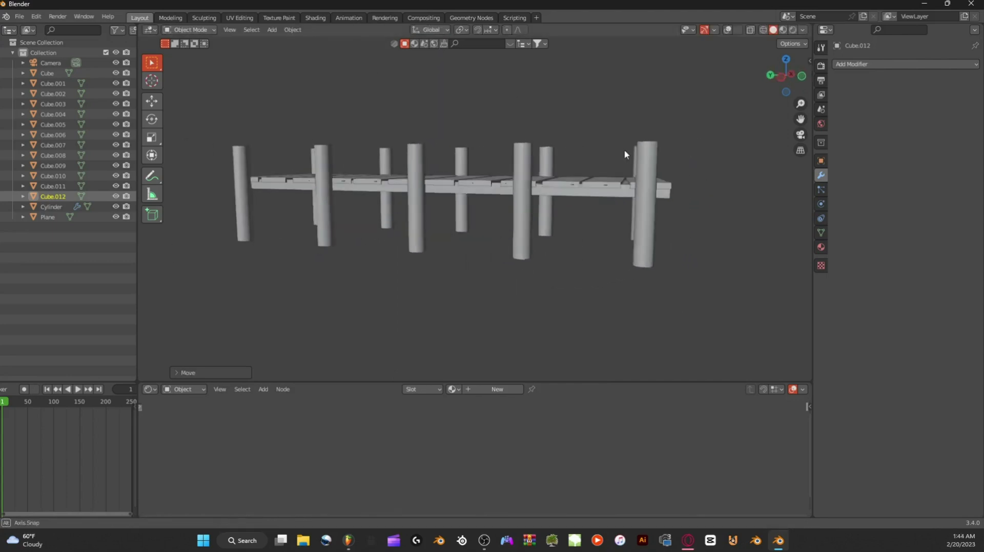
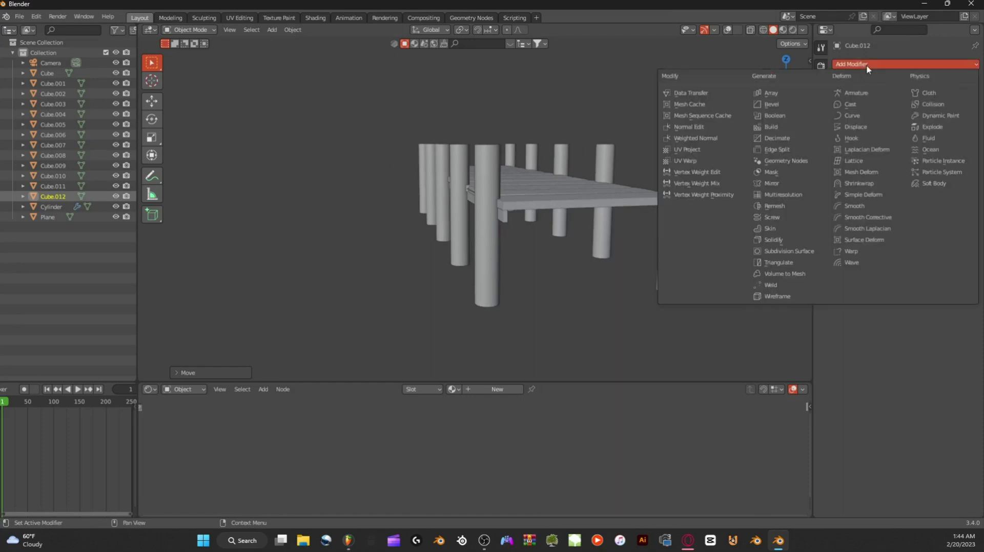
# Step: Add an Array modifier to the beam with count 2 and a relative offset factor X of 42.7, placing the copy under the opposite edge
pyautogui.click(764, 96)
pyautogui.moveTo(758, 103); pyautogui.dragTo(735, 96, button='middle')
pyautogui.moveTo(927, 140); pyautogui.dragTo(927, 141)
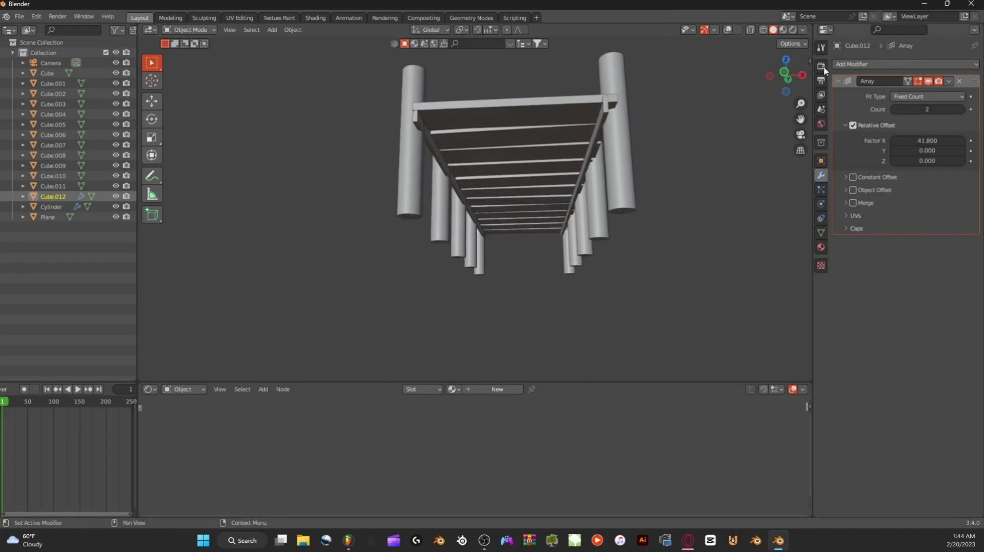
pyautogui.click(787, 77)
pyautogui.scroll(5, 753, 128)
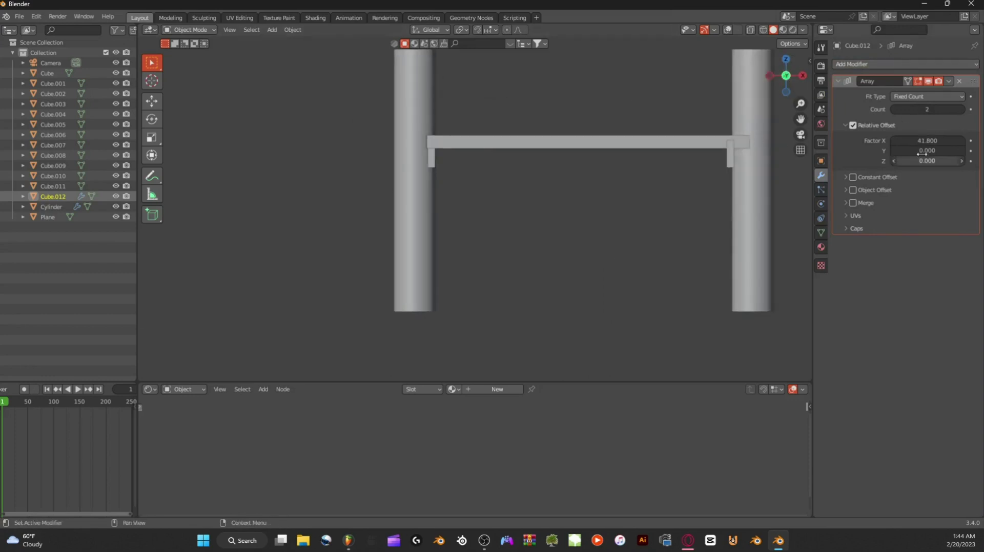
pyautogui.moveTo(927, 140); pyautogui.dragTo(927, 140)
pyautogui.moveTo(698, 136); pyautogui.dragTo(617, 189, button='middle')
pyautogui.hotkey('ctrl', 'z')
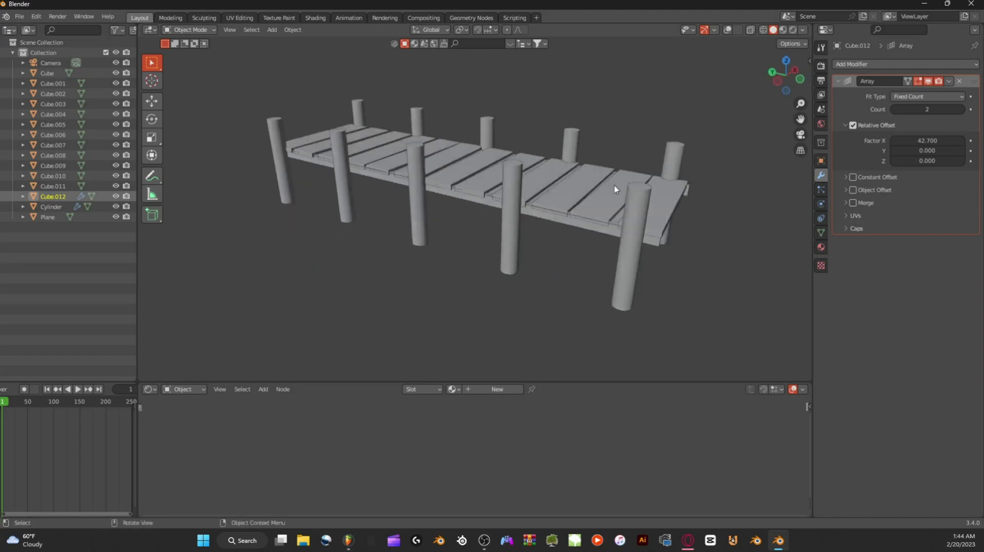
# Step: Show the viewport overlays again, select the plane under the planks and widen it slightly along X
pyautogui.click(543, 196)
pyautogui.click(727, 30)
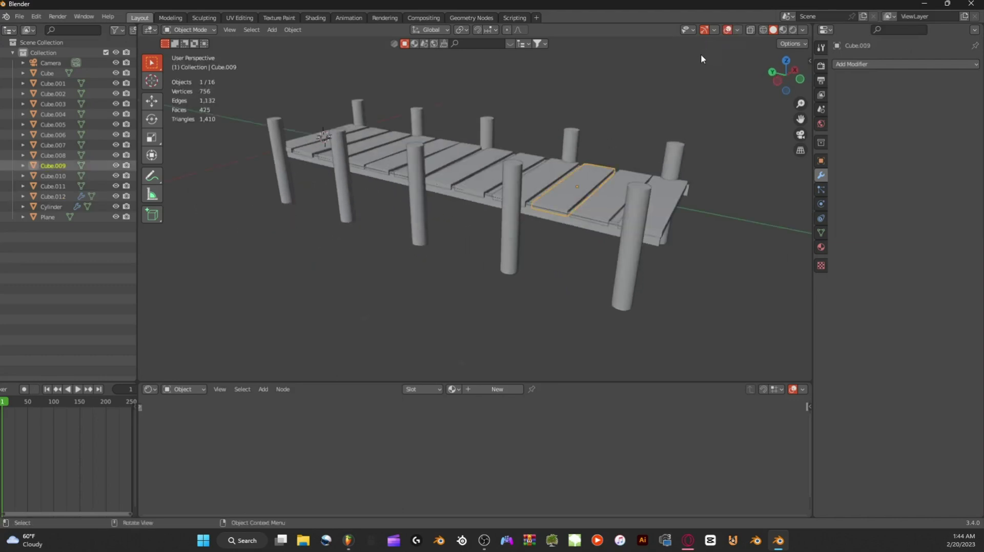
pyautogui.scroll(5, 623, 189)
pyautogui.click(621, 189)
pyautogui.scroll(1, 621, 189)
pyautogui.moveTo(621, 189); pyautogui.dragTo(600, 194, button='middle')
pyautogui.press('s')
pyautogui.press('x')
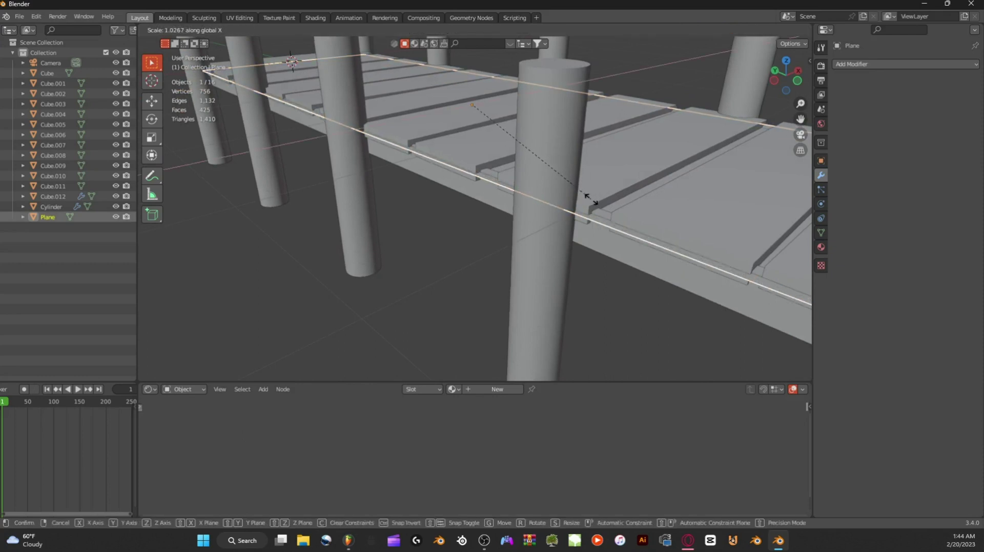
pyautogui.click(608, 178)
pyautogui.moveTo(608, 178); pyautogui.dragTo(579, 195, button='middle')
pyautogui.scroll(-5, 579, 195)
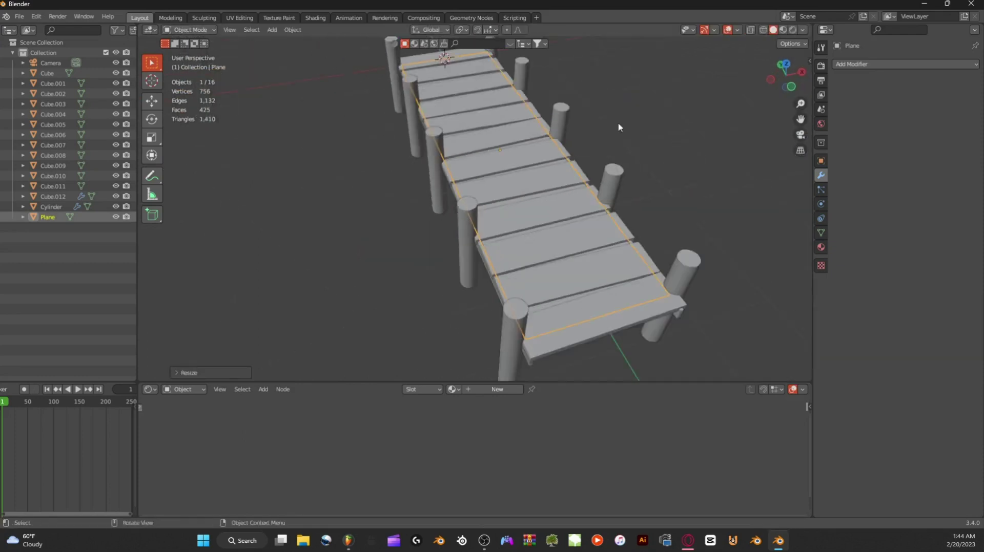
# Step: Deselect the plane and save the project as erterter.blend in the blender files folder
pyautogui.click(620, 125)
pyautogui.moveTo(619, 125); pyautogui.dragTo(434, 148, button='middle')
pyautogui.scroll(-4, 567, 138)
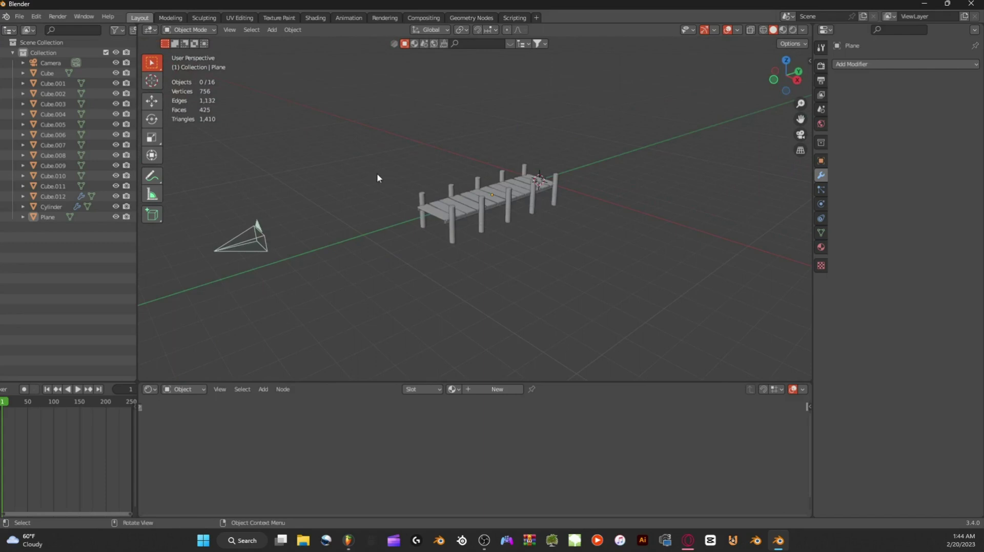
pyautogui.scroll(1, 377, 177)
pyautogui.click(19, 17)
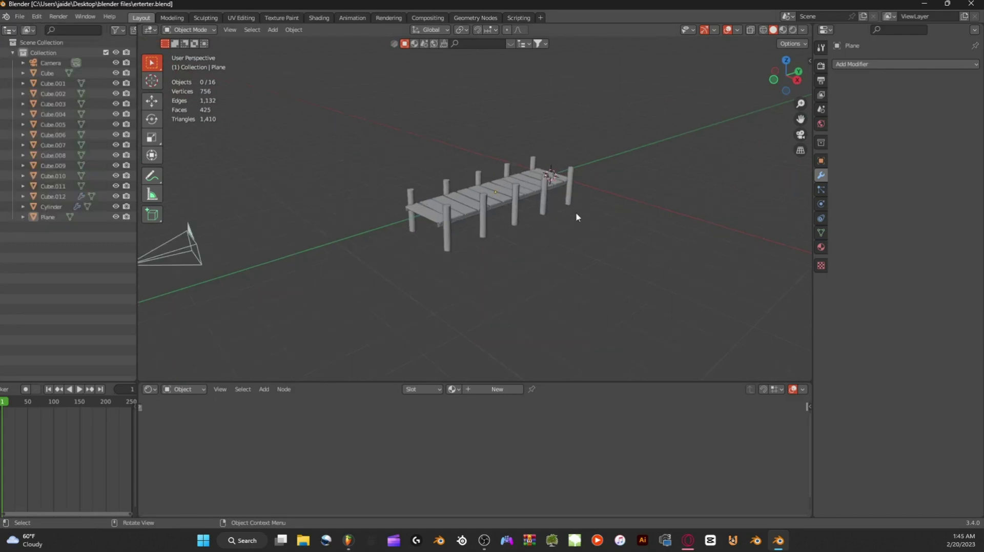
# Step: Add a new mesh plane at the walkway and scale it up by a factor of 10
pyautogui.moveTo(576, 216); pyautogui.dragTo(567, 222, button='middle')
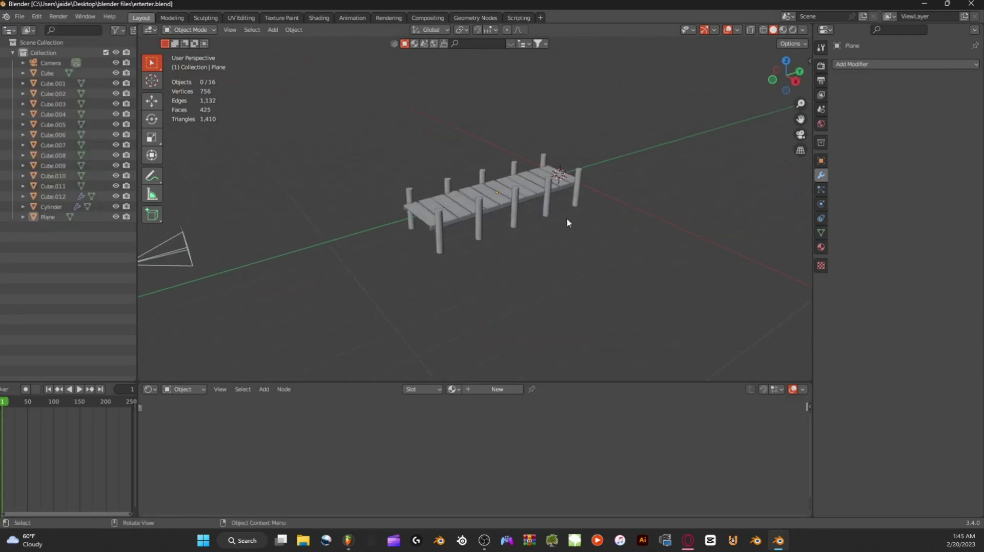
pyautogui.hotkey('shift', 'a')
pyautogui.moveTo(567, 216)
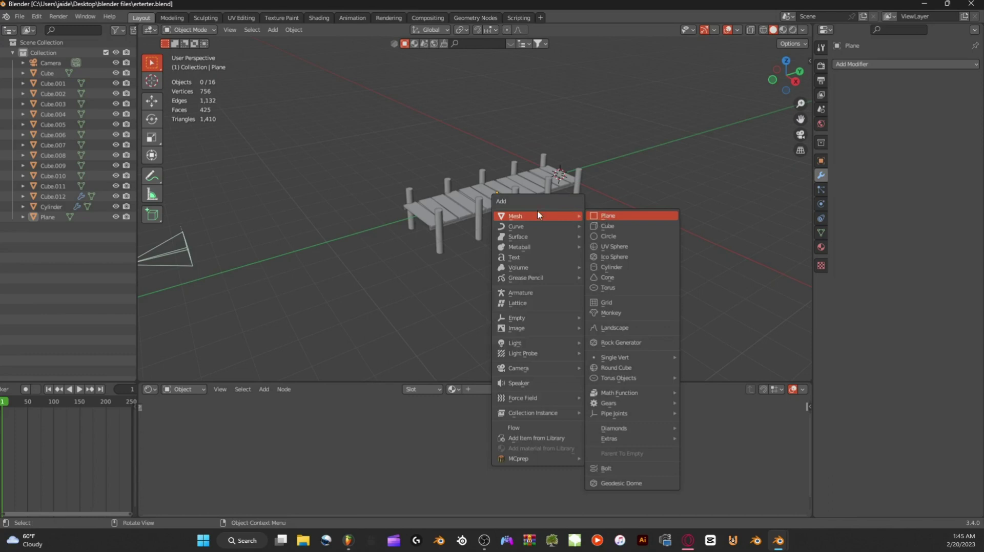
pyautogui.click(613, 220)
pyautogui.scroll(-4, 609, 162)
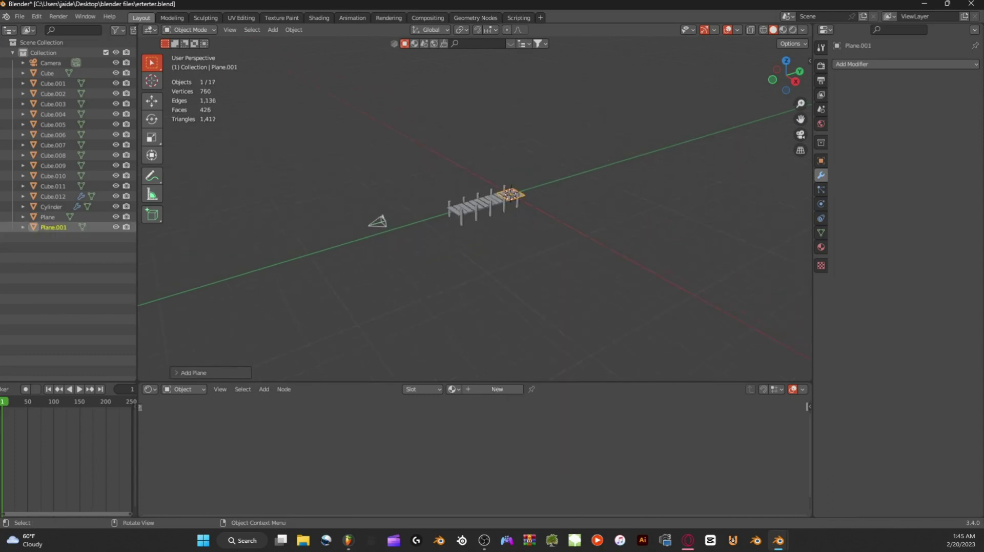
pyautogui.write('s10')
pyautogui.press('Return')
pyautogui.scroll(5, 558, 195)
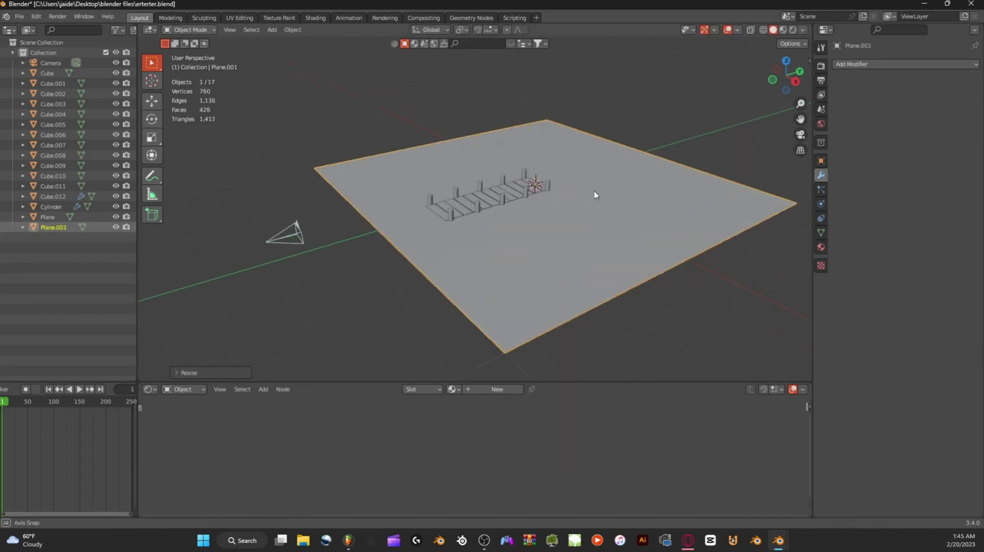
# Step: Enlarge the new plane further and move it about 43 m along Y so its near edge sits at the walkway's end
pyautogui.moveTo(534, 218); pyautogui.dragTo(618, 140, button='middle')
pyautogui.write('s100')
pyautogui.click(580, 184)
pyautogui.scroll(-4, 587, 180)
pyautogui.scroll(7, 633, 142)
pyautogui.press('g')
pyautogui.press('y')
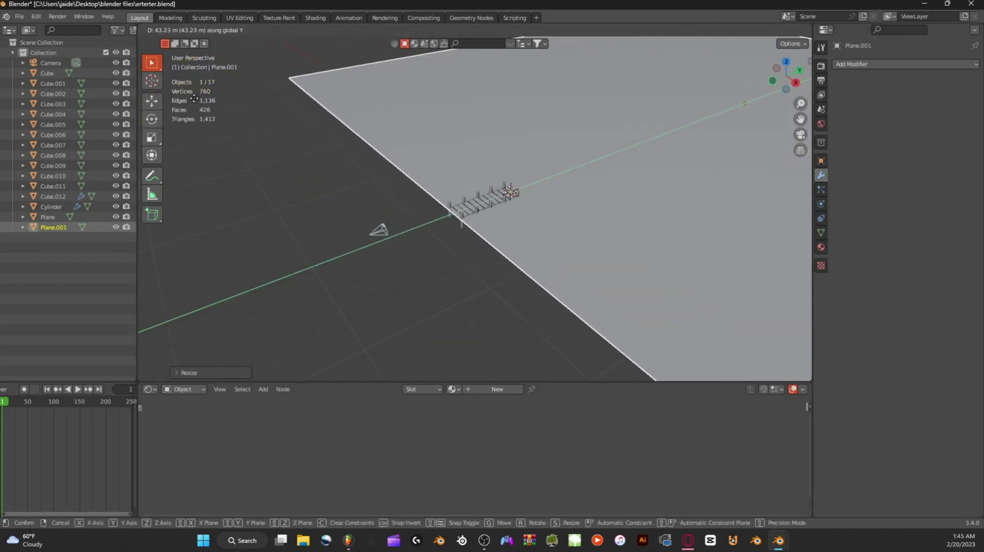
pyautogui.click(192, 98)
# Step: Lower the large plane along Z, fine-tuning its height so it cuts through the posts around the planks
pyautogui.scroll(4, 687, 214)
pyautogui.scroll(7, 685, 210)
pyautogui.moveTo(532, 218); pyautogui.dragTo(518, 163, button='middle')
pyautogui.scroll(2, 538, 183)
pyautogui.scroll(-5, 545, 183)
pyautogui.press('g')
pyautogui.press('z')
pyautogui.click(579, 181)
pyautogui.press('g')
pyautogui.press('z')
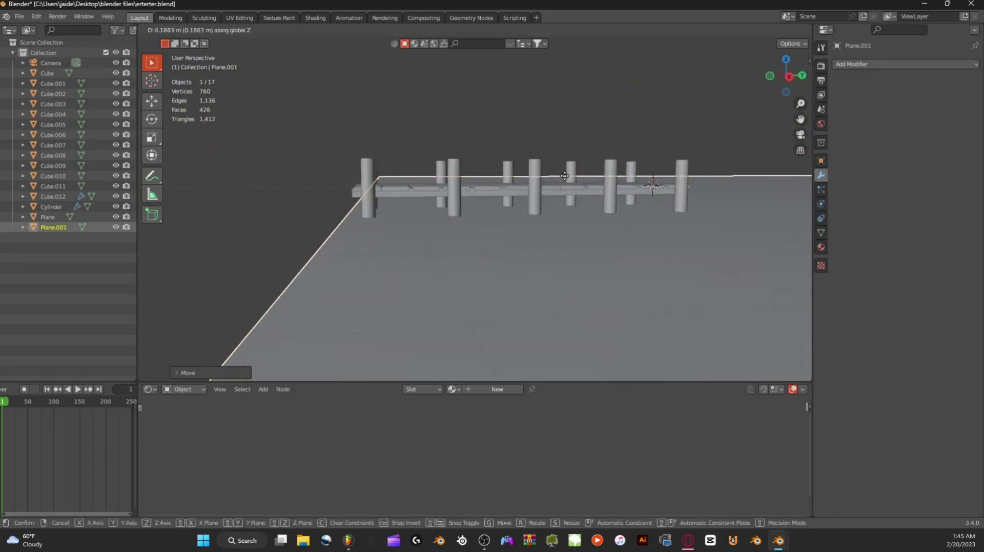
pyautogui.click(561, 177)
# Step: Enter Edit Mode on the large plane and subdivide it with 10 cuts
pyautogui.moveTo(561, 177); pyautogui.dragTo(190, 187, button='middle')
pyautogui.scroll(-5, 516, 170)
pyautogui.moveTo(516, 170); pyautogui.dragTo(370, 214, button='middle')
pyautogui.press('Tab')
pyautogui.rightClick(418, 184)
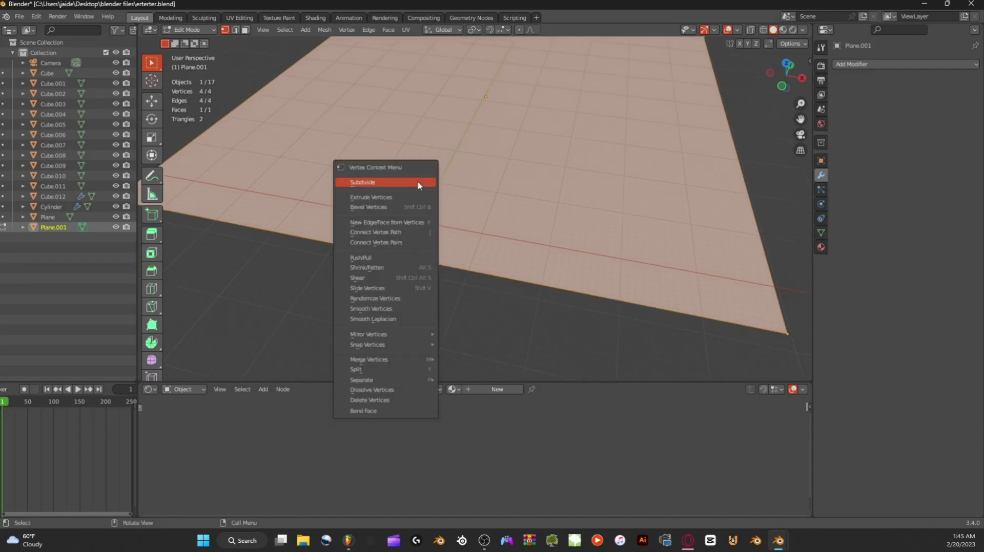
pyautogui.click(418, 183)
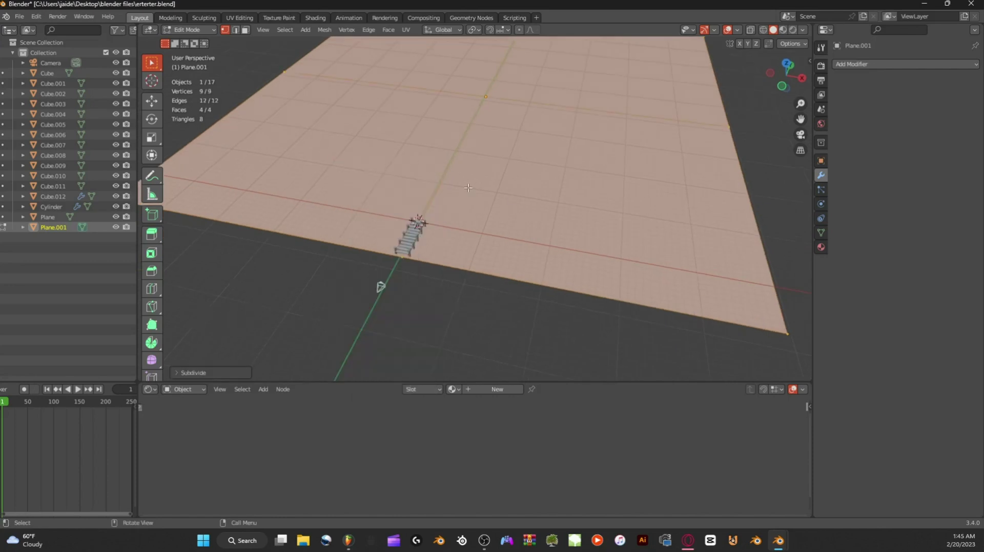
pyautogui.scroll(-2, 468, 188)
pyautogui.click(183, 373)
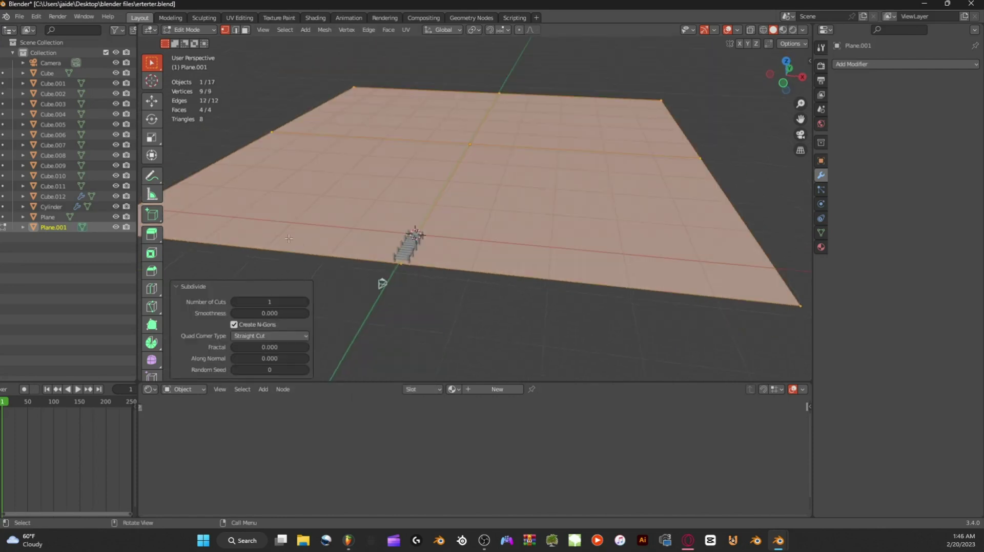
pyautogui.click(307, 303)
pyautogui.click(307, 303)
pyautogui.click(308, 303)
pyautogui.click(307, 303)
pyautogui.click(307, 302)
pyautogui.click(307, 303)
pyautogui.click(307, 303)
pyautogui.click(308, 302)
pyautogui.click(186, 287)
# Step: Subdivide the whole plane five more times for a dense mesh, and return to Object Mode
pyautogui.rightClick(341, 198)
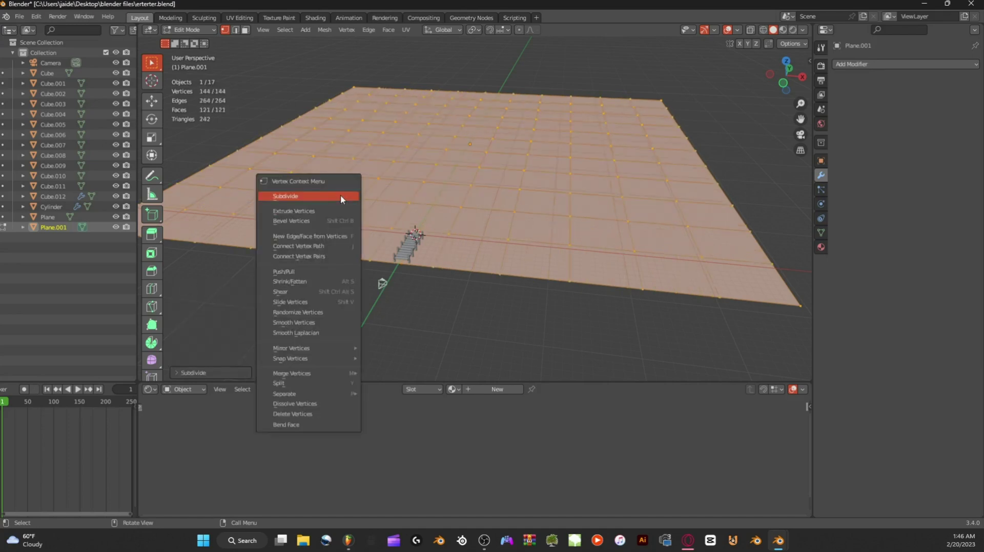
pyautogui.click(327, 196)
pyautogui.rightClick(331, 192)
pyautogui.click(331, 191)
pyautogui.rightClick(336, 189)
pyautogui.click(335, 189)
pyautogui.moveTo(335, 190); pyautogui.dragTo(455, 168, button='middle')
pyautogui.rightClick(456, 166)
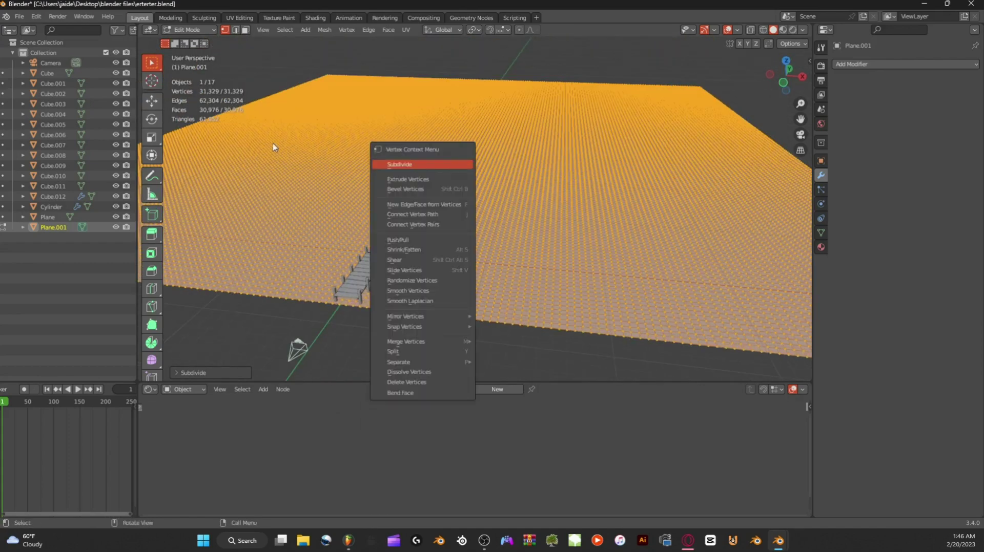
pyautogui.scroll(1, 202, 92)
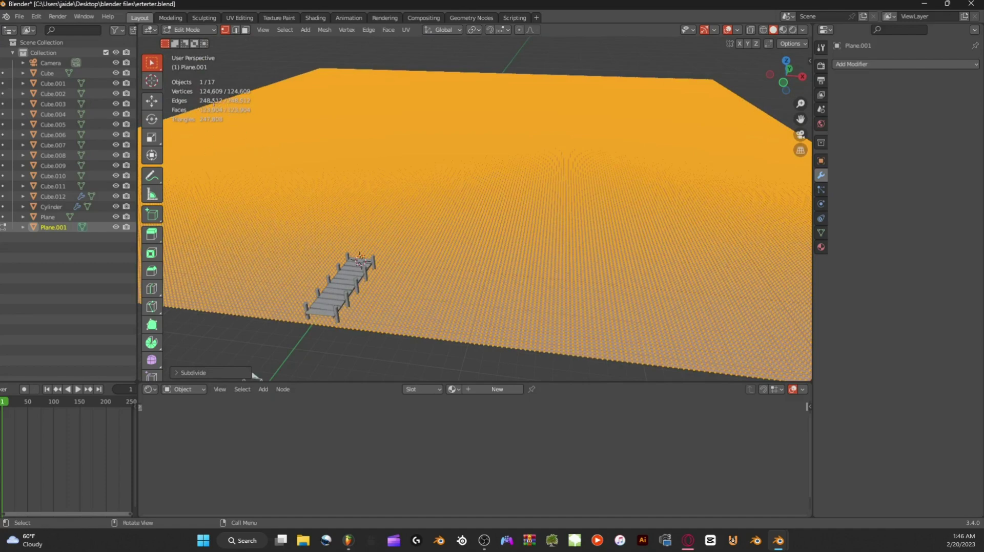
pyautogui.press('Tab')
# Step: Add a Displace modifier to the large subdivided plane
pyautogui.moveTo(406, 131); pyautogui.dragTo(532, 141, button='middle')
pyautogui.keyDown('shift'); pyautogui.moveTo(613, 149); pyautogui.dragTo(318, 134, button='middle'); pyautogui.keyUp('shift')
pyautogui.keyDown('shift'); pyautogui.moveTo(626, 199); pyautogui.dragTo(490, 167, button='middle'); pyautogui.keyUp('shift')
pyautogui.click(856, 65)
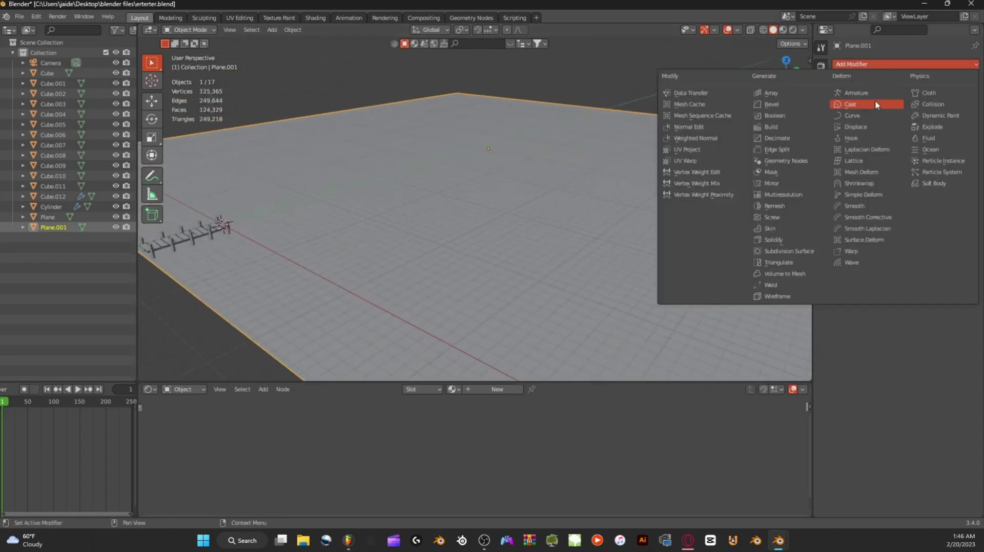
pyautogui.click(860, 127)
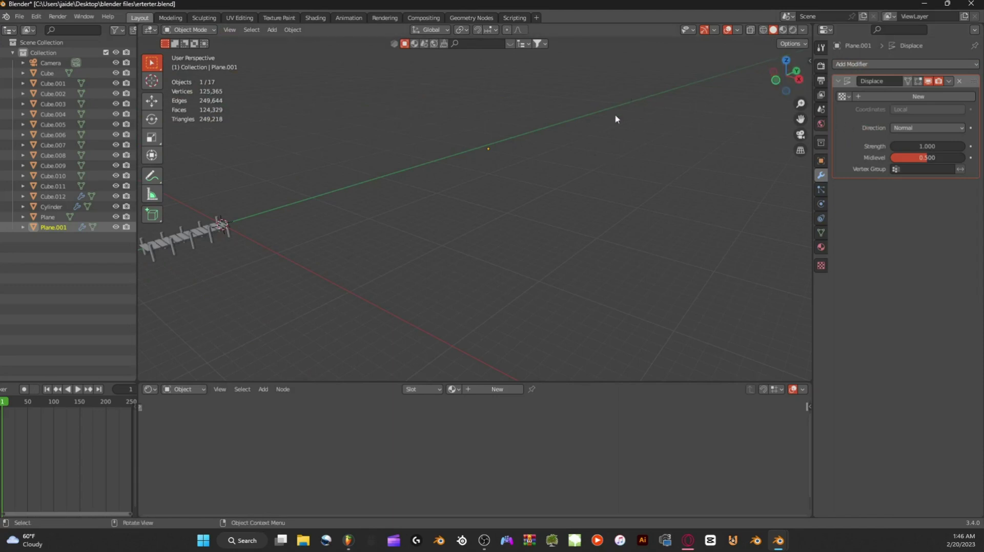
pyautogui.scroll(-7, 616, 120)
pyautogui.scroll(8, 613, 158)
# Step: Create a new texture for the Displace modifier and set its type to Clouds
pyautogui.click(935, 102)
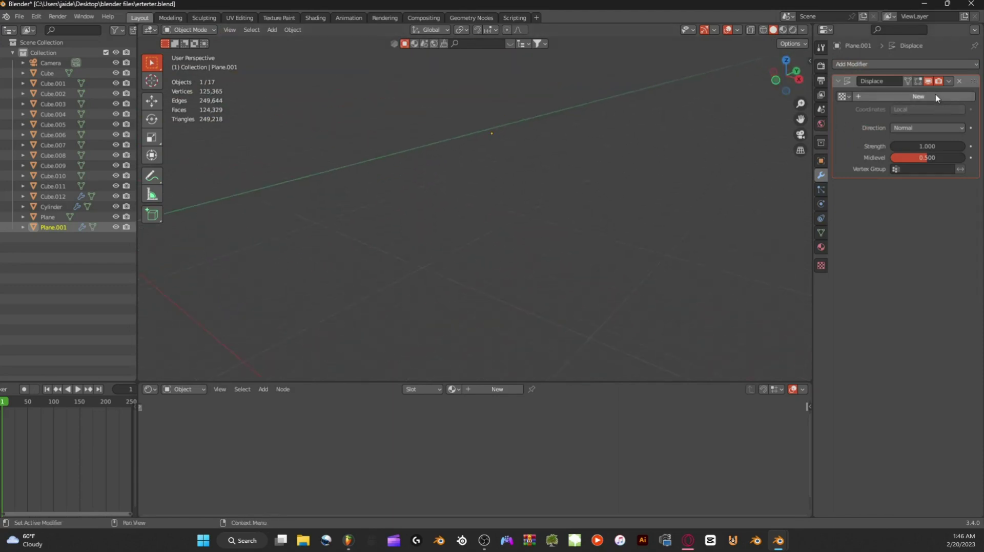
pyautogui.click(970, 97)
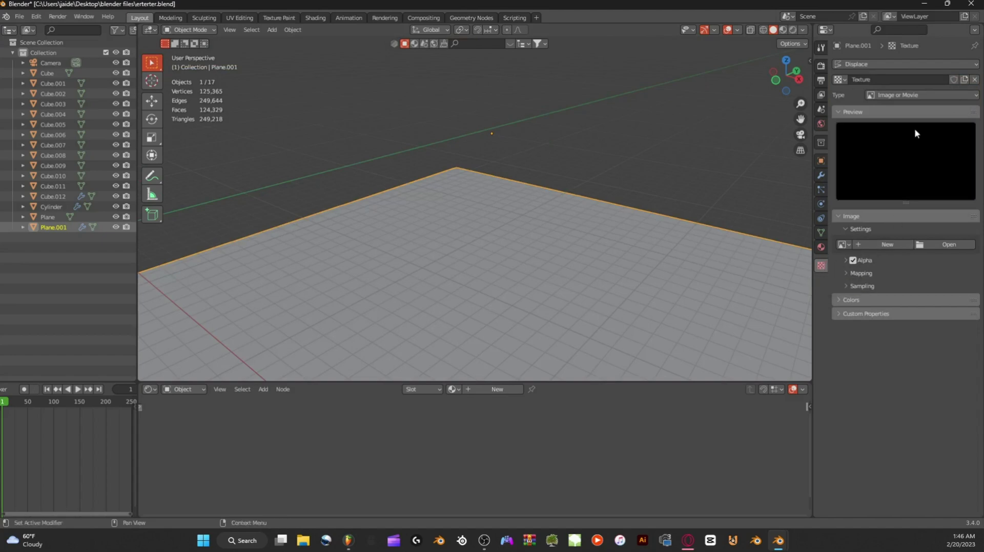
pyautogui.click(899, 95)
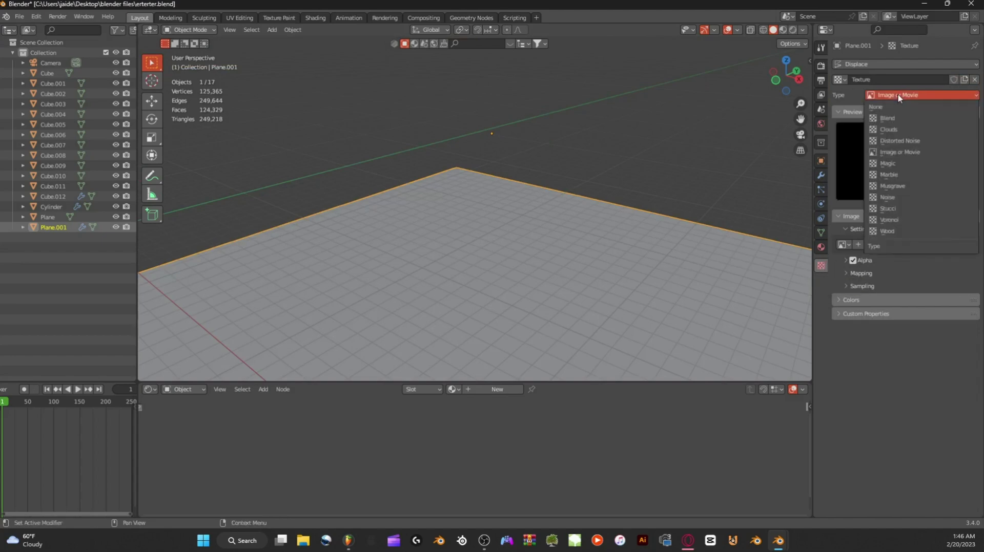
pyautogui.click(898, 131)
pyautogui.scroll(-6, 733, 173)
pyautogui.moveTo(622, 198); pyautogui.dragTo(718, 175, button='middle')
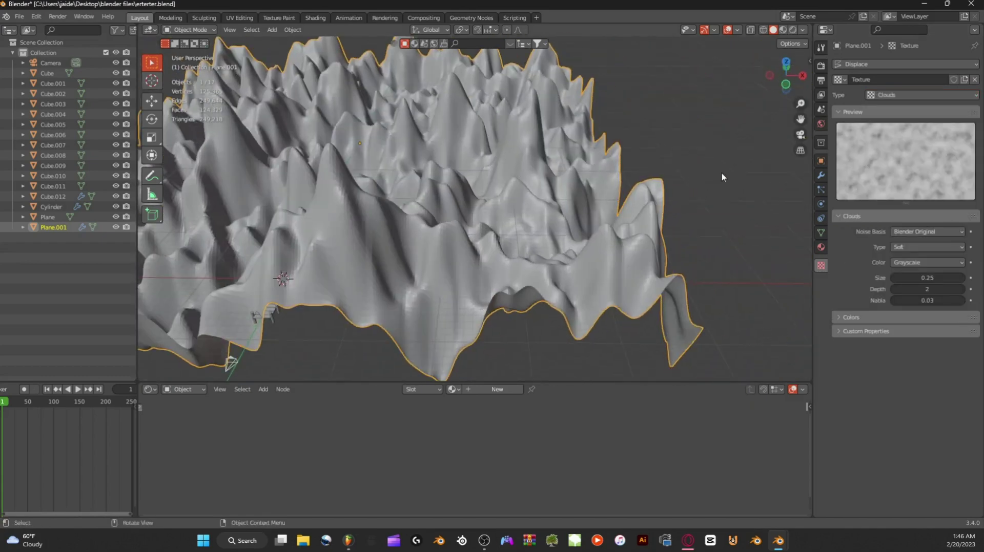
pyautogui.scroll(-1, 564, 179)
pyautogui.moveTo(503, 207); pyautogui.dragTo(822, 293, button='middle')
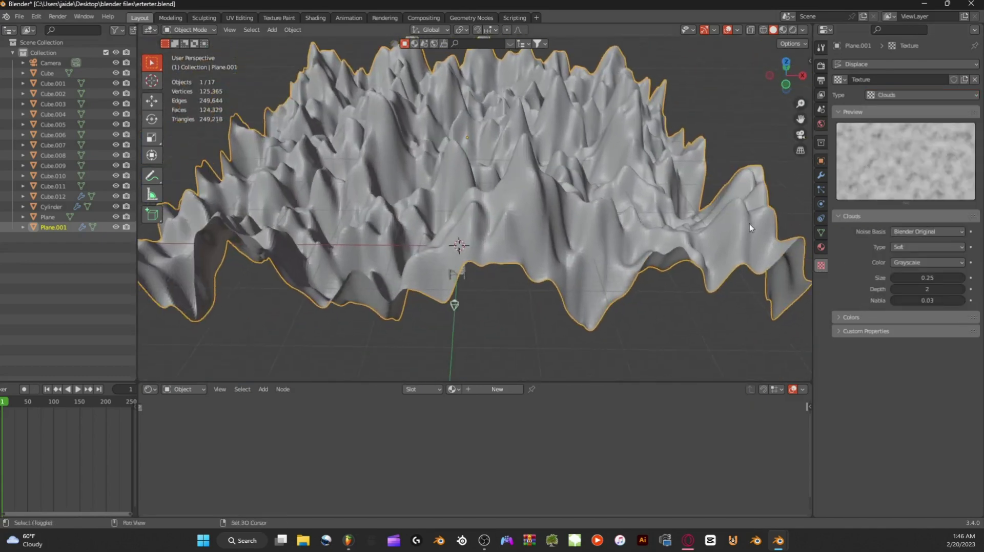
pyautogui.keyDown('shift'); pyautogui.moveTo(749, 225); pyautogui.dragTo(779, 279, button='middle'); pyautogui.keyUp('shift')
# Step: Set the clouds texture's depth to 3 and its size to 0.23
pyautogui.moveTo(935, 290)
pyautogui.mouseDown()
pyautogui.moveTo(958, 290)
pyautogui.moveTo(922, 289)
pyautogui.mouseUp()
pyautogui.click(894, 290)
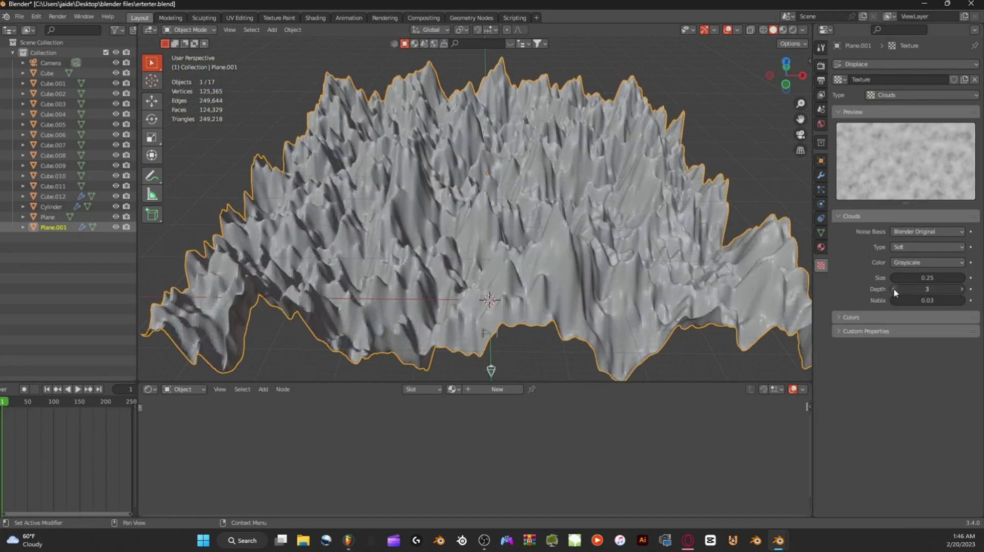
pyautogui.click(893, 289)
pyautogui.click(962, 291)
pyautogui.moveTo(928, 278)
pyautogui.mouseDown()
pyautogui.moveTo(948, 278)
pyautogui.moveTo(924, 278)
pyautogui.mouseUp()
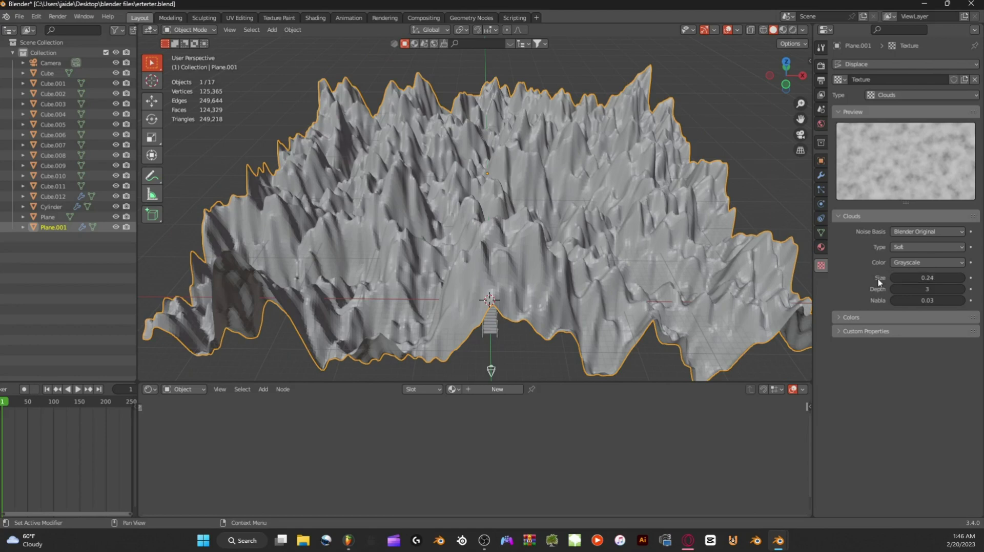
pyautogui.click(892, 278)
# Step: Flatten the displaced plane along Z, switch to the camera view and flatten it again into gentle ripples
pyautogui.press('s')
pyautogui.press('z')
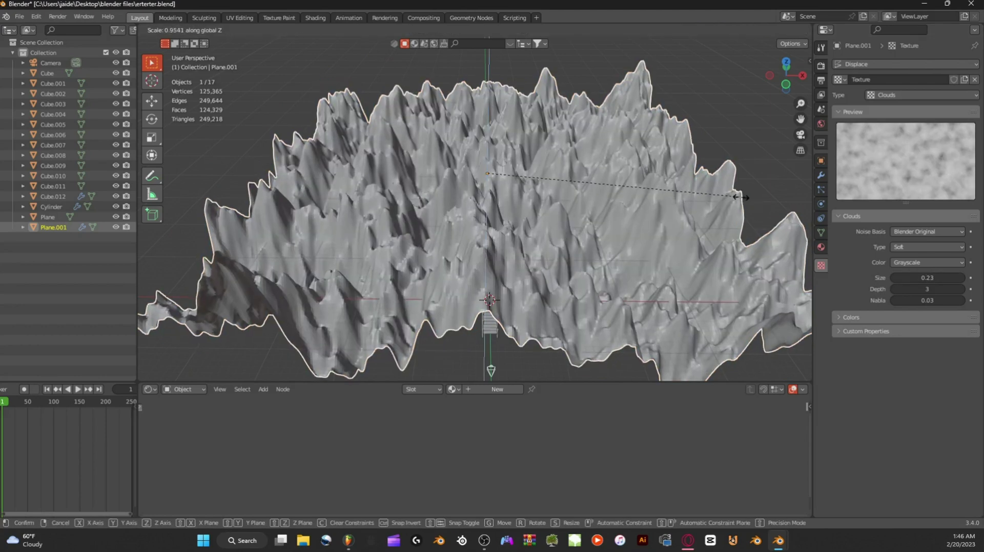
pyautogui.click(516, 180)
pyautogui.scroll(3, 687, 190)
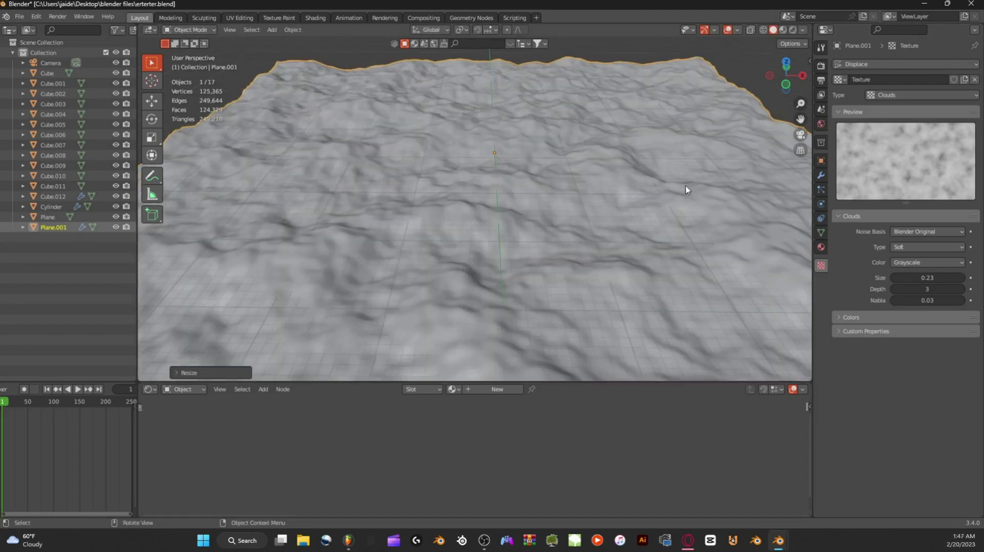
pyautogui.click(800, 135)
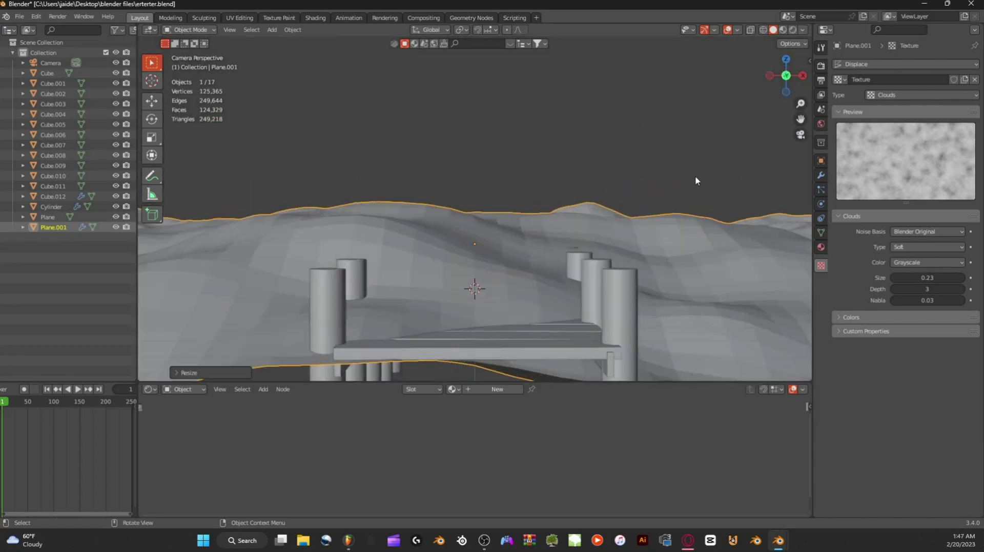
pyautogui.press('s')
pyautogui.press('z')
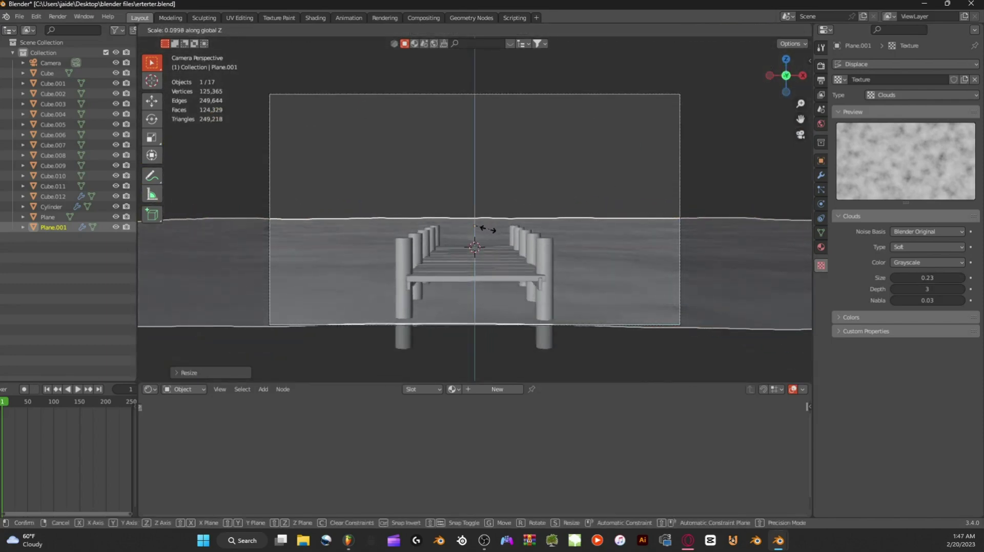
pyautogui.click(484, 230)
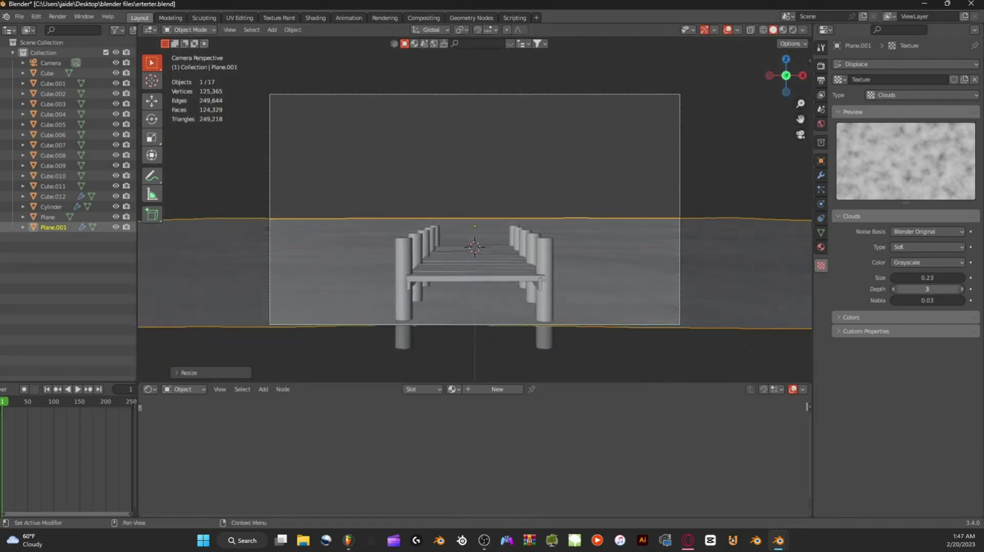
# Step: Set the clouds texture's depth to 4 and size to 0.28, and shade the plane smooth
pyautogui.scroll(4, 569, 257)
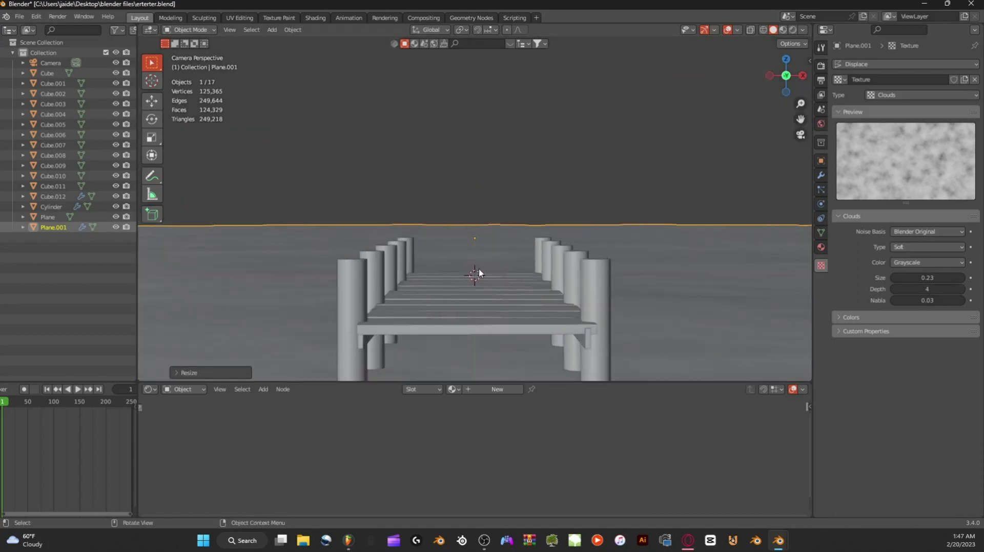
pyautogui.moveTo(922, 278)
pyautogui.mouseDown()
pyautogui.moveTo(938, 278)
pyautogui.moveTo(889, 278)
pyautogui.moveTo(932, 277)
pyautogui.mouseUp()
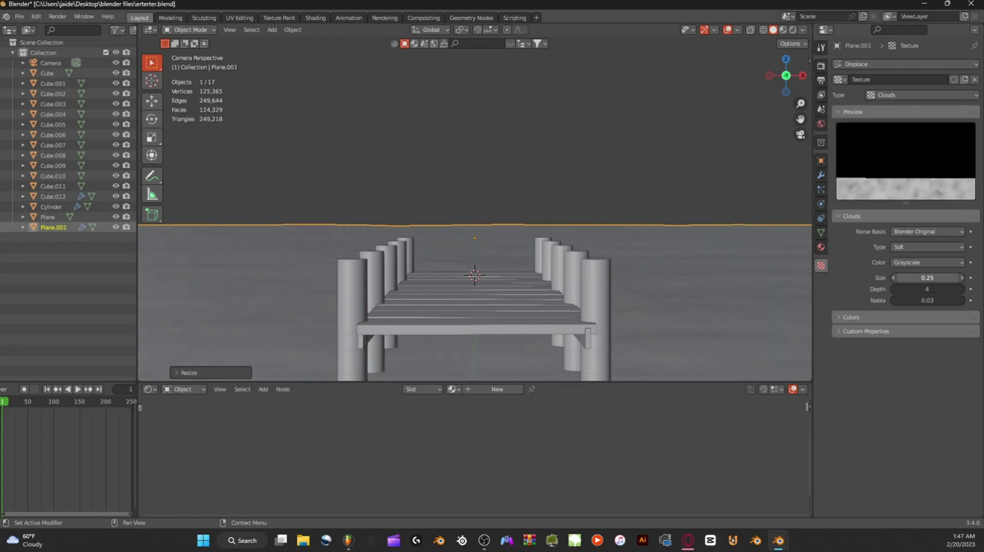
pyautogui.rightClick(705, 225)
pyautogui.click(690, 226)
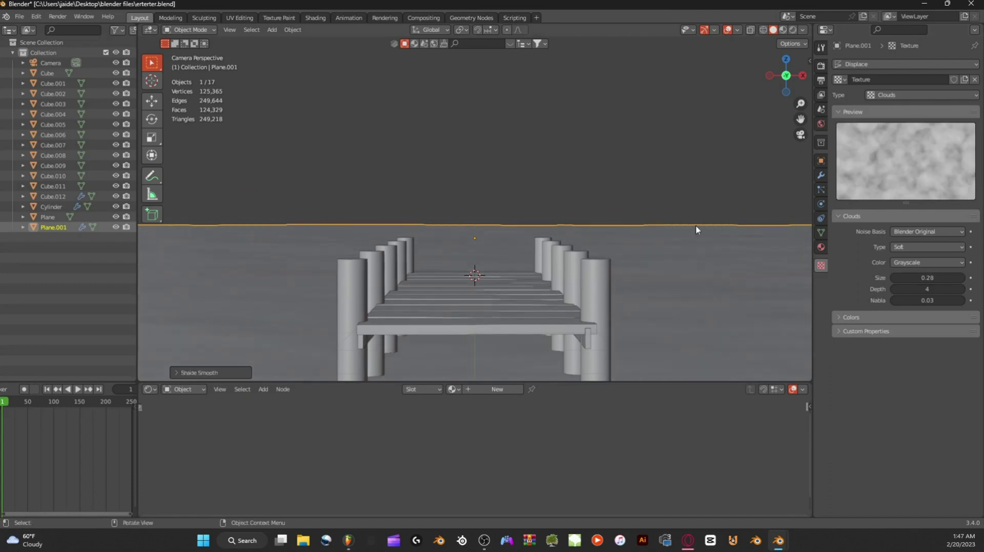
pyautogui.scroll(-3, 692, 223)
pyautogui.moveTo(927, 278); pyautogui.dragTo(927, 279)
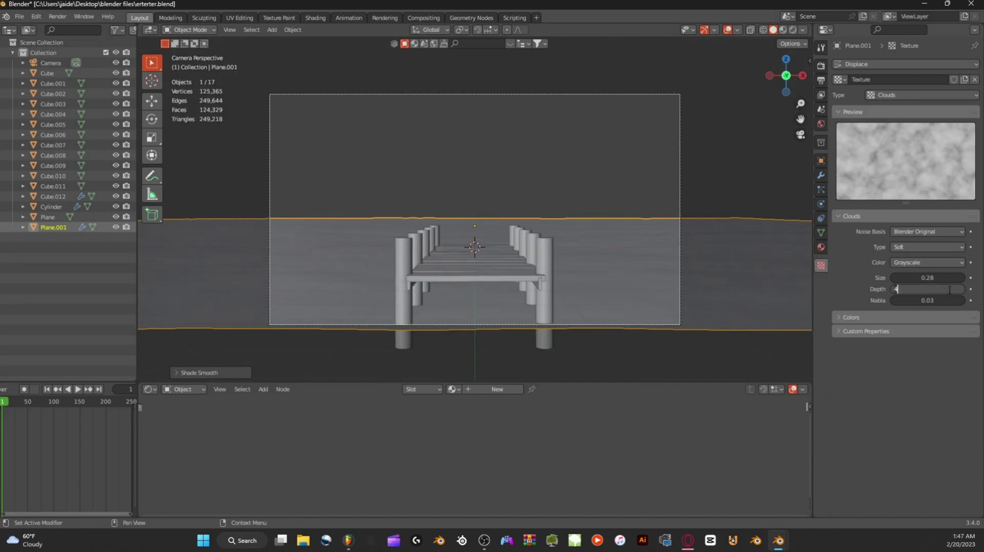
pyautogui.press('Return')
pyautogui.scroll(3, 651, 231)
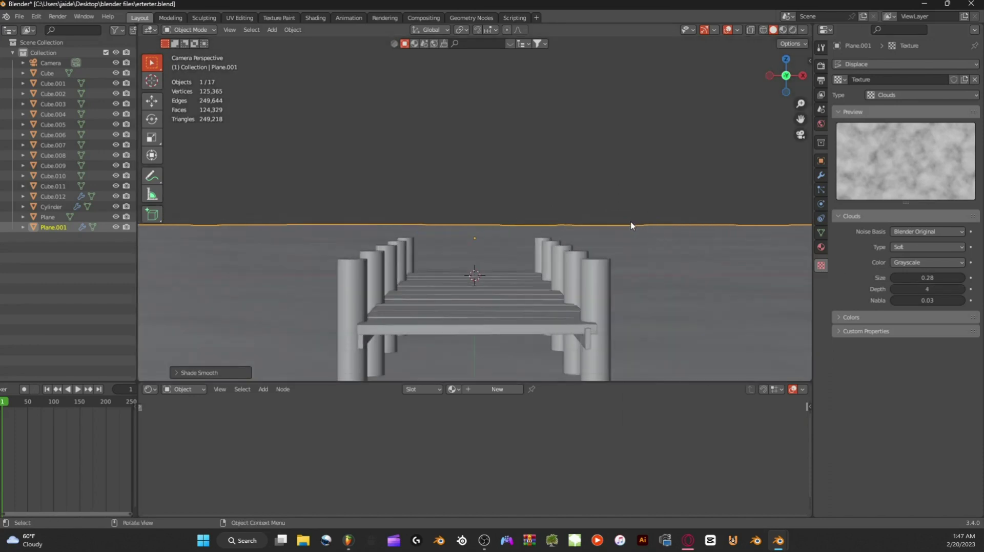
# Step: Fine-tune the rippled plane's height along Z and shift it about 0.1 m along negative Y
pyautogui.press('g')
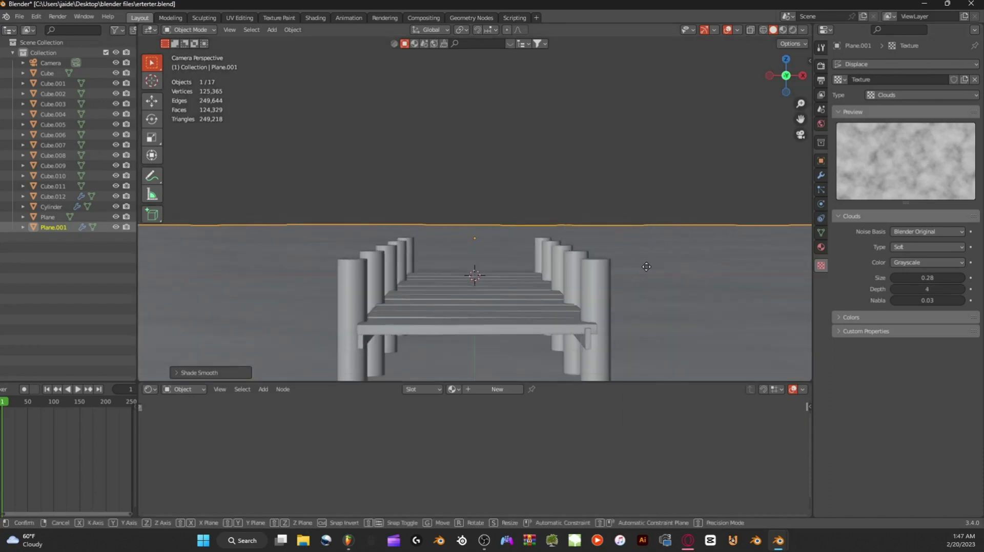
pyautogui.press('z')
pyautogui.click(646, 266)
pyautogui.scroll(-2, 646, 268)
pyautogui.press('g')
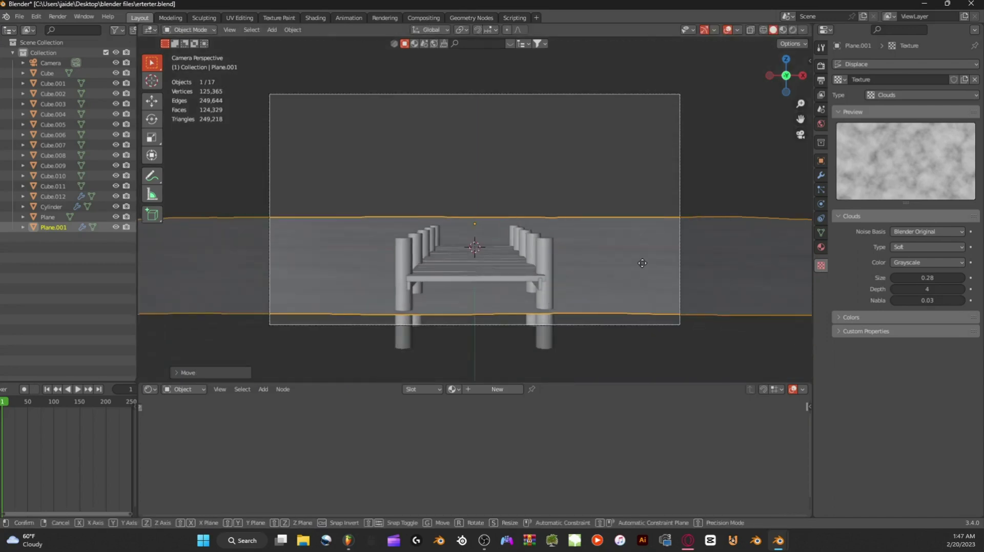
pyautogui.press('z')
pyautogui.click(643, 266)
pyautogui.press('g')
pyautogui.press('y')
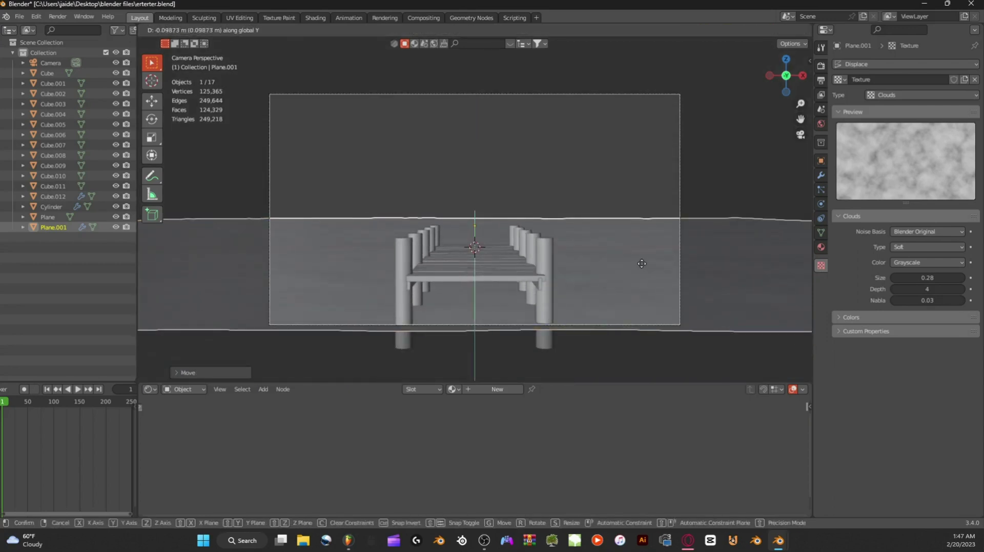
pyautogui.click(642, 265)
pyautogui.scroll(3, 574, 289)
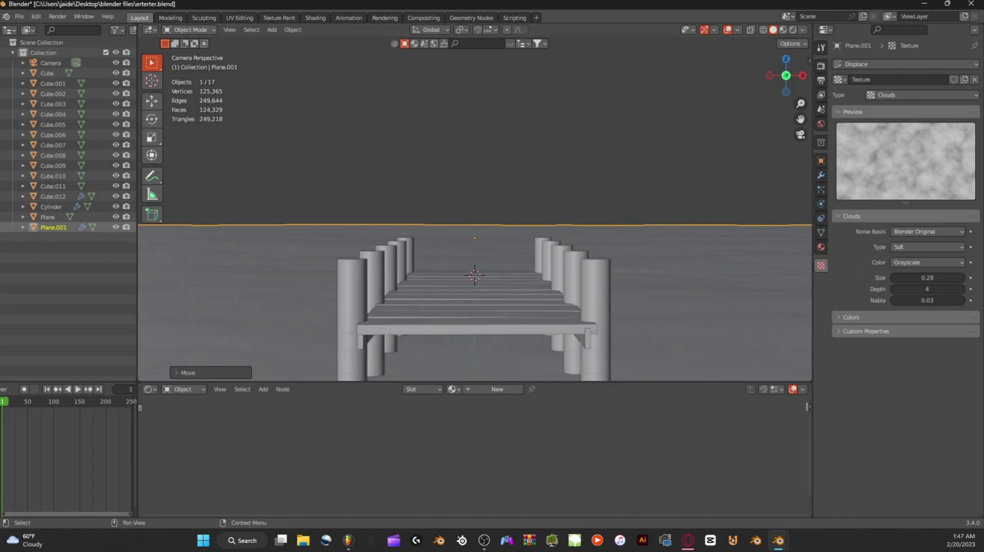
# Step: Enlarge the shader node area and create a new material for the rippled plane
pyautogui.click(536, 171)
pyautogui.scroll(2, 536, 171)
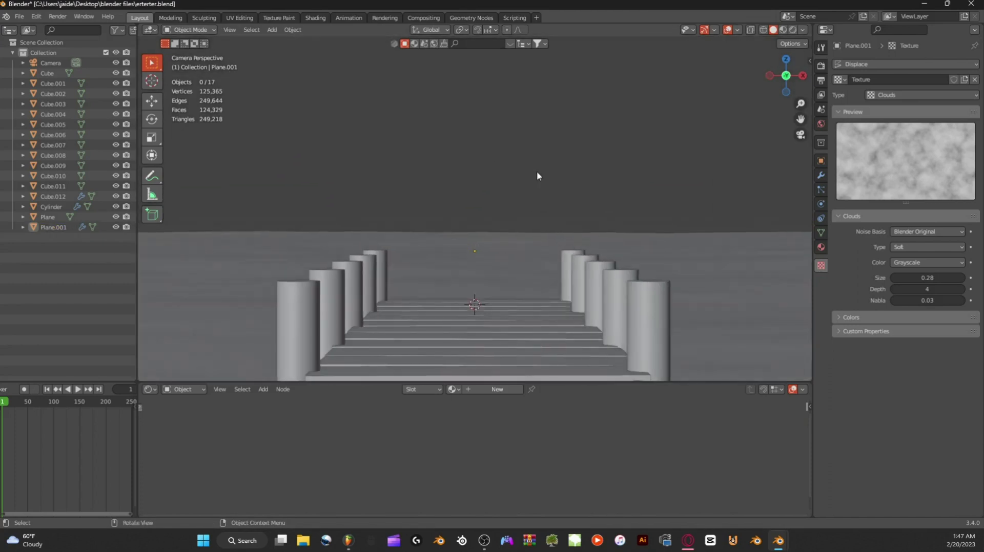
pyautogui.click(272, 292)
pyautogui.moveTo(372, 382); pyautogui.dragTo(466, 245)
pyautogui.click(493, 252)
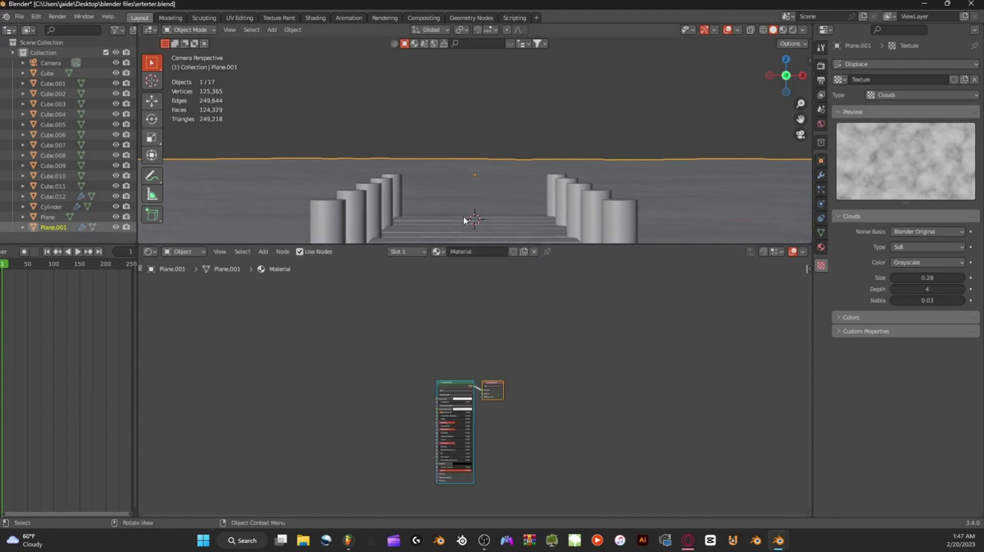
# Step: Add a ColorRamp node, link its Color output to the Principled BSDF's Base Color, and space the two nodes well apart
pyautogui.scroll(8, 324, 300)
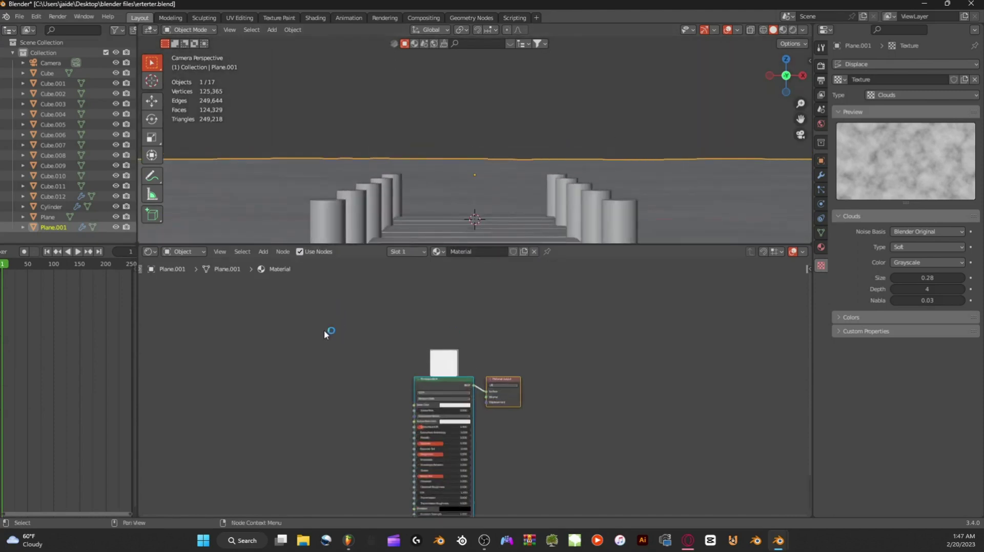
pyautogui.hotkey('shift', 'a')
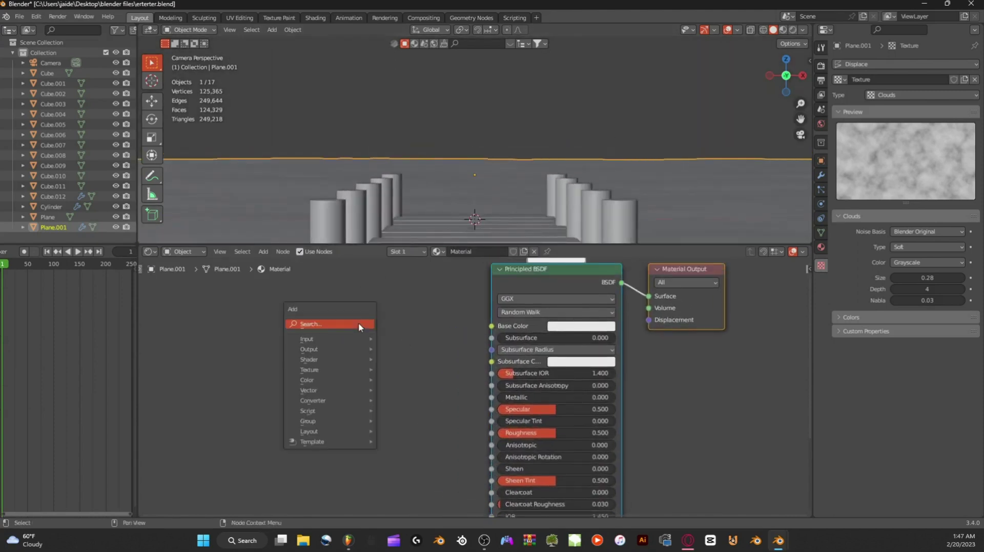
pyautogui.click(359, 325)
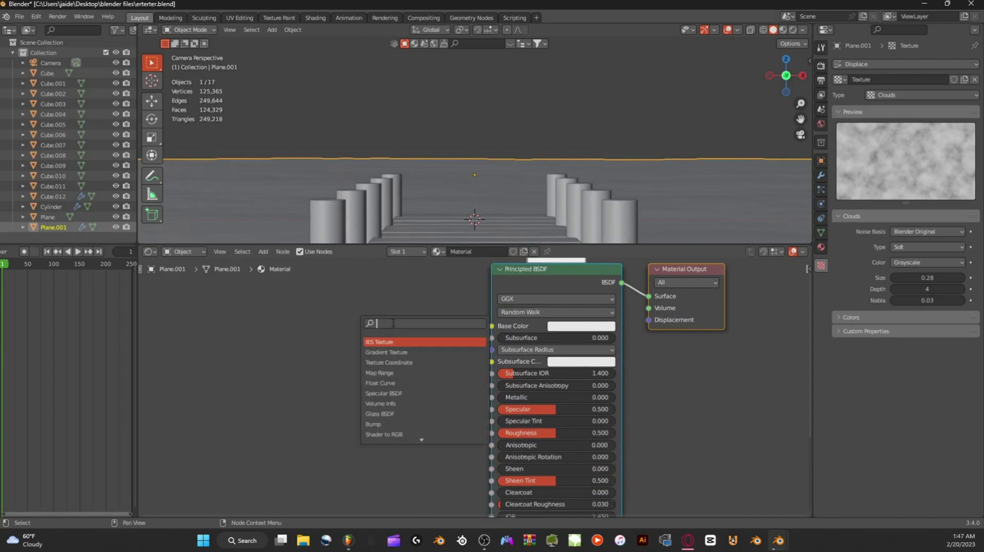
pyautogui.write('co')
pyautogui.click(382, 342)
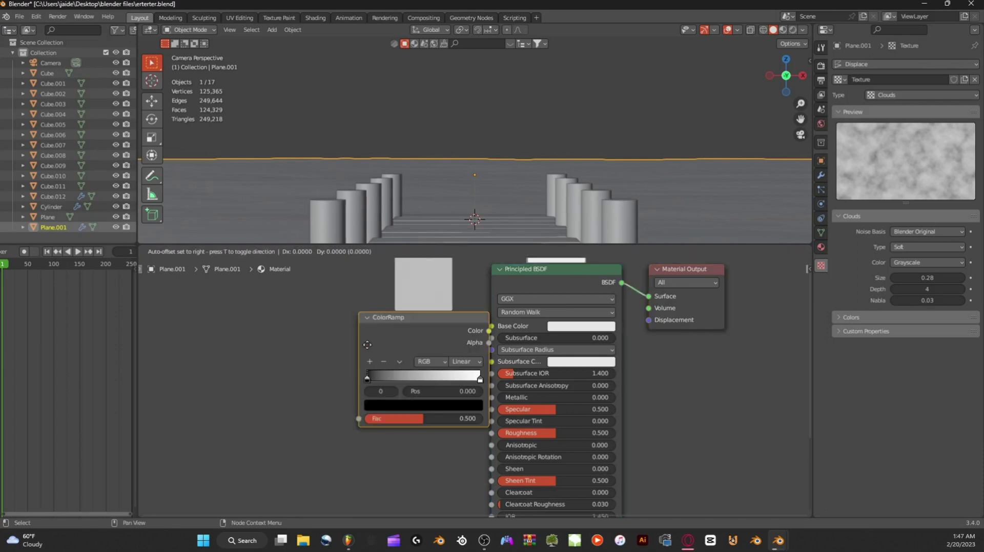
pyautogui.moveTo(376, 333); pyautogui.dragTo(491, 326)
pyautogui.moveTo(310, 321); pyautogui.dragTo(128, 310)
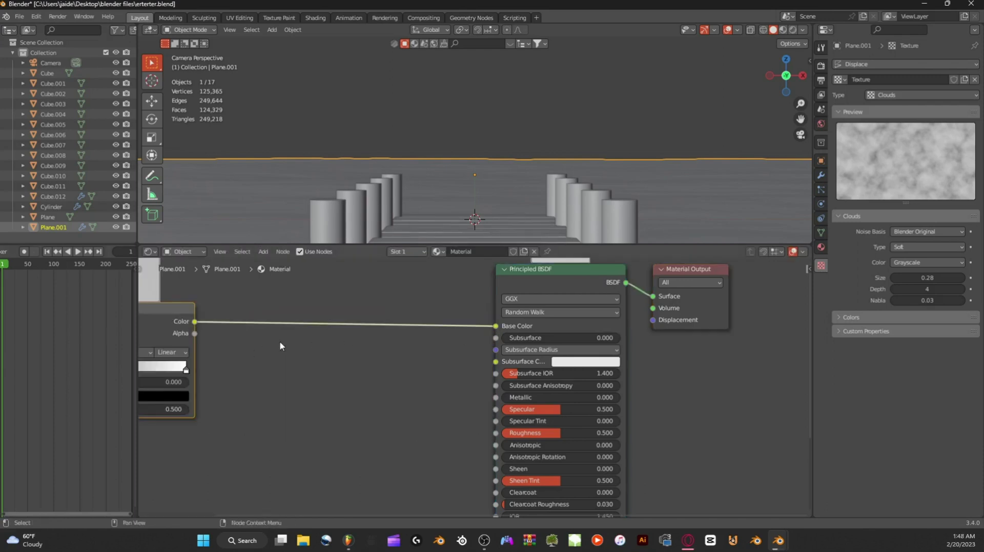
pyautogui.scroll(-3, 469, 385)
pyautogui.moveTo(478, 333); pyautogui.dragTo(483, 316, button='middle')
pyautogui.moveTo(265, 315); pyautogui.dragTo(212, 325)
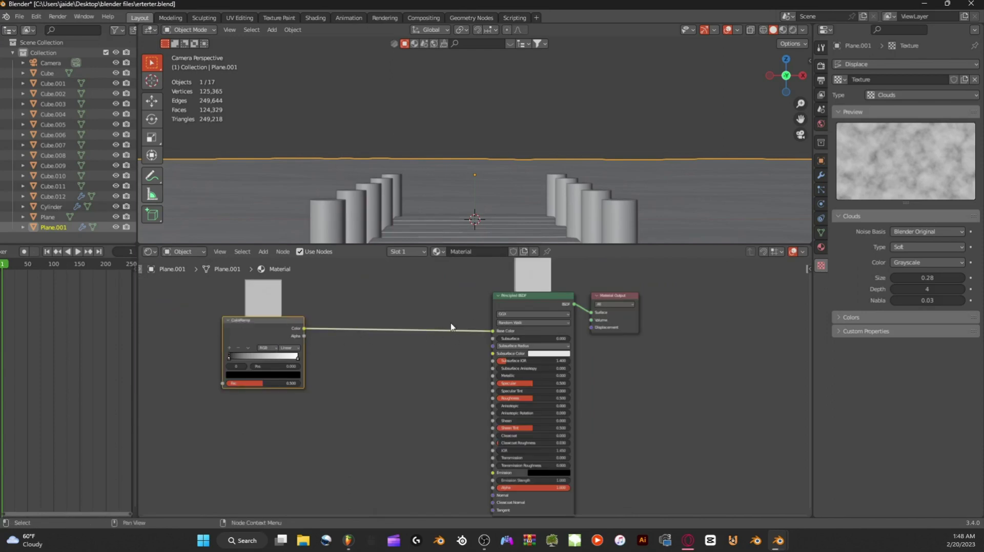
# Step: Set the plane material's Metallic to 1.000 and Roughness to 0.000
pyautogui.scroll(3, 495, 359)
pyautogui.moveTo(422, 362); pyautogui.dragTo(517, 358)
pyautogui.moveTo(350, 424); pyautogui.dragTo(339, 377, button='middle')
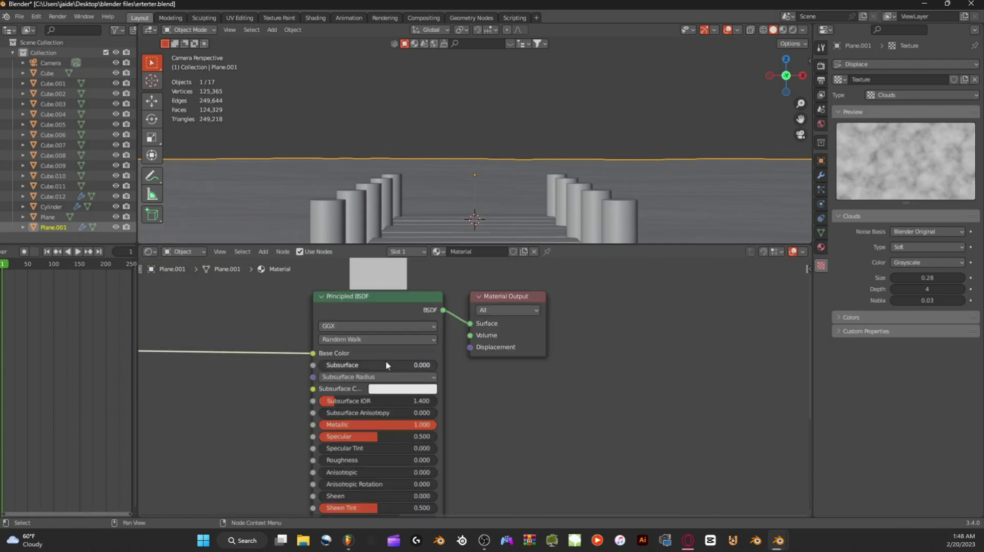
# Step: Change the material's Subsurface Color to a pale bluish violet with a value of 0.591
pyautogui.moveTo(385, 361); pyautogui.dragTo(436, 319, button='middle')
pyautogui.click(451, 352)
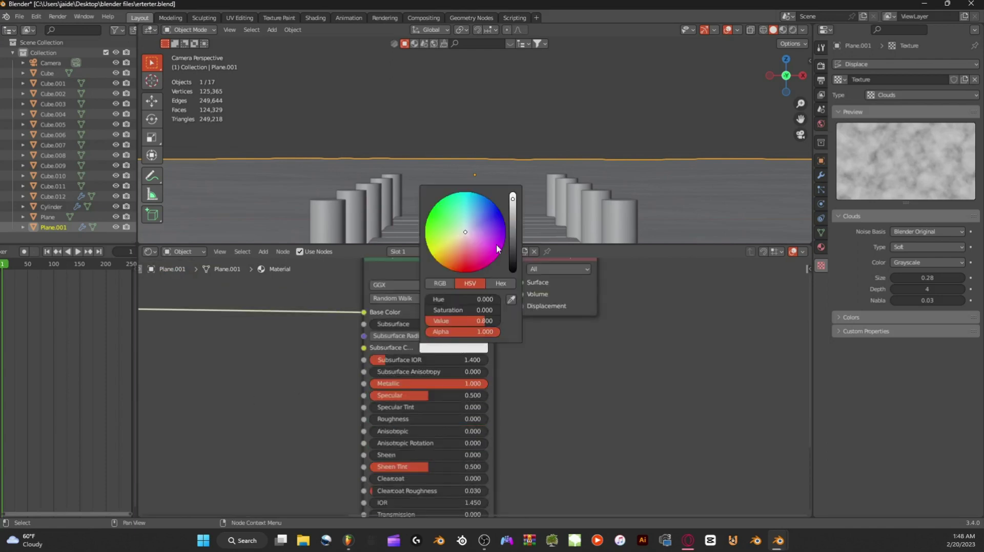
pyautogui.click(512, 210)
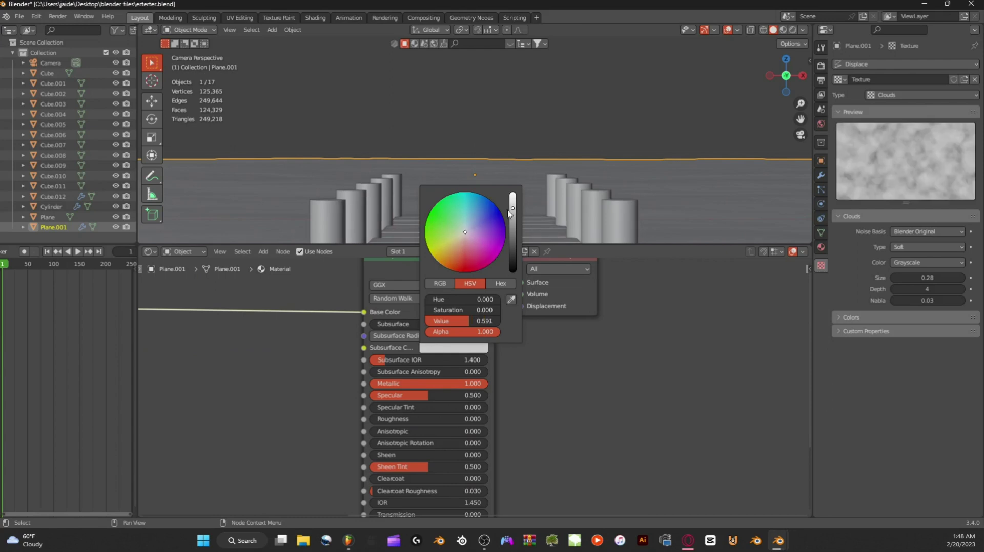
pyautogui.click(468, 231)
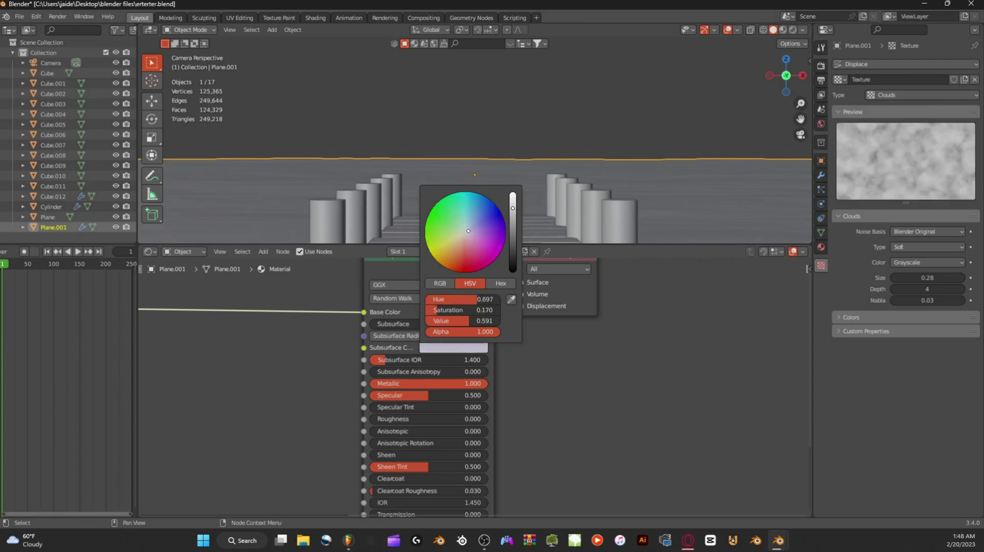
pyautogui.click(472, 234)
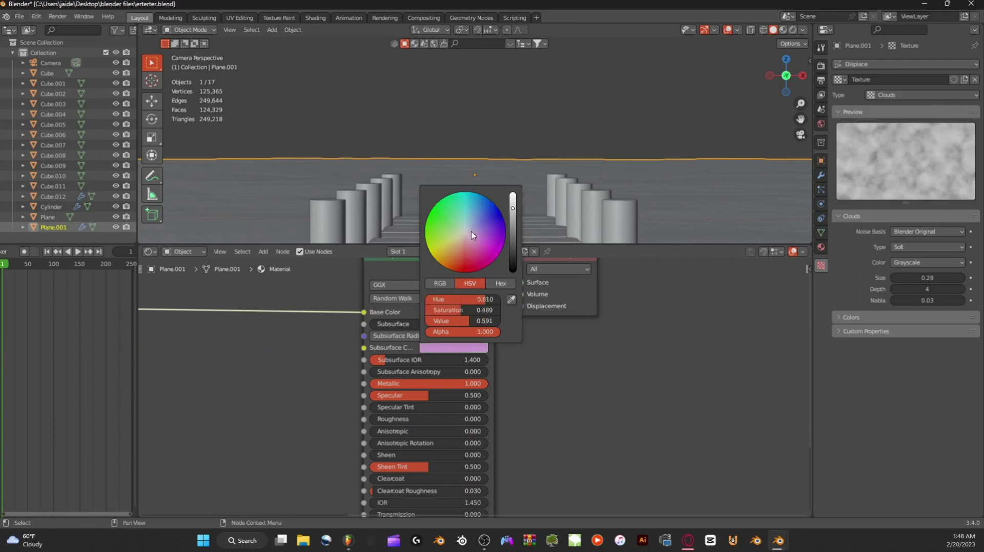
pyautogui.scroll(-3, 553, 401)
pyautogui.click(464, 366)
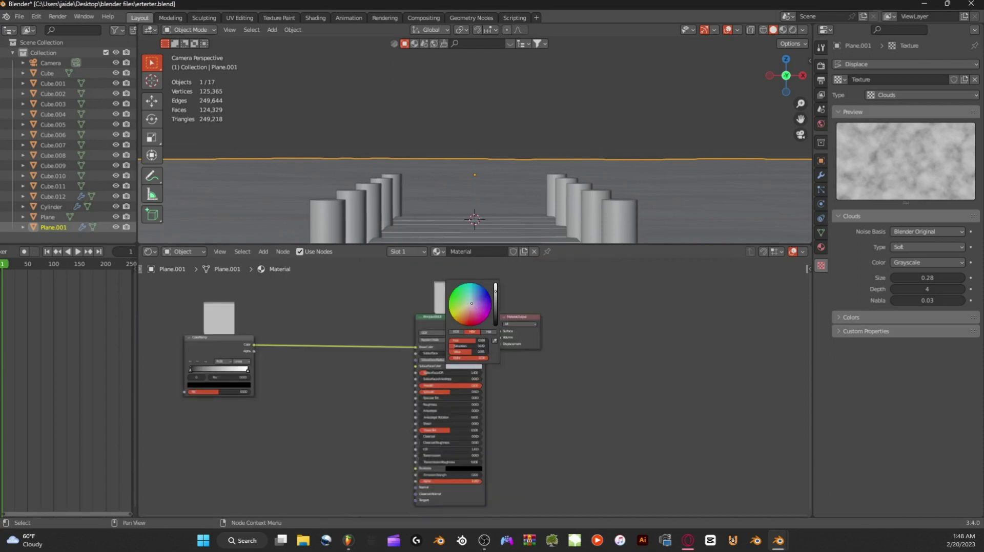
pyautogui.scroll(-3, 420, 402)
pyautogui.scroll(1, 477, 379)
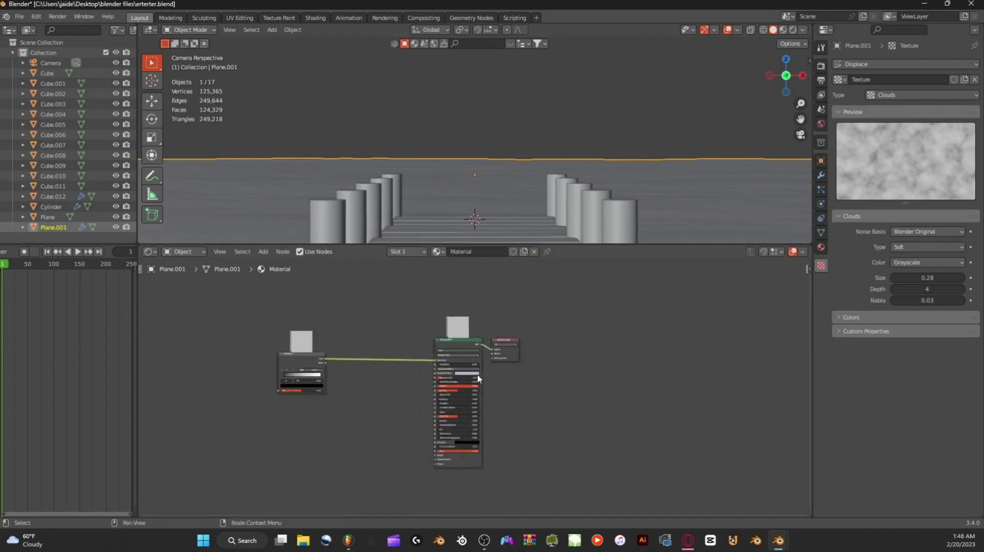
pyautogui.scroll(3, 477, 379)
pyautogui.click(474, 361)
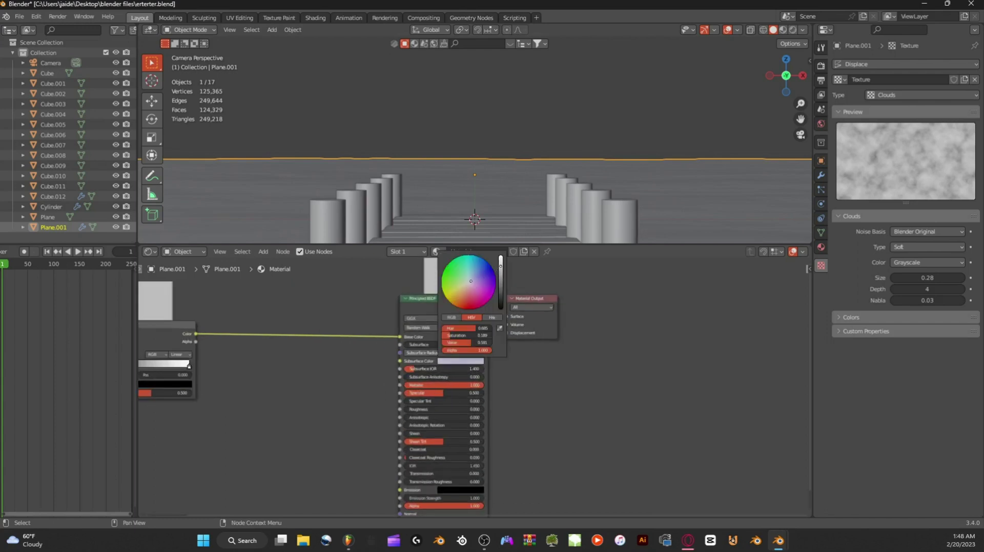
pyautogui.moveTo(471, 281); pyautogui.dragTo(470, 281)
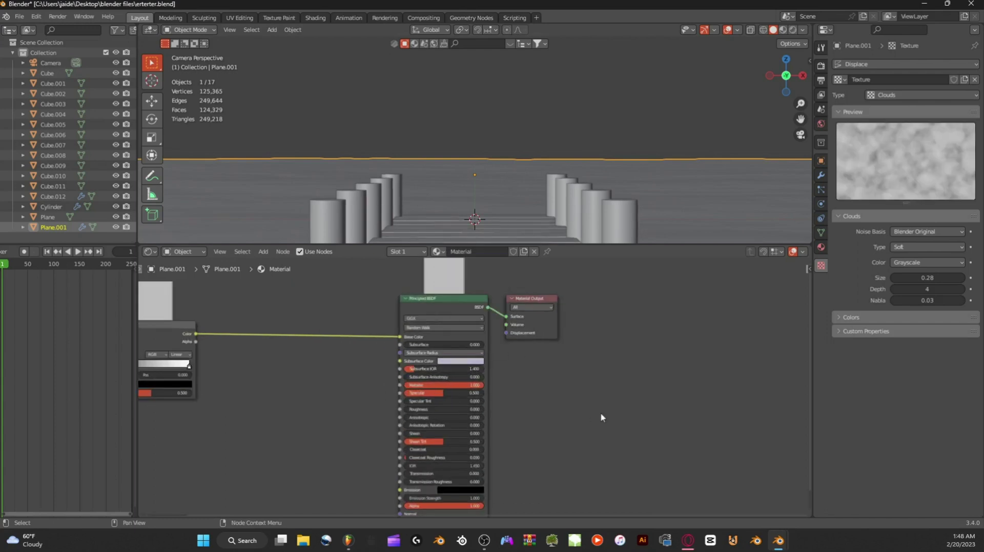
# Step: Switch the shader nodes from the object to the World, and enlarge the 3D viewport above them
pyautogui.click(196, 253)
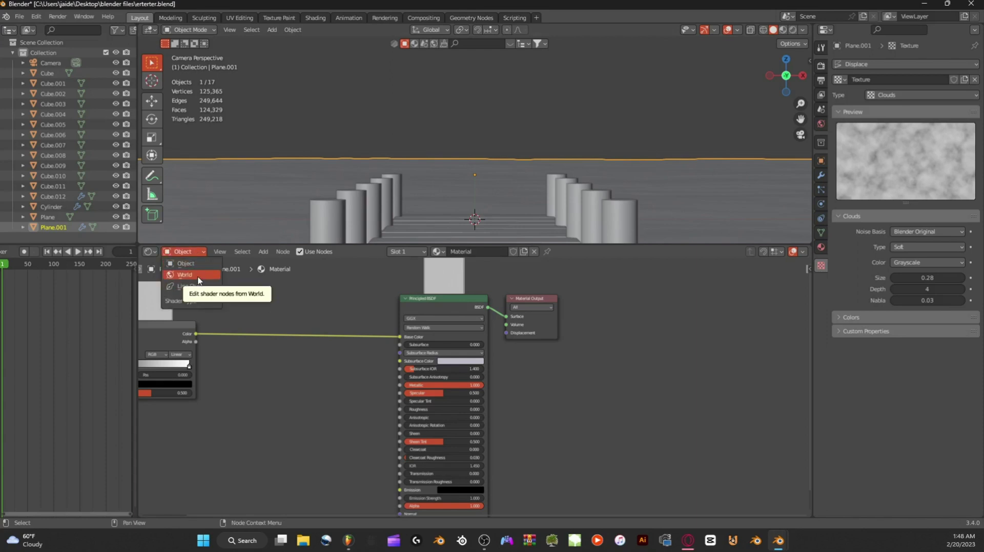
pyautogui.click(198, 275)
pyautogui.moveTo(344, 246); pyautogui.dragTo(334, 404)
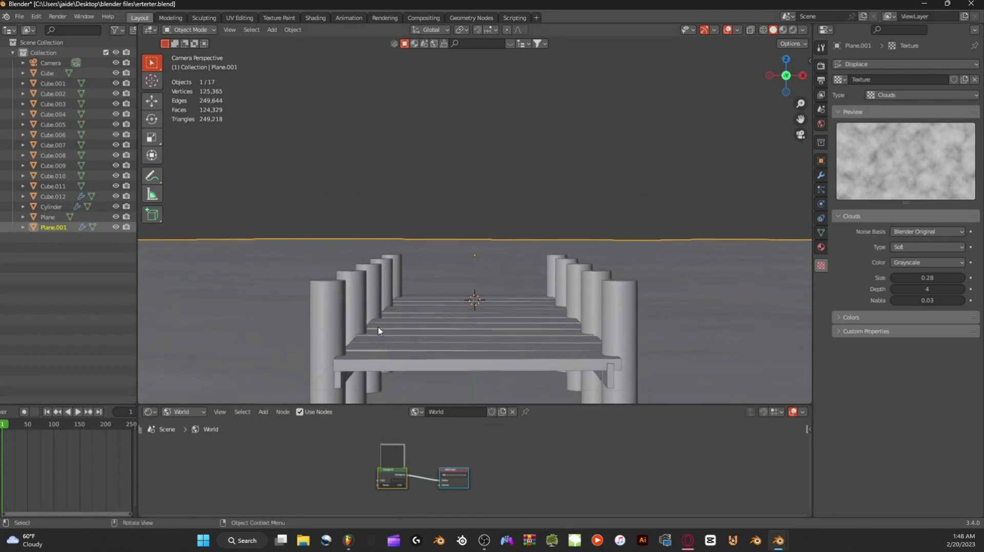
pyautogui.scroll(-4, 376, 323)
pyautogui.scroll(3, 378, 325)
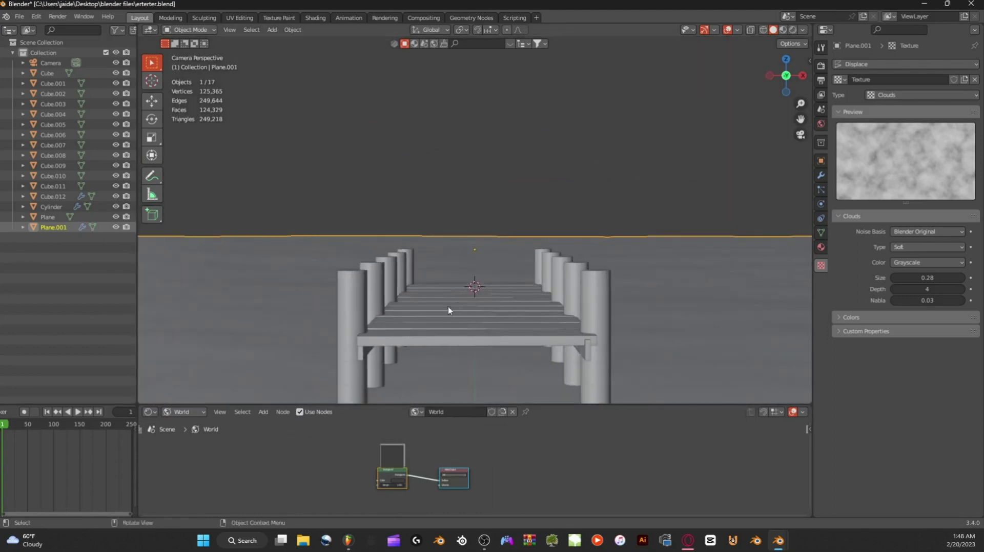
# Step: Examine the walkway planks, the posts and the camera's framing of the scene
pyautogui.click(588, 351)
pyautogui.scroll(-3, 582, 329)
pyautogui.moveTo(582, 328); pyautogui.dragTo(512, 213, button='middle')
pyautogui.scroll(3, 457, 234)
pyautogui.scroll(-8, 512, 230)
pyautogui.scroll(6, 515, 240)
pyautogui.scroll(-2, 509, 227)
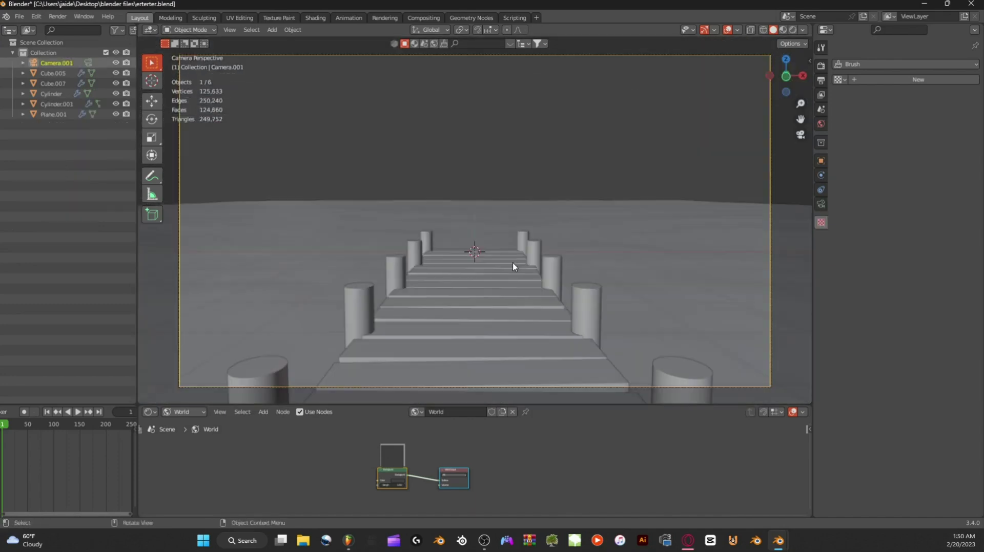
pyautogui.scroll(-3, 402, 210)
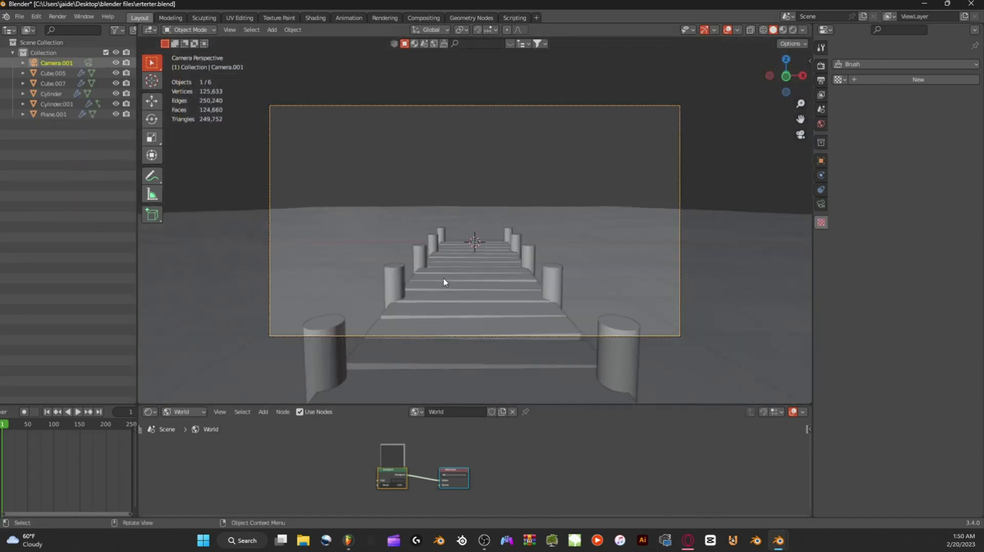
pyautogui.click(444, 278)
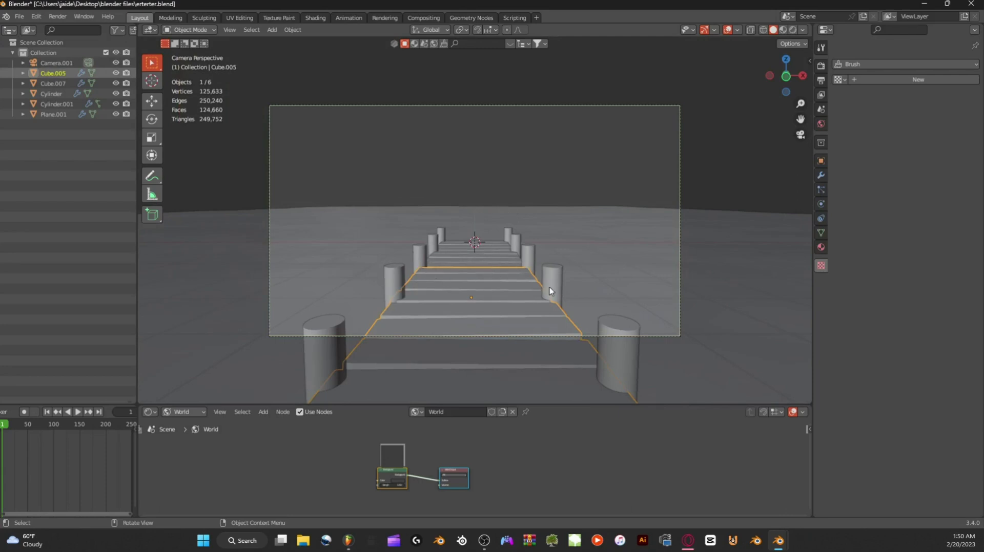
pyautogui.click(549, 292)
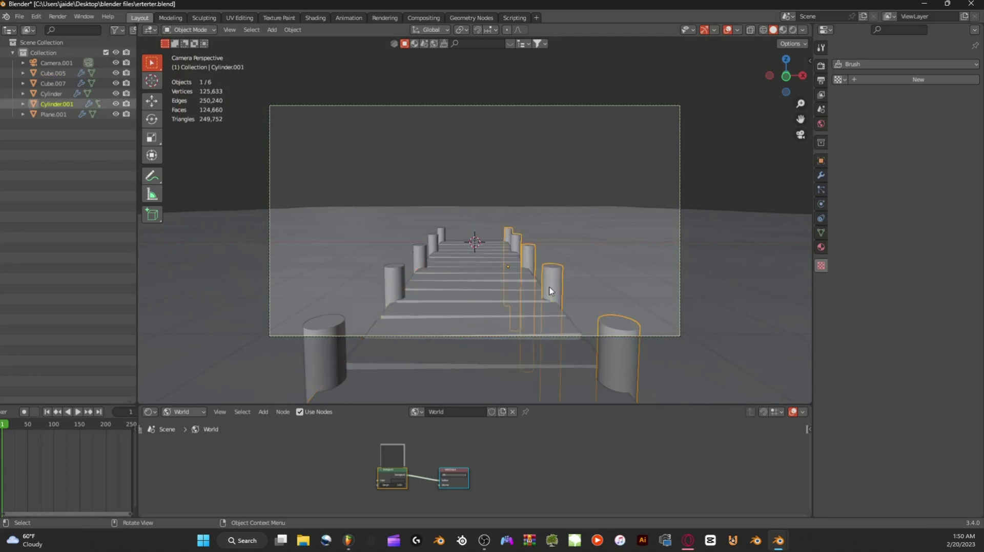
pyautogui.click(520, 272)
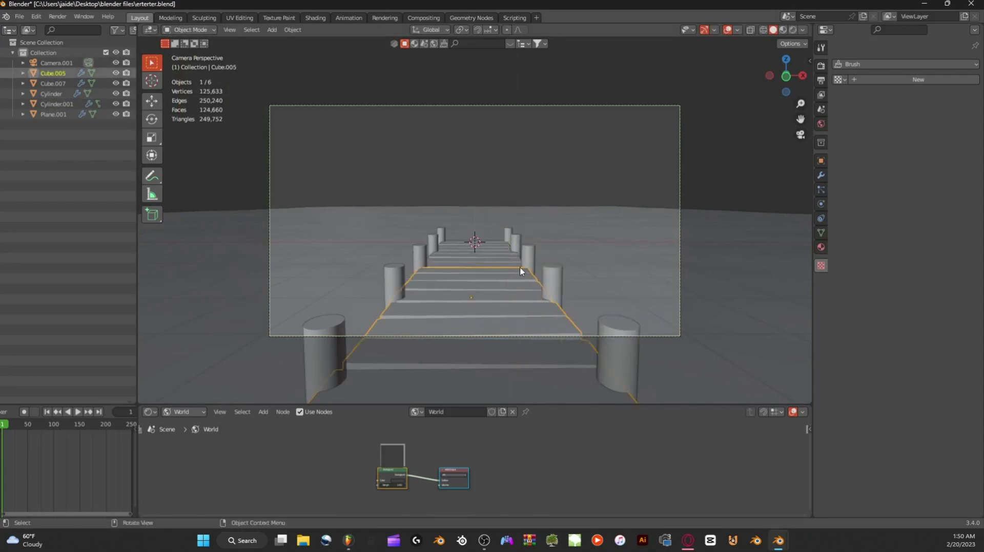
pyautogui.moveTo(485, 266)
pyautogui.mouseDown(button='middle')
pyautogui.moveTo(523, 279)
pyautogui.moveTo(622, 259)
pyautogui.moveTo(525, 264)
pyautogui.moveTo(501, 247)
pyautogui.moveTo(548, 231)
pyautogui.moveTo(520, 262)
pyautogui.moveTo(501, 307)
pyautogui.moveTo(493, 262)
pyautogui.mouseUp(button='middle')
pyautogui.scroll(-5, 500, 304)
pyautogui.click(800, 136)
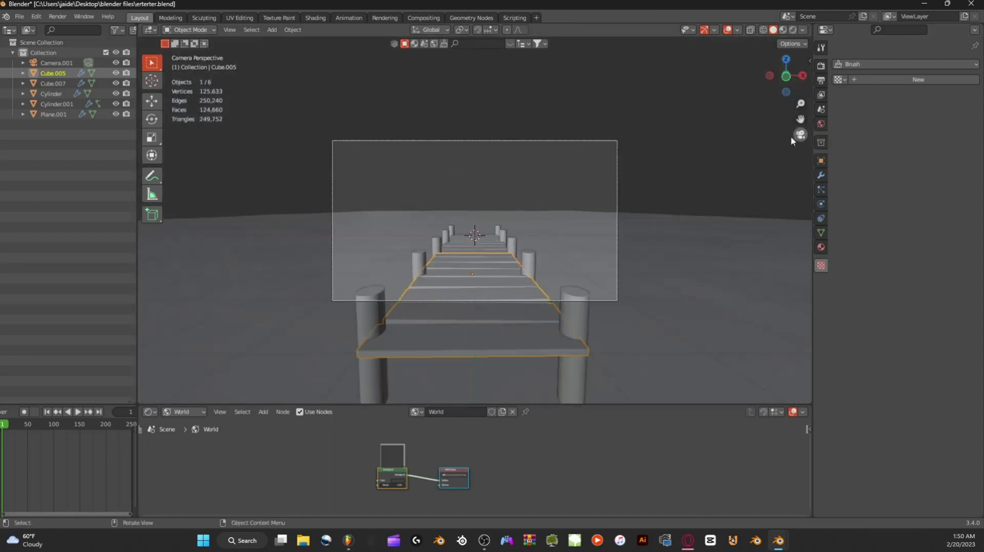
pyautogui.scroll(3, 486, 237)
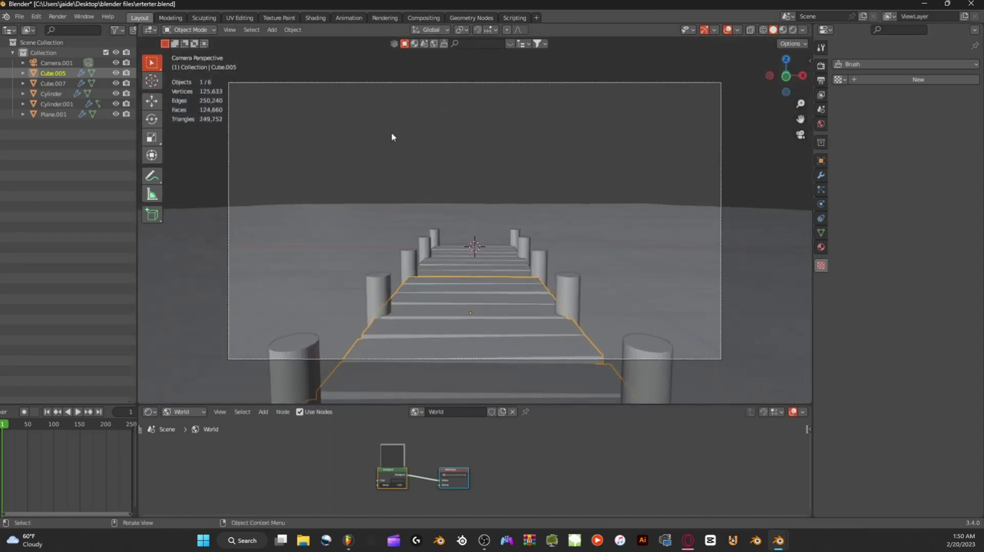
# Step: Paste the copied mannequin figure with its armature and the Moon object into the scene, then clear the selection
pyautogui.moveTo(348, 52); pyautogui.dragTo(269, 203)
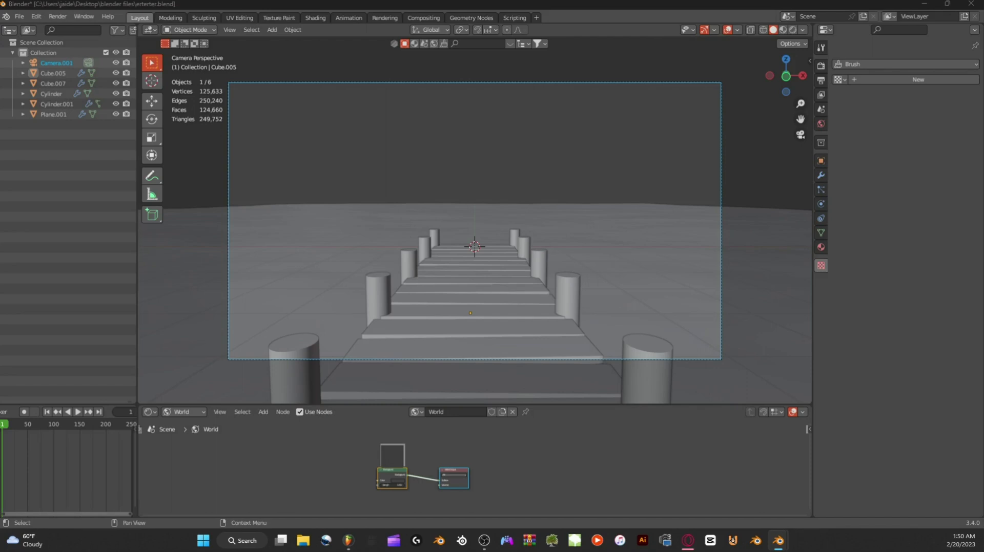
pyautogui.click(485, 129)
pyautogui.hotkey('ctrl', 'v')
pyautogui.scroll(6, 485, 132)
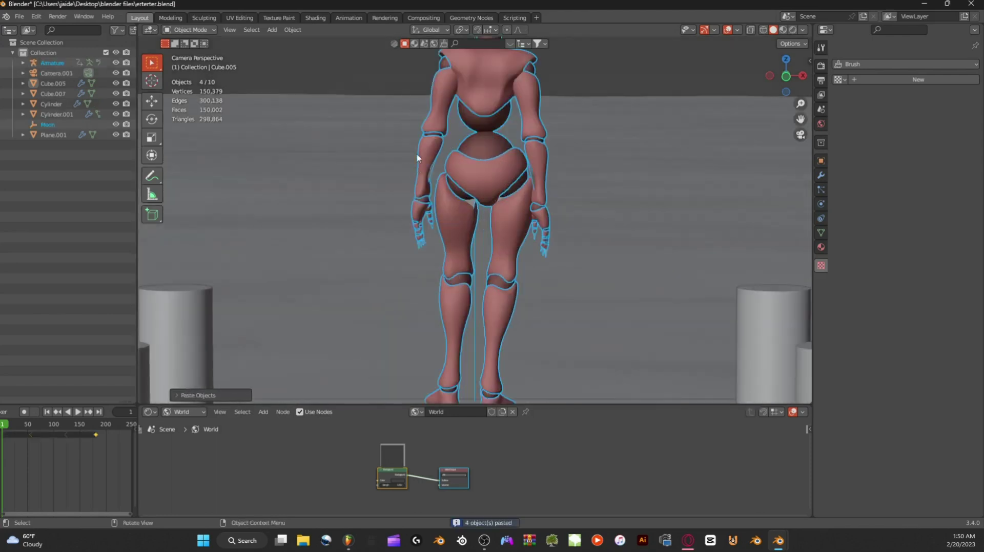
pyautogui.scroll(-4, 410, 152)
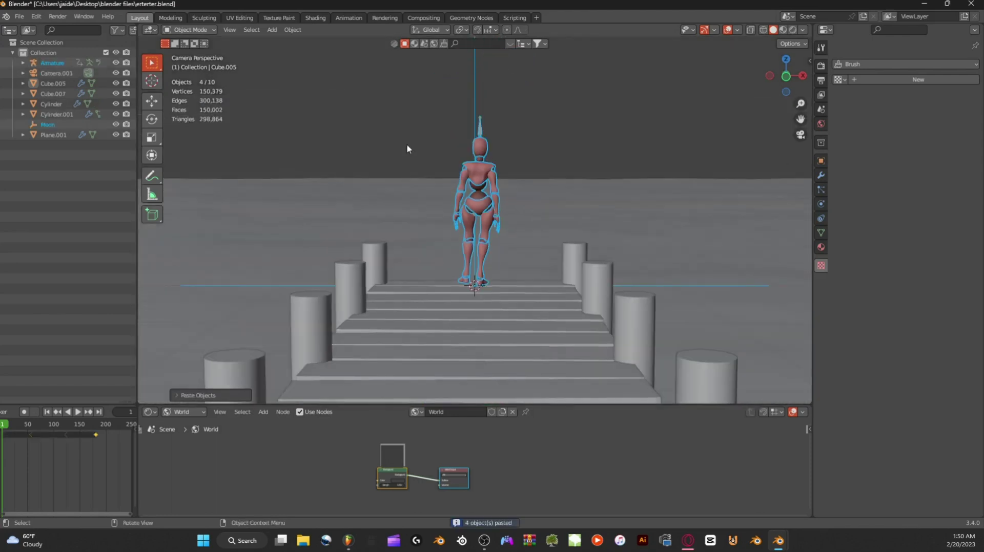
pyautogui.click(406, 149)
pyautogui.scroll(-3, 437, 158)
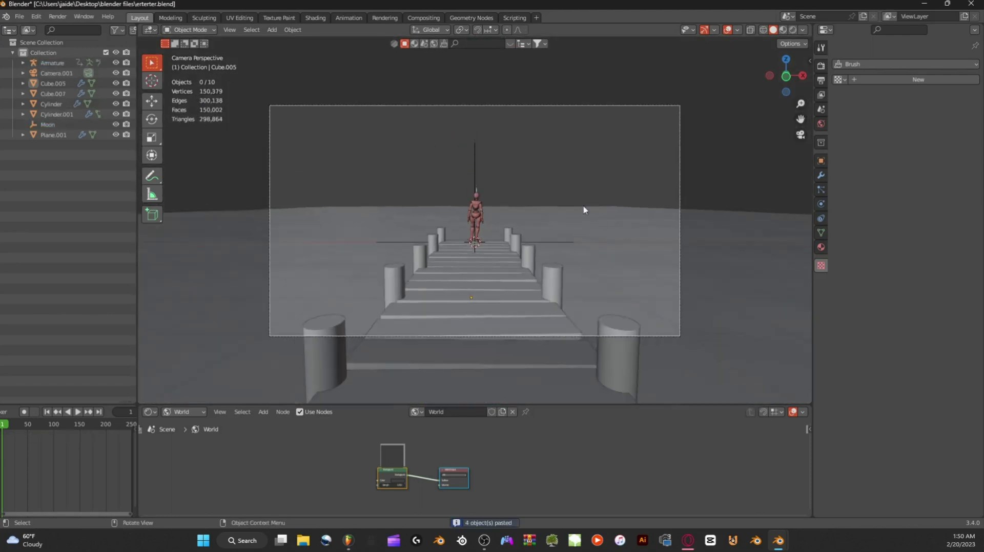
# Step: Paste the two copied area lights into the scene and select the one nearest the figure
pyautogui.moveTo(584, 210); pyautogui.dragTo(582, 179, button='middle')
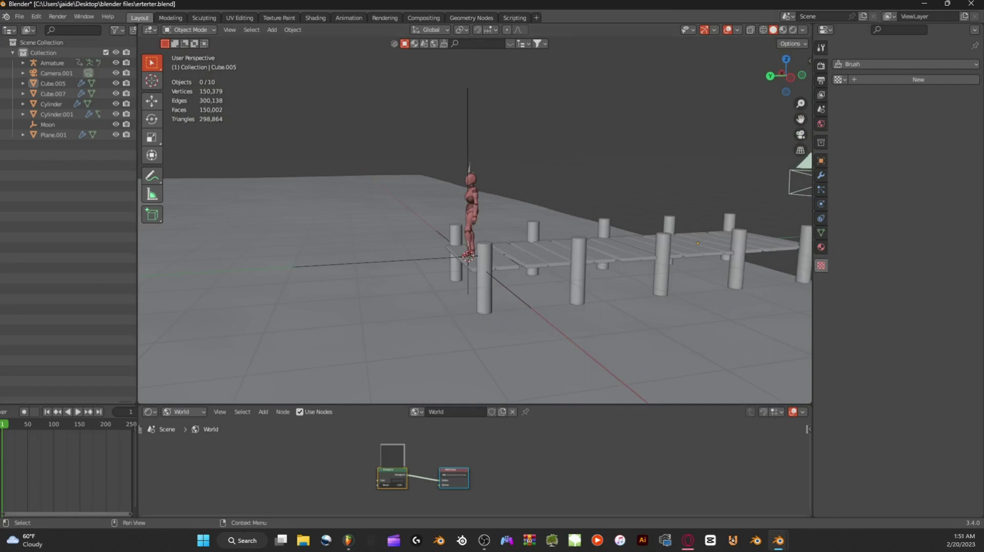
pyautogui.click(800, 135)
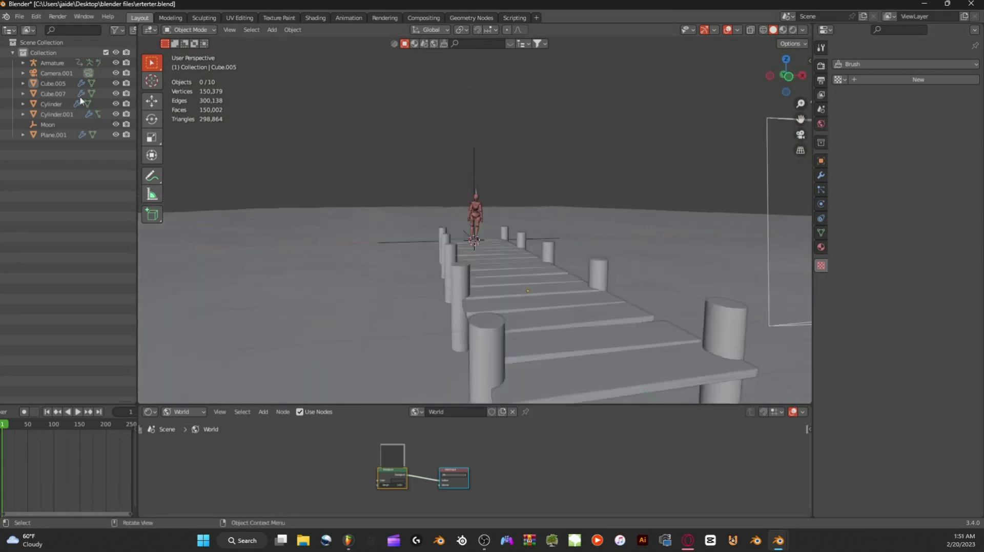
pyautogui.hotkey('ctrl', 'v')
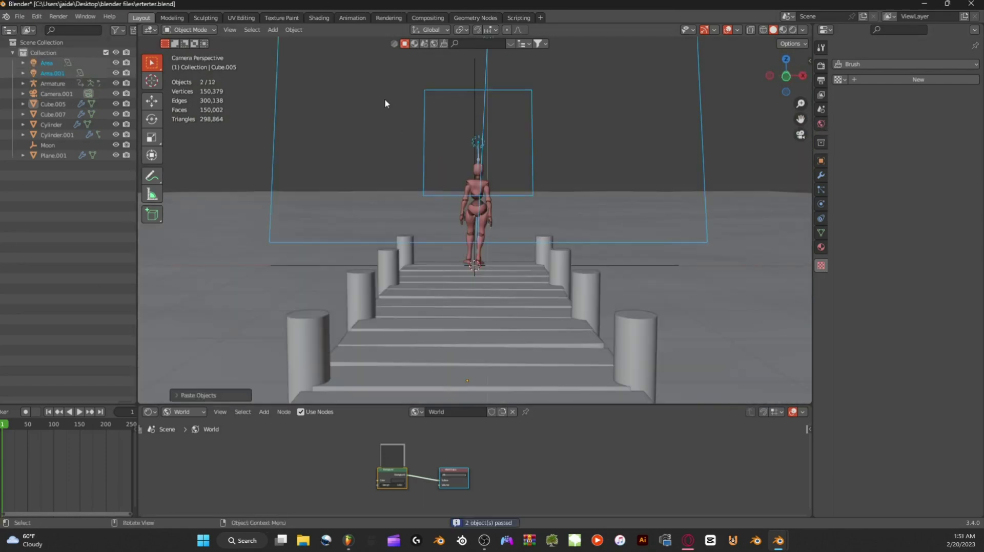
pyautogui.moveTo(393, 115); pyautogui.dragTo(469, 143, button='middle')
pyautogui.click(339, 202)
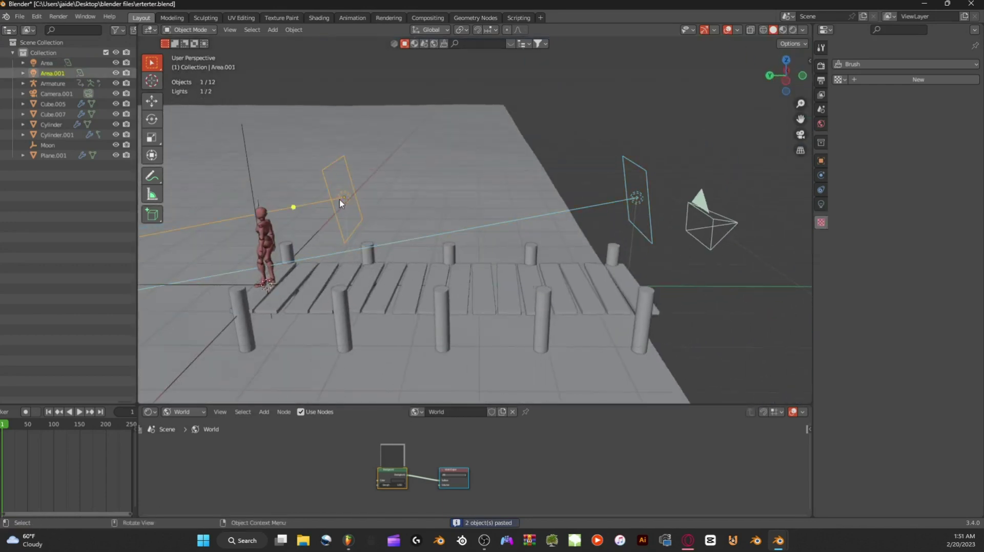
# Step: Check the light settings of the area light near the figure and of the one near the camera
pyautogui.keyDown('shift'); pyautogui.moveTo(340, 204); pyautogui.dragTo(459, 185, button='middle'); pyautogui.keyUp('shift')
pyautogui.scroll(4, 543, 159)
pyautogui.keyDown('shift'); pyautogui.moveTo(550, 160); pyautogui.dragTo(460, 166, button='middle'); pyautogui.keyUp('shift')
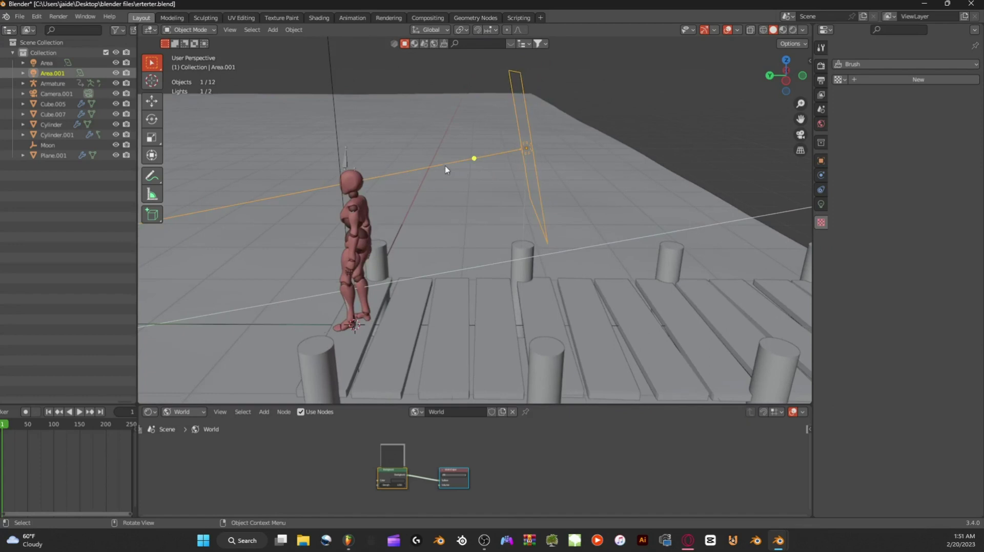
pyautogui.click(820, 203)
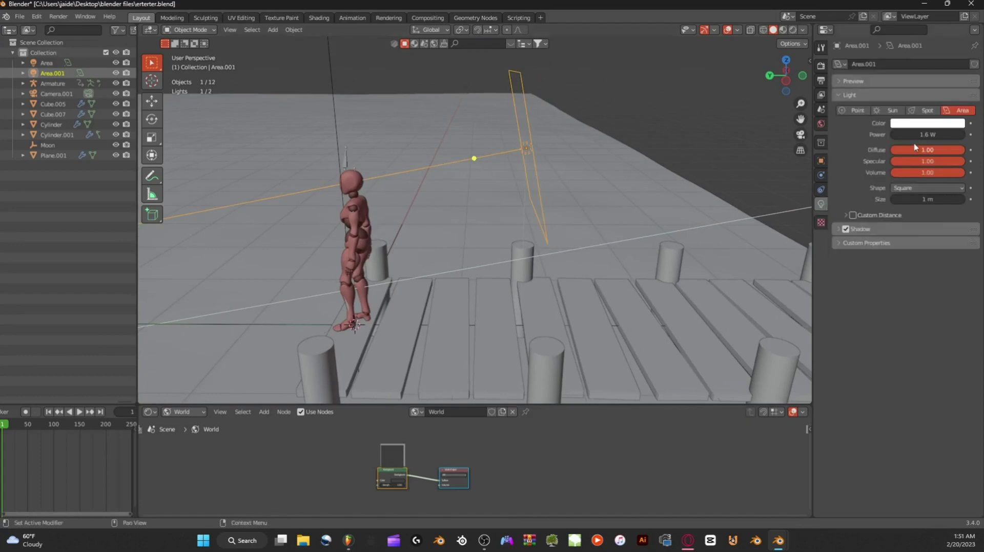
pyautogui.scroll(-4, 672, 160)
pyautogui.keyDown('shift'); pyautogui.moveTo(656, 162); pyautogui.dragTo(425, 182, button='middle'); pyautogui.keyUp('shift')
pyautogui.click(605, 183)
pyautogui.scroll(2, 606, 182)
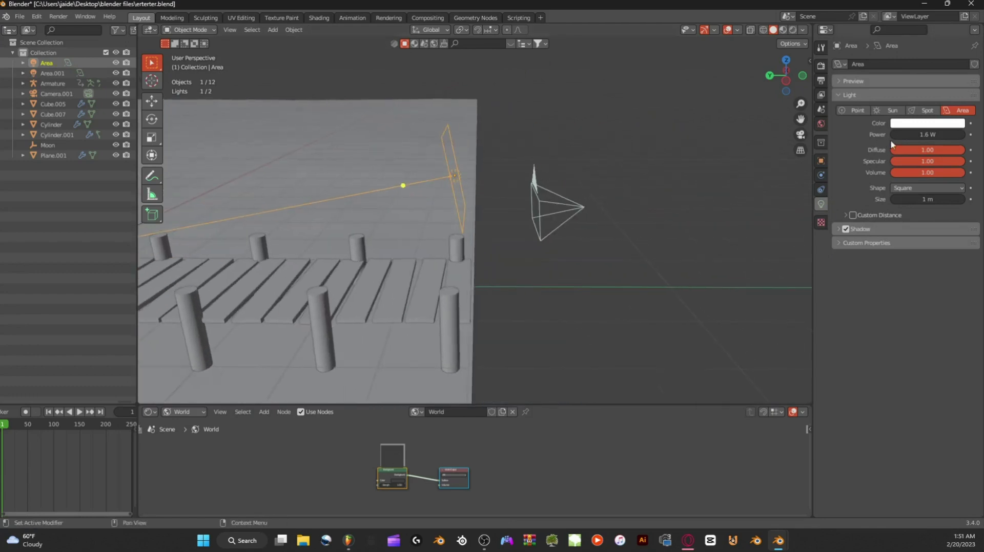
pyautogui.scroll(-4, 653, 168)
pyautogui.keyDown('shift'); pyautogui.moveTo(545, 172); pyautogui.dragTo(624, 183, button='middle'); pyautogui.keyUp('shift')
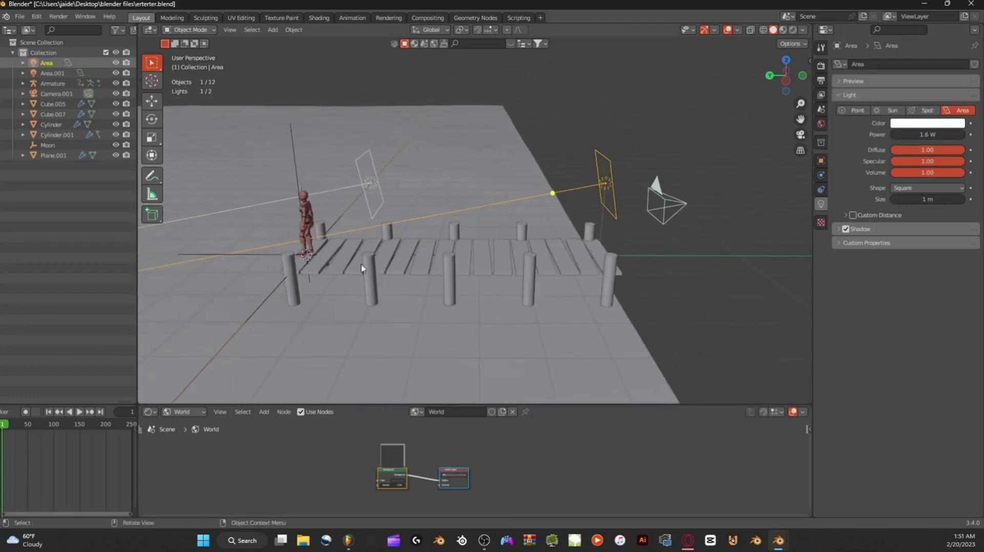
# Step: View the scene through the camera and examine how the figure, walkway and water plane are framed
pyautogui.click(800, 135)
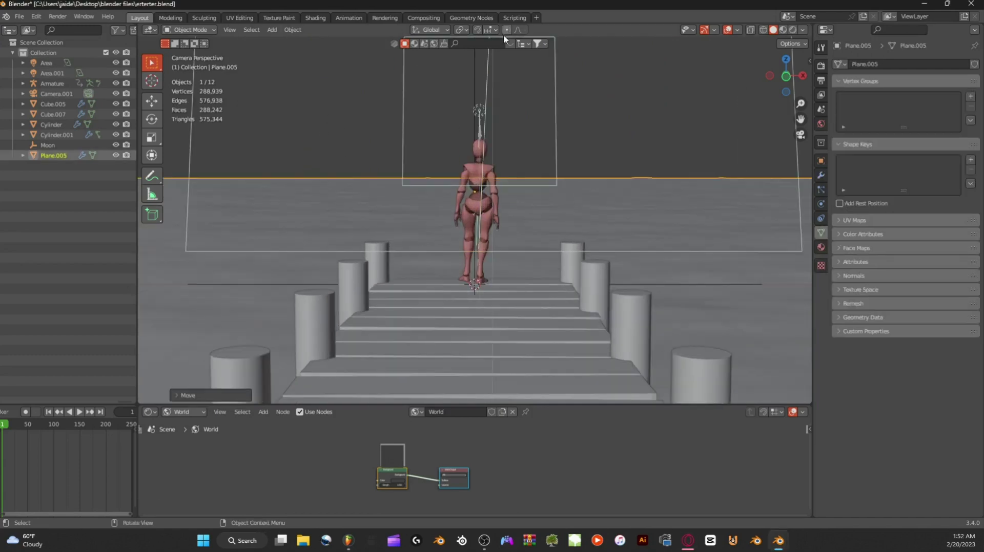
pyautogui.scroll(-3, 464, 154)
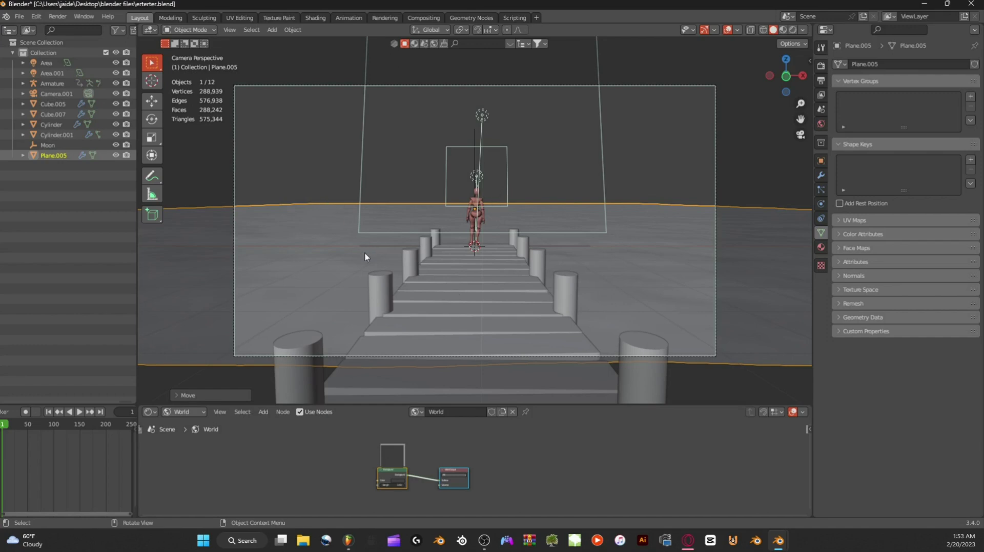
pyautogui.scroll(2, 467, 244)
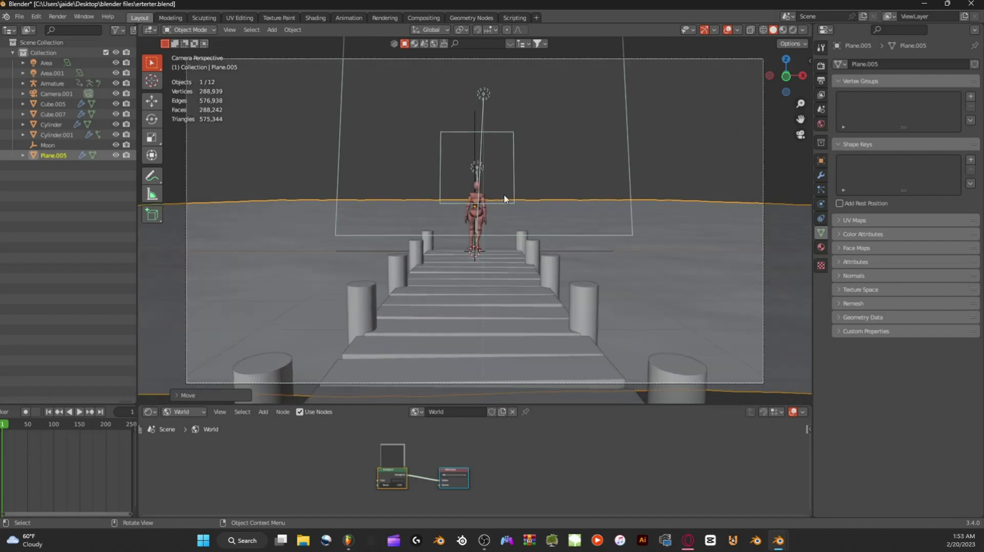
pyautogui.scroll(3, 505, 199)
pyautogui.scroll(-2, 462, 162)
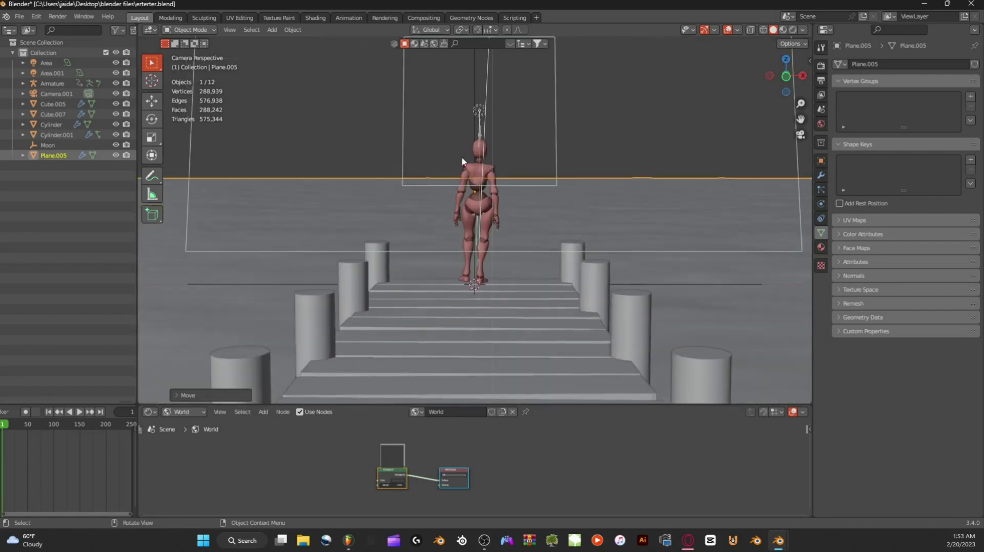
pyautogui.scroll(-2, 435, 141)
pyautogui.scroll(-2, 330, 187)
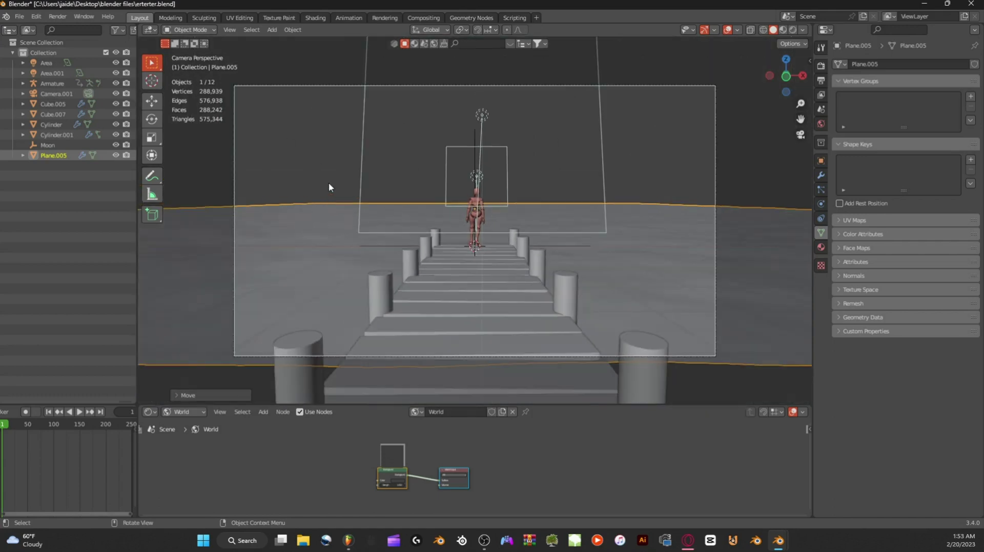
pyautogui.scroll(2, 392, 147)
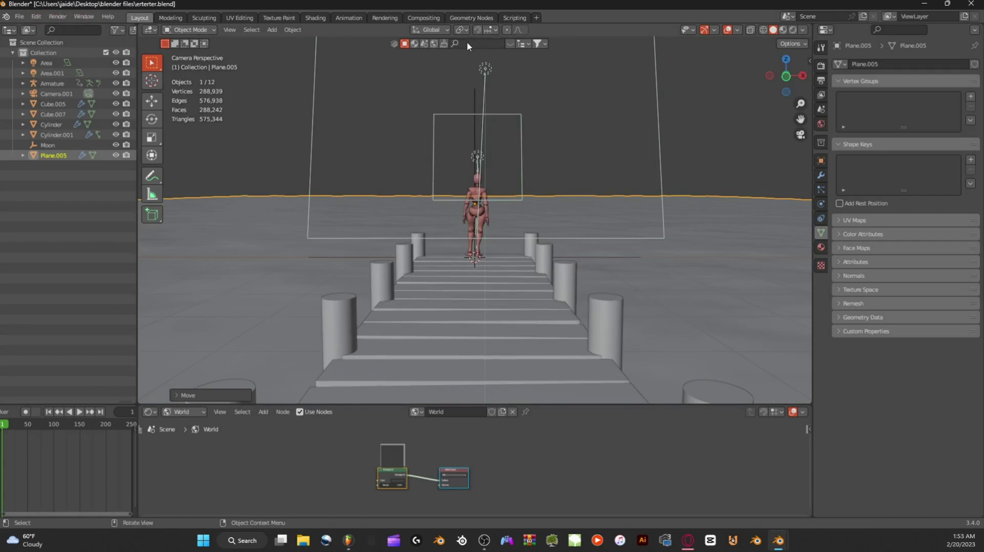
# Step: Show and hide the BlenderKit asset bar, then clear the selection
pyautogui.click(510, 44)
pyautogui.click(510, 43)
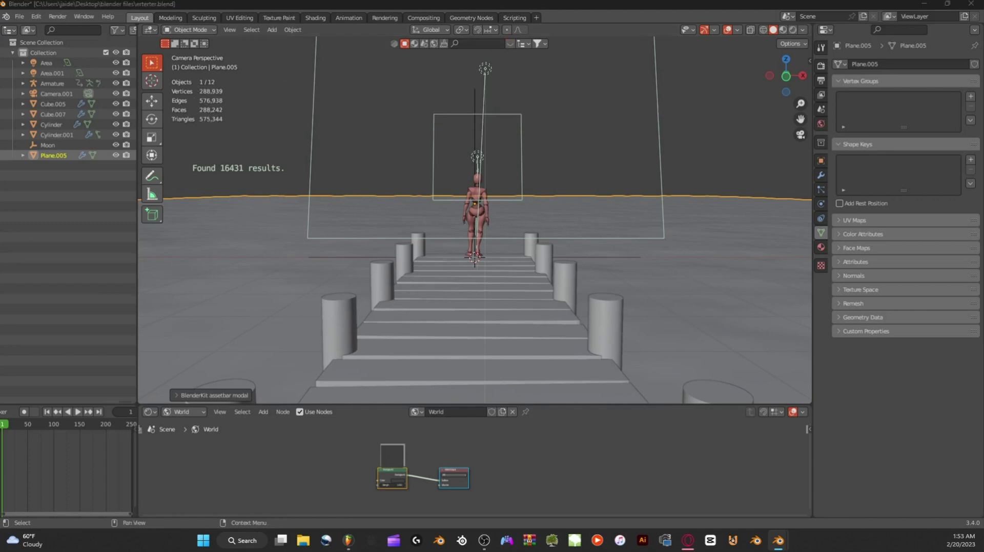
pyautogui.click(323, 158)
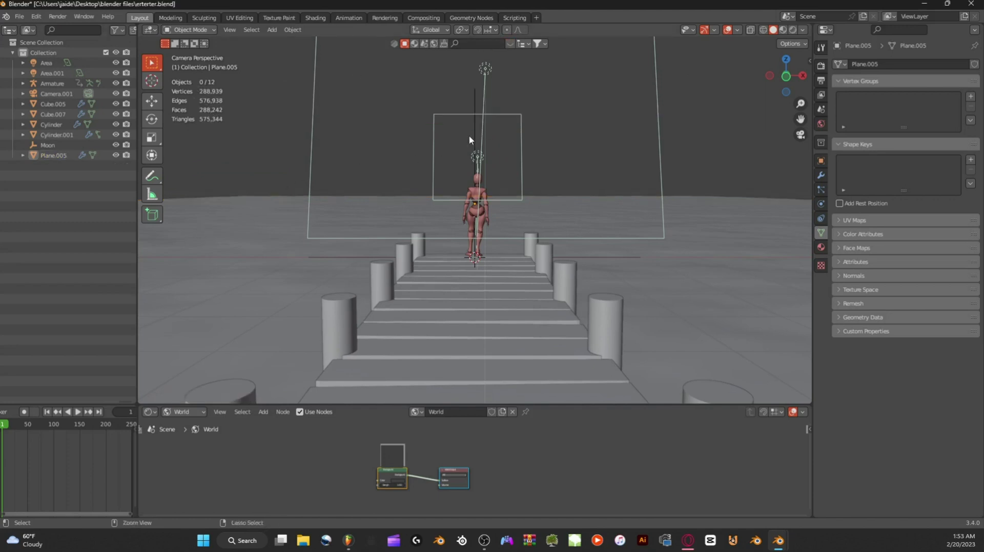
# Step: Paste the copied Mountain Lake landscape into the scene behind the walkway
pyautogui.hotkey('ctrl', 'v')
pyautogui.scroll(-2, 348, 134)
pyautogui.moveTo(348, 137); pyautogui.dragTo(365, 152, button='middle')
pyautogui.scroll(-5, 409, 138)
pyautogui.scroll(-5, 410, 152)
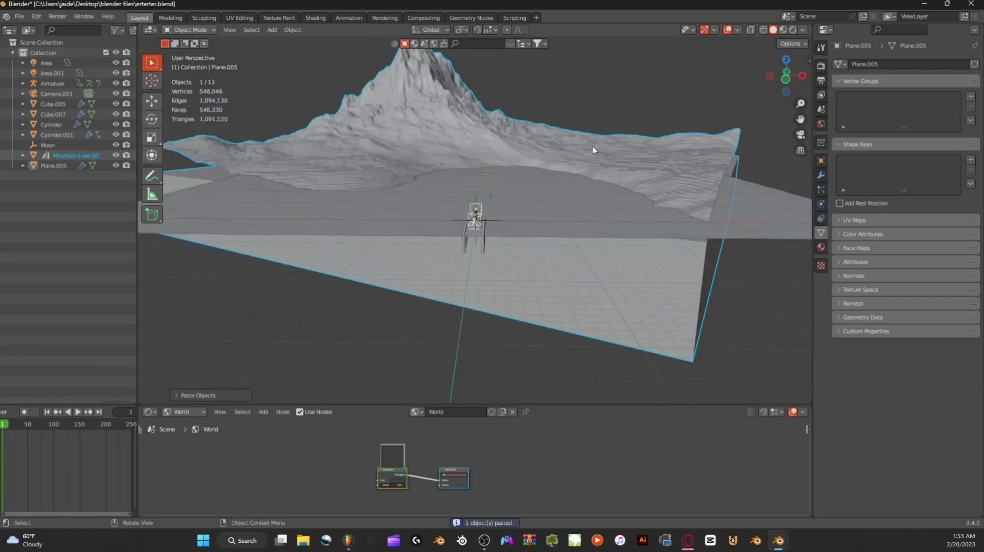
# Step: Return to the camera view and select the mountain landscape behind the figure
pyautogui.click(799, 135)
pyautogui.scroll(3, 470, 134)
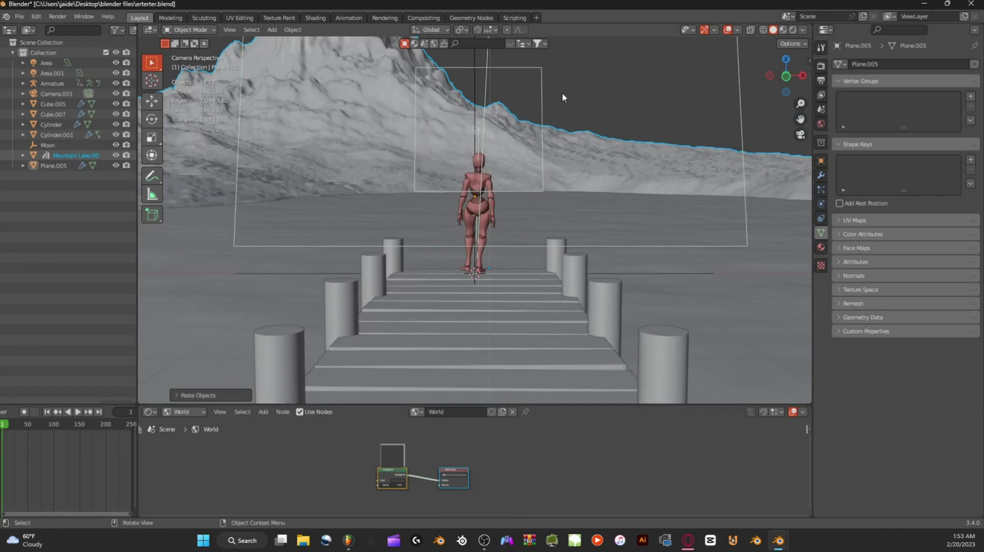
pyautogui.scroll(-2, 512, 128)
pyautogui.click(407, 153)
pyautogui.scroll(3, 417, 123)
pyautogui.scroll(-1, 418, 122)
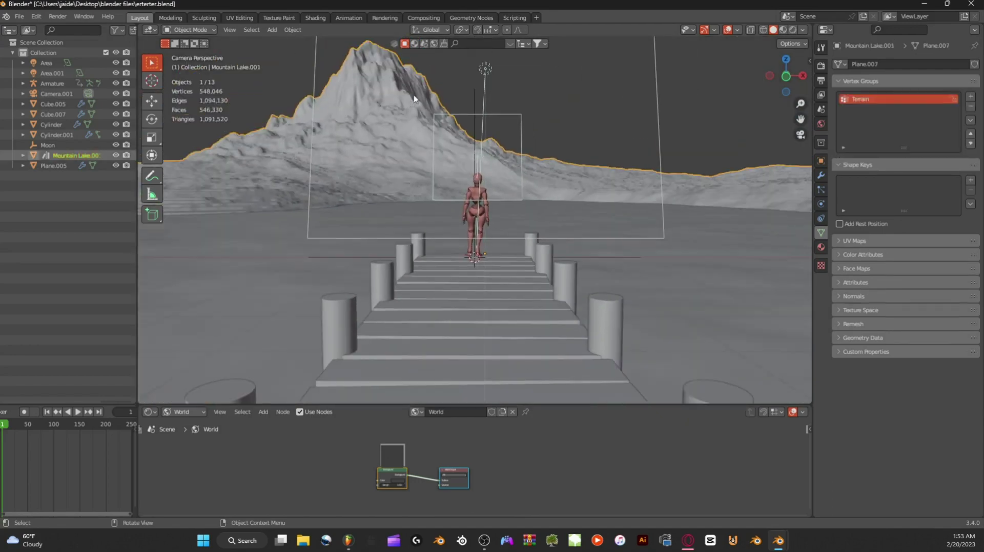
# Step: Search the add-ons in the preferences for "blende" to find BlenderKit, then close the preferences
pyautogui.click(36, 17)
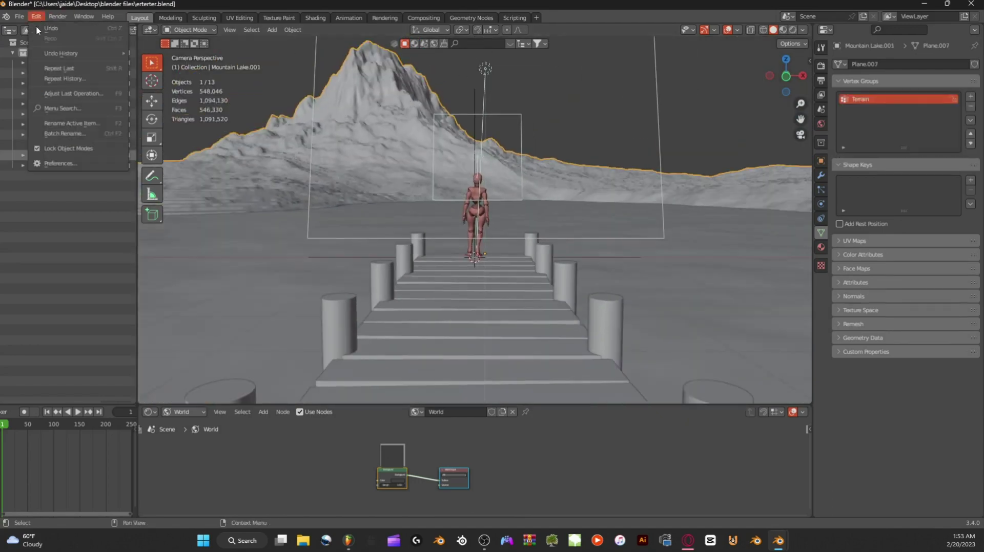
pyautogui.click(51, 160)
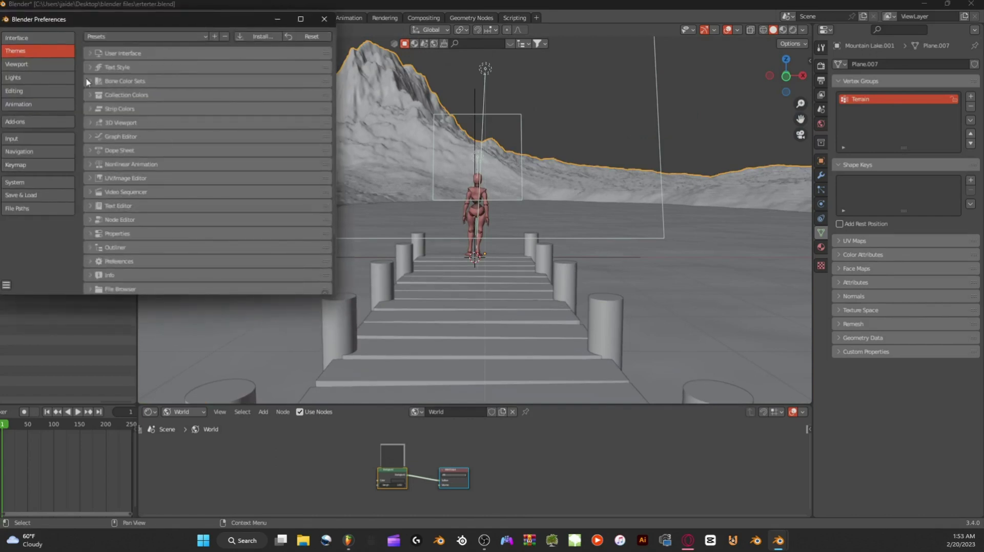
pyautogui.click(24, 122)
pyautogui.click(293, 50)
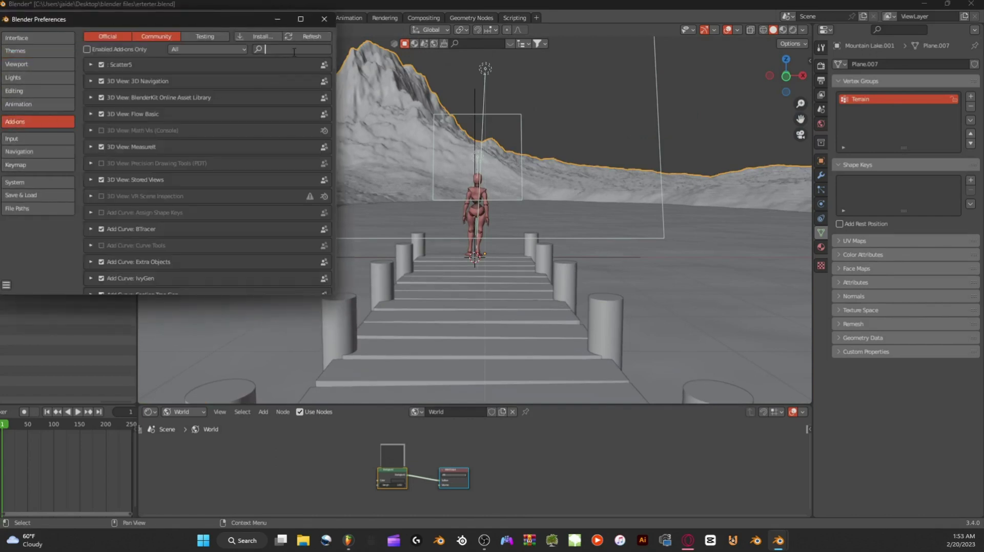
pyautogui.write('blende')
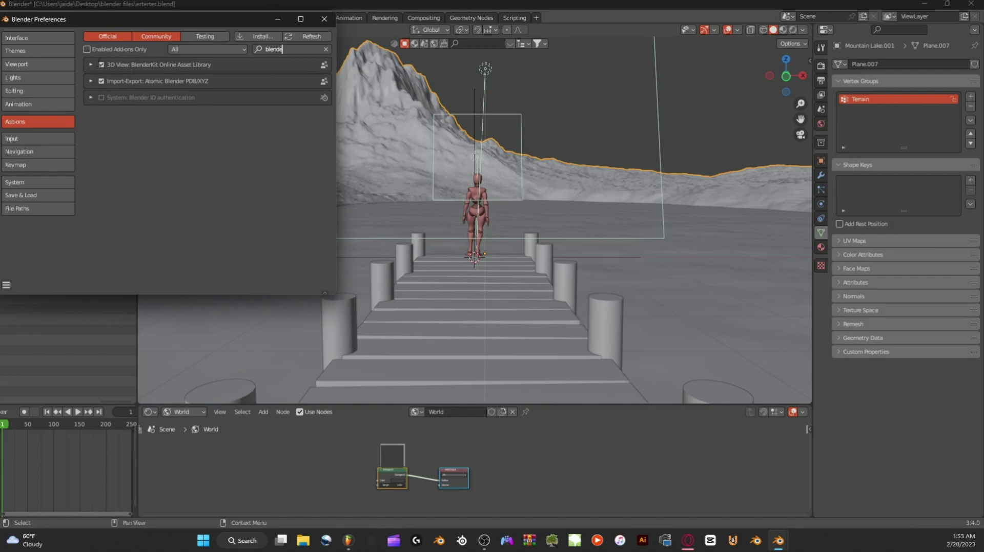
pyautogui.click(324, 19)
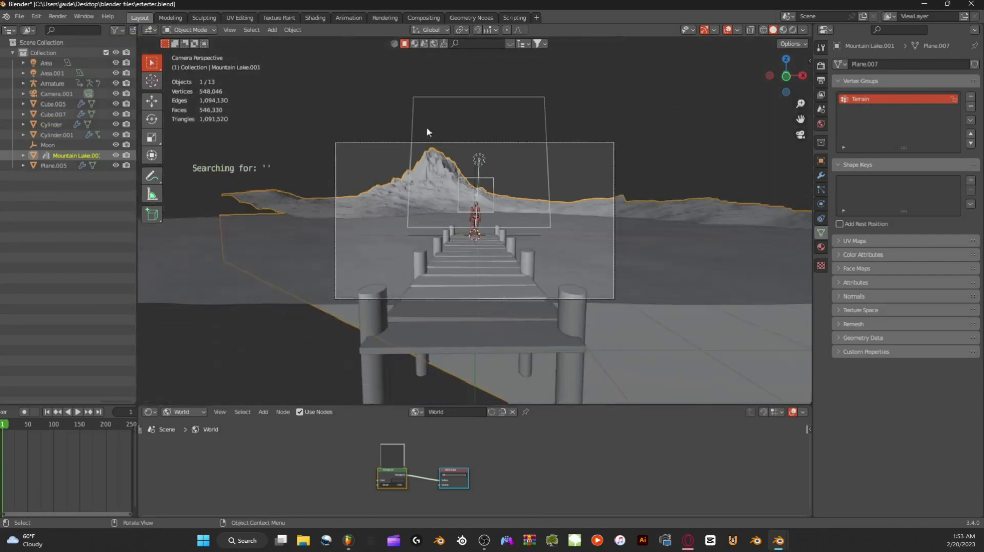
# Step: Examine the mountain landscape from outside the camera view
pyautogui.moveTo(446, 205)
pyautogui.mouseDown(button='middle')
pyautogui.moveTo(413, 193)
pyautogui.moveTo(428, 278)
pyautogui.moveTo(479, 386)
pyautogui.mouseUp(button='middle')
pyautogui.moveTo(424, 143)
pyautogui.keyDown('shift'); pyautogui.mouseDown(button='middle')
pyautogui.moveTo(467, 236)
pyautogui.moveTo(422, 198)
pyautogui.moveTo(455, 176)
pyautogui.mouseUp(button='middle'); pyautogui.keyUp('shift')
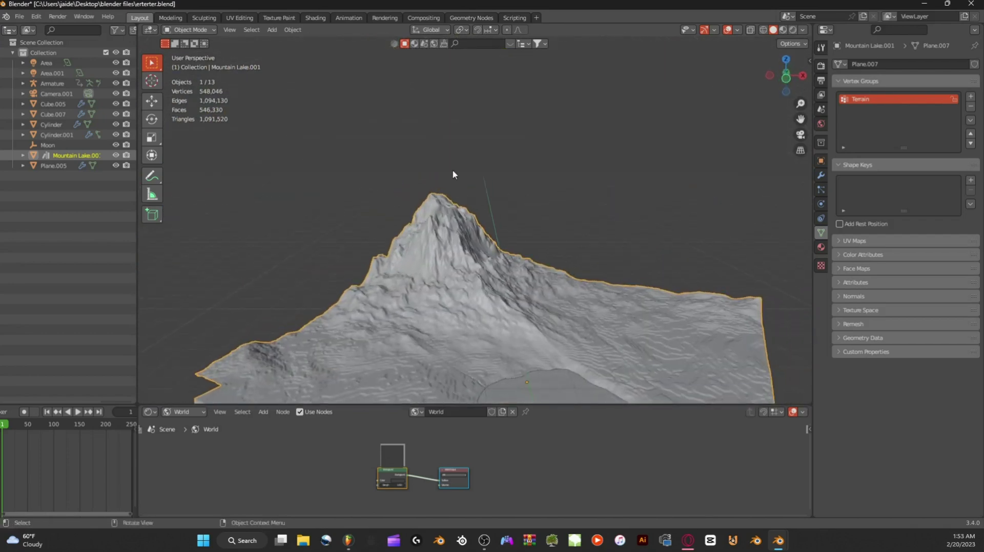
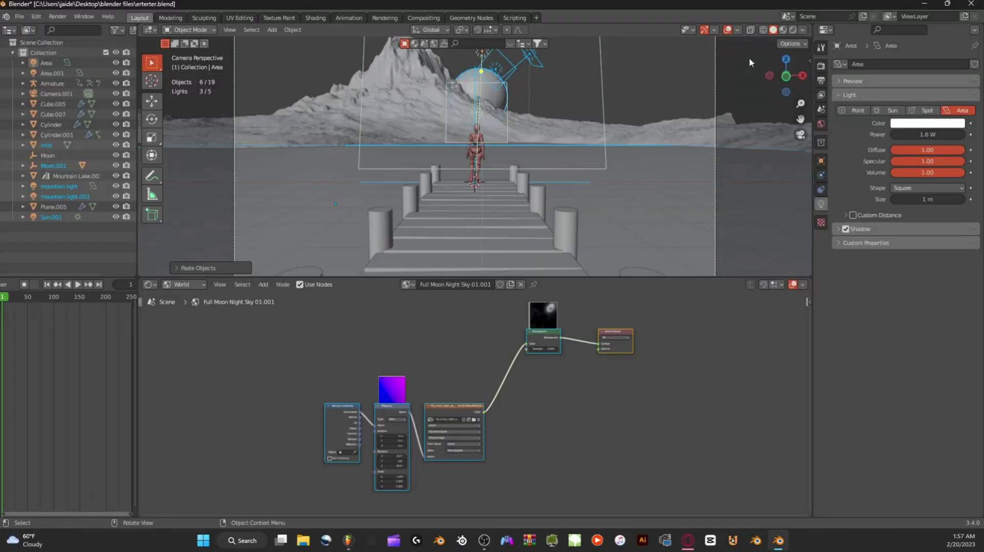
# Step: Select the moon sphere behind the mountain and switch the shader nodes from World to Object to show its material
pyautogui.moveTo(749, 63); pyautogui.dragTo(393, 204, button='middle')
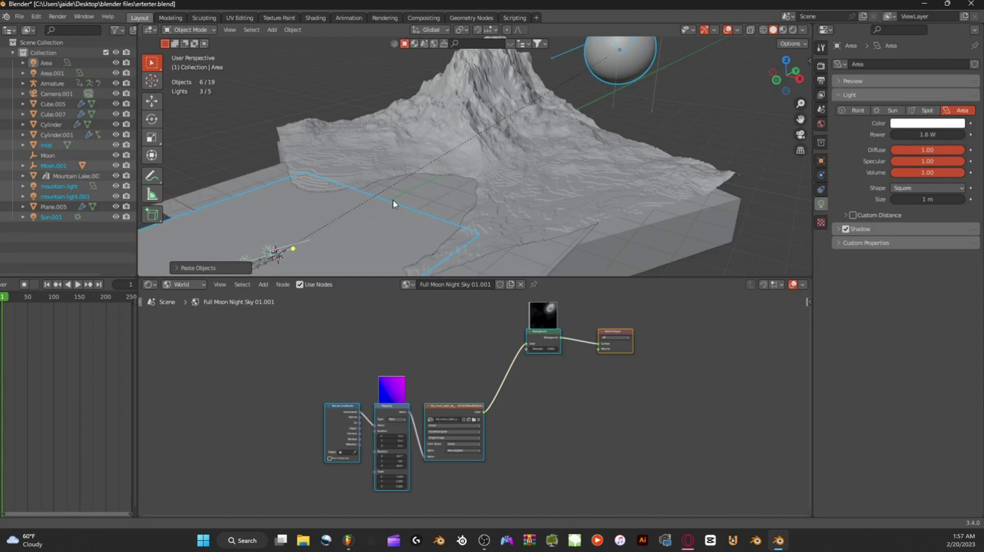
pyautogui.click(183, 284)
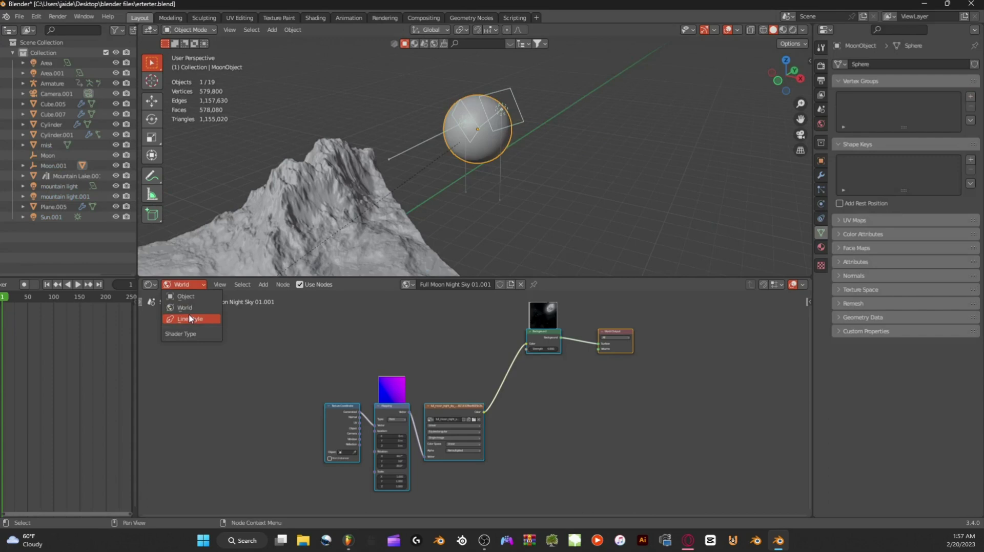
pyautogui.click(185, 296)
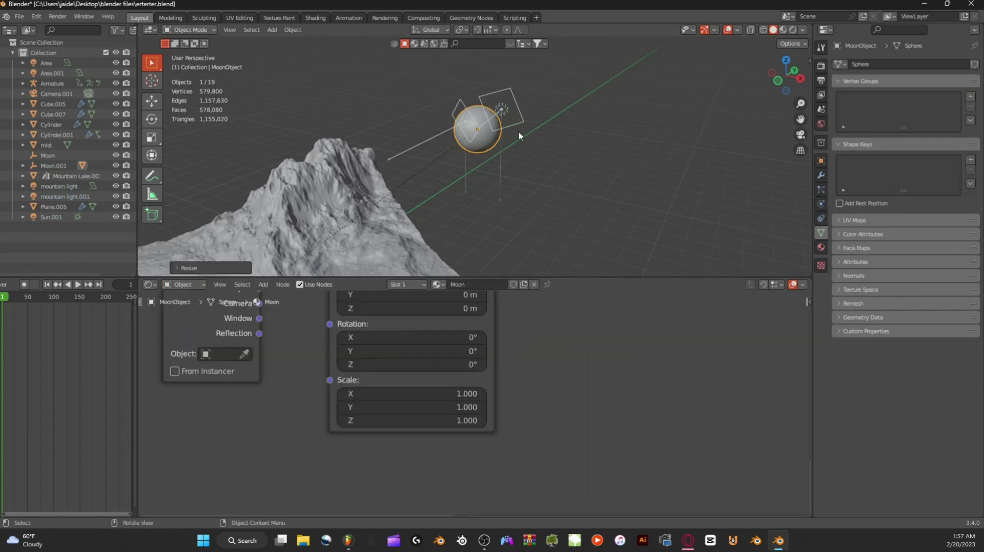
pyautogui.press('KP_0')
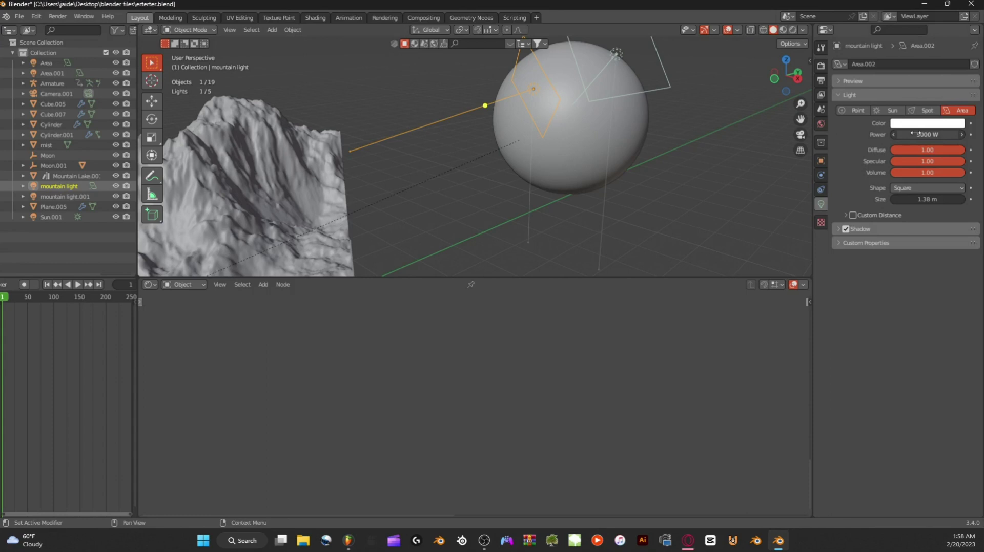
# Step: Check the light settings of the two mountain lights beside the moon, then return to the camera view
pyautogui.scroll(-3, 617, 128)
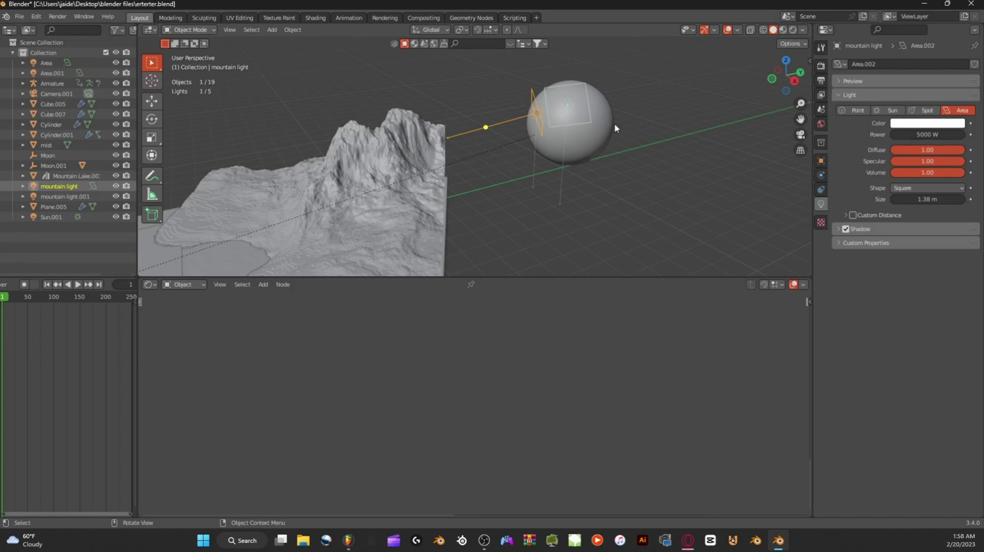
pyautogui.click(612, 128)
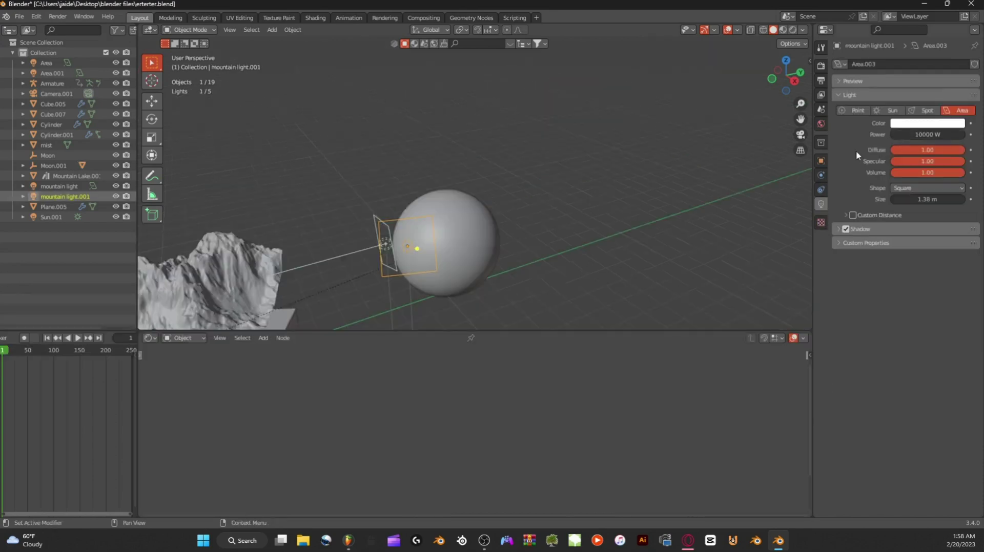
pyautogui.click(801, 136)
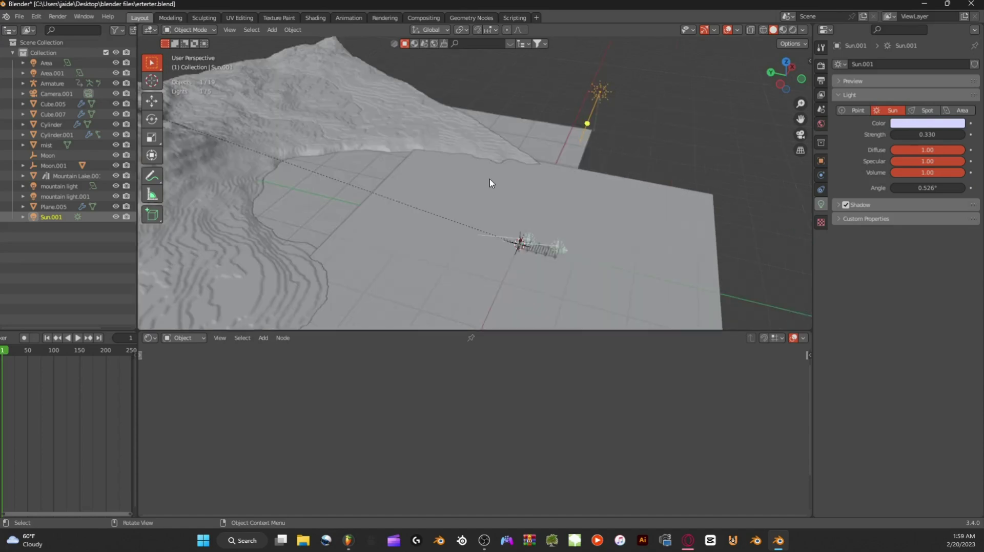
# Step: Select the mist plane, move it over the lake toward the mountain, and return to the camera view
pyautogui.click(491, 183)
pyautogui.moveTo(491, 183); pyautogui.dragTo(543, 219, button='middle')
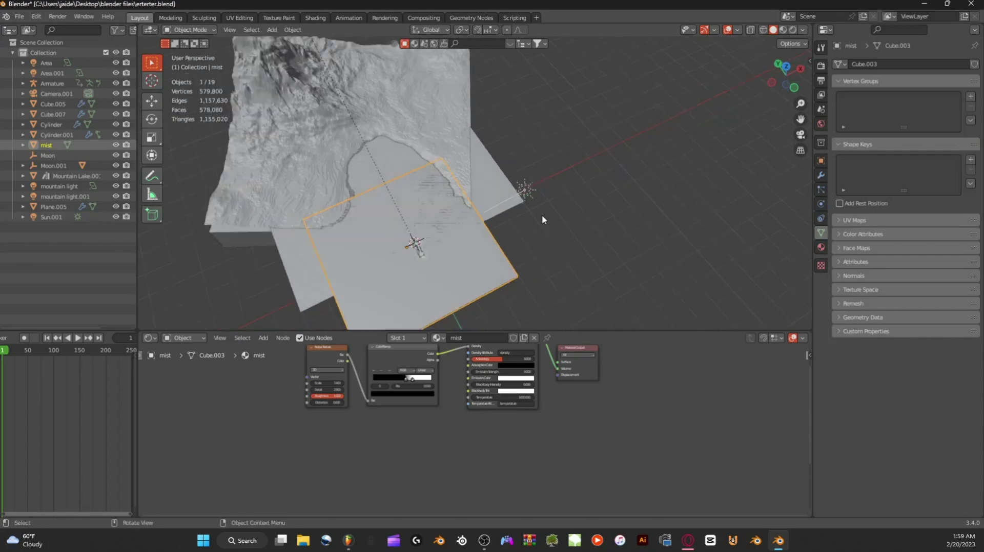
pyautogui.click(499, 184)
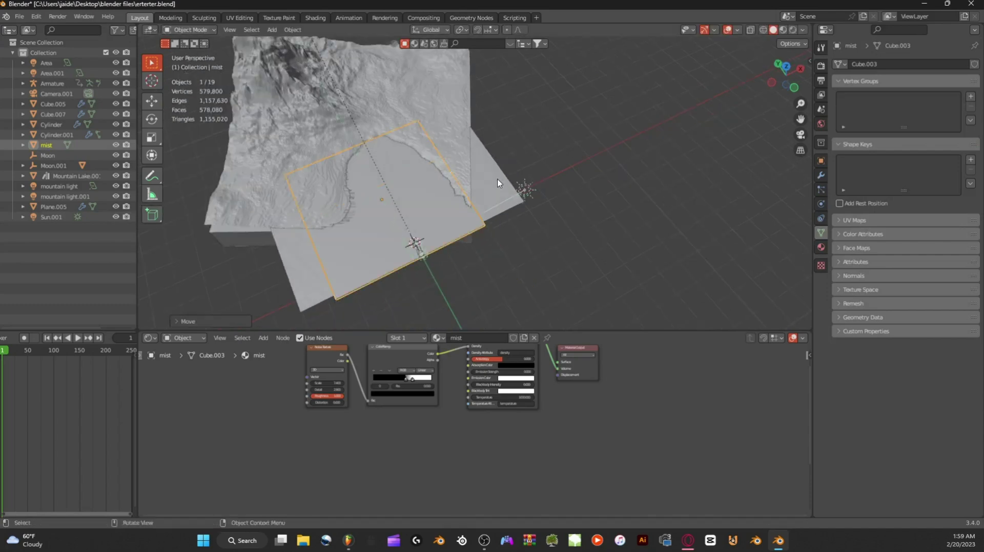
pyautogui.click(800, 134)
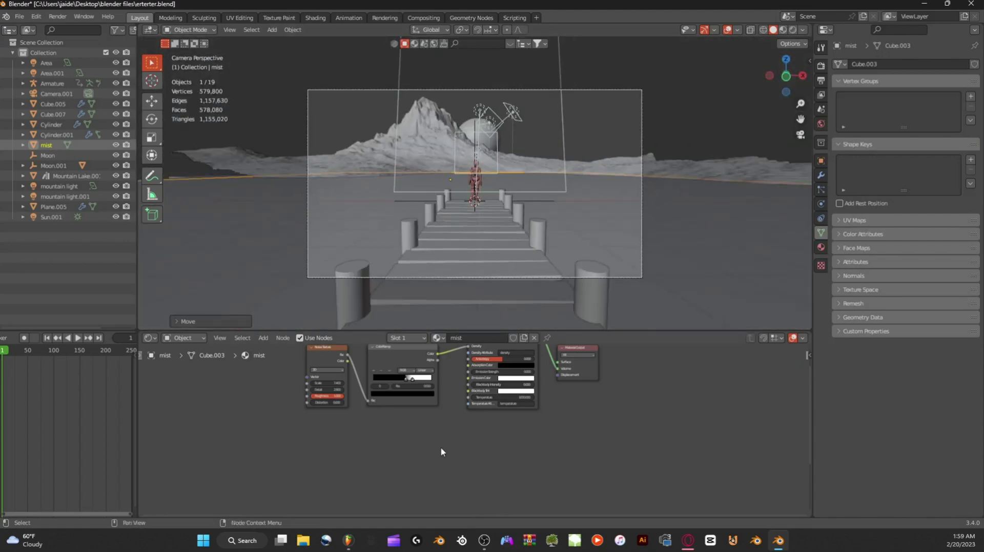
# Step: Enlarge the shader editor and examine the mist material's Noise Texture, ColorRamp, Principled Volume and Material Output nodes
pyautogui.scroll(-4, 443, 452)
pyautogui.moveTo(442, 452); pyautogui.dragTo(385, 514, button='middle')
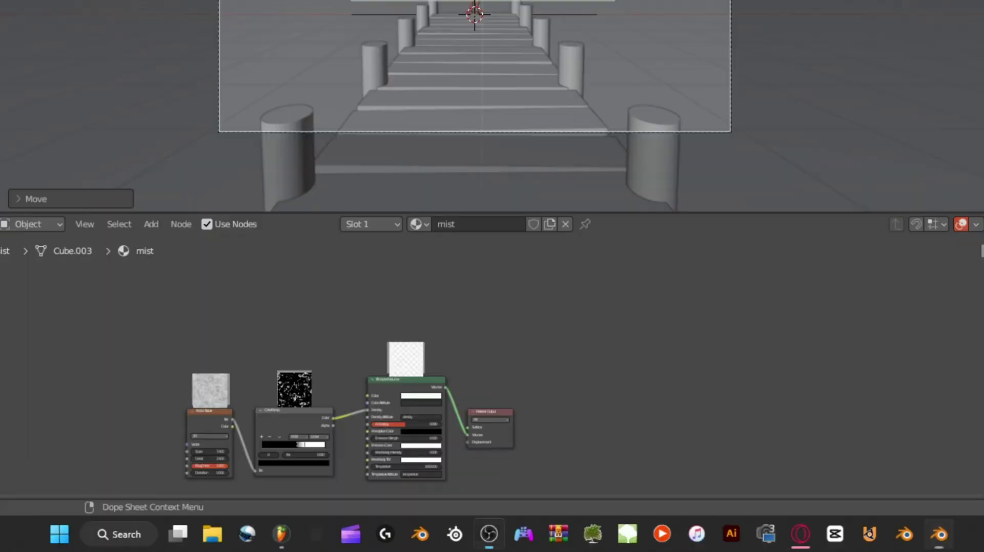
pyautogui.moveTo(323, 209); pyautogui.dragTo(314, 153)
pyautogui.moveTo(317, 32); pyautogui.dragTo(317, 2)
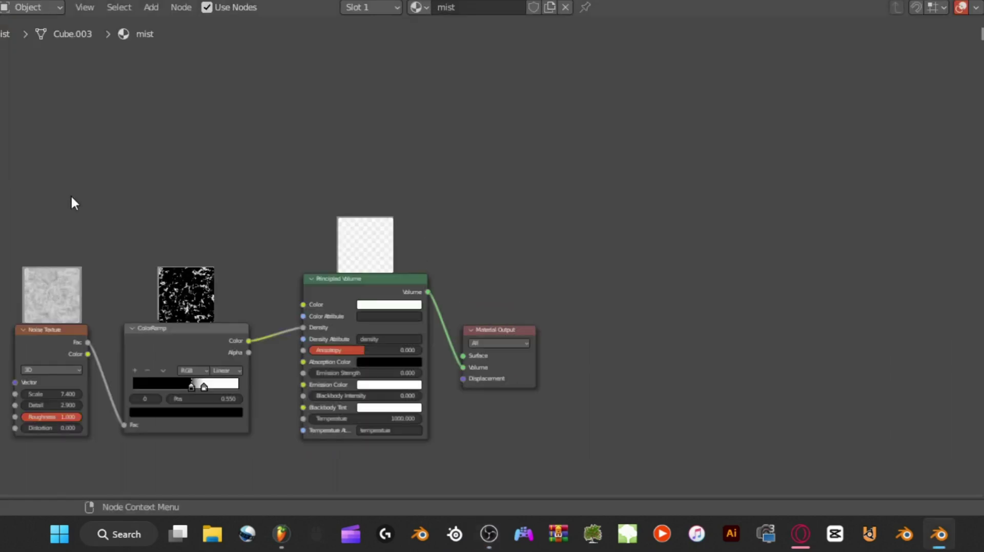
pyautogui.moveTo(101, 180); pyautogui.dragTo(261, 93, button='middle')
pyautogui.scroll(5, 221, 117)
pyautogui.moveTo(221, 118)
pyautogui.mouseDown(button='middle')
pyautogui.moveTo(338, 89)
pyautogui.moveTo(244, 88)
pyautogui.moveTo(228, 117)
pyautogui.mouseUp(button='middle')
pyautogui.scroll(1, 340, 93)
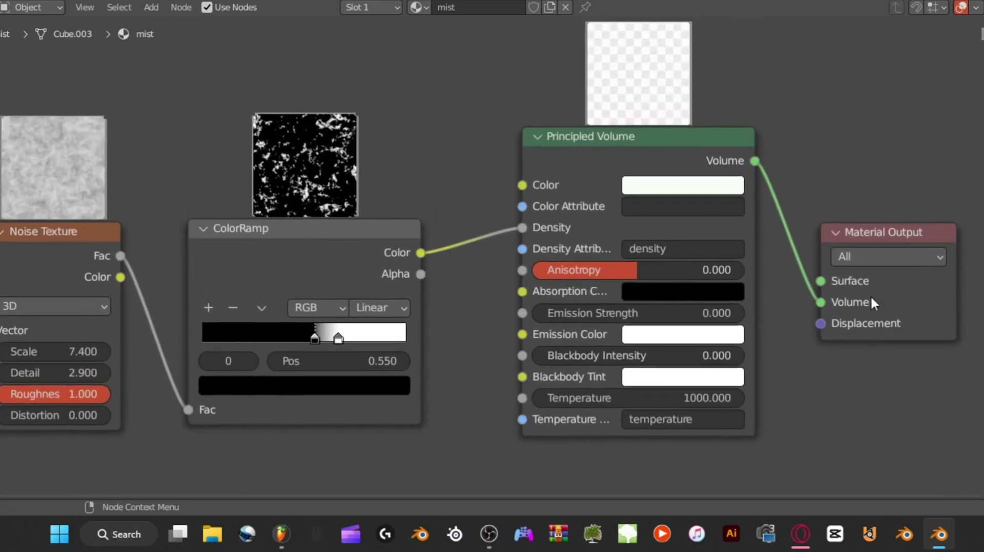
# Step: Move the mist material's Material Output node farther from the Principled Volume node and review the whole node chain
pyautogui.moveTo(875, 236); pyautogui.dragTo(914, 232)
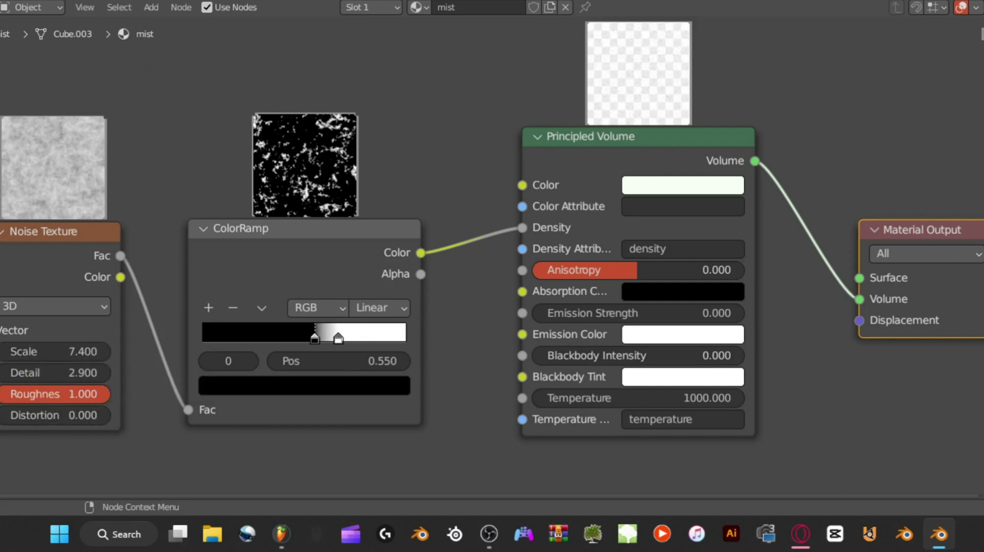
pyautogui.scroll(-7, 251, 163)
pyautogui.moveTo(302, 143); pyautogui.dragTo(209, 152, button='middle')
pyautogui.scroll(6, 256, 132)
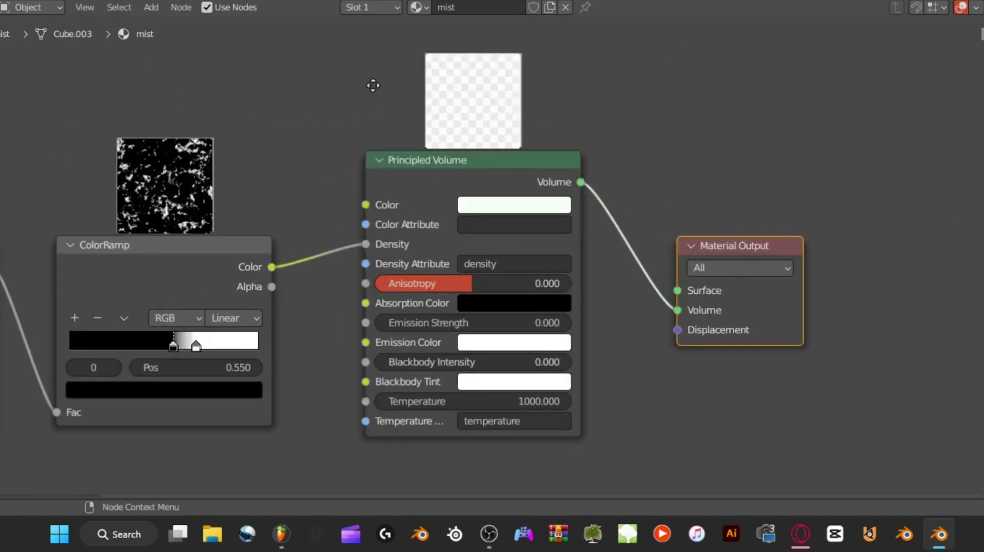
pyautogui.moveTo(374, 85); pyautogui.dragTo(192, 89, button='middle')
pyautogui.scroll(-3, 318, 109)
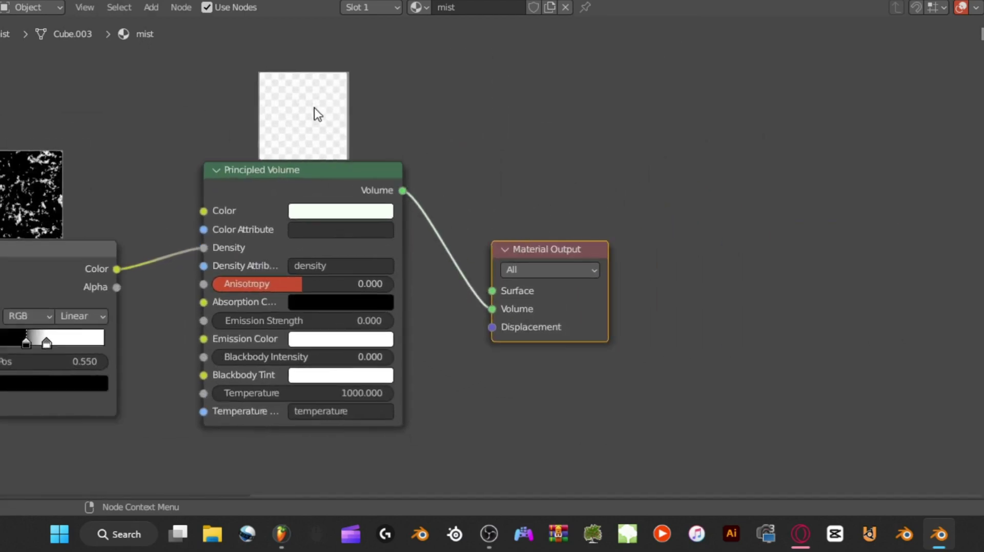
pyautogui.moveTo(154, 127); pyautogui.dragTo(297, 169, button='middle')
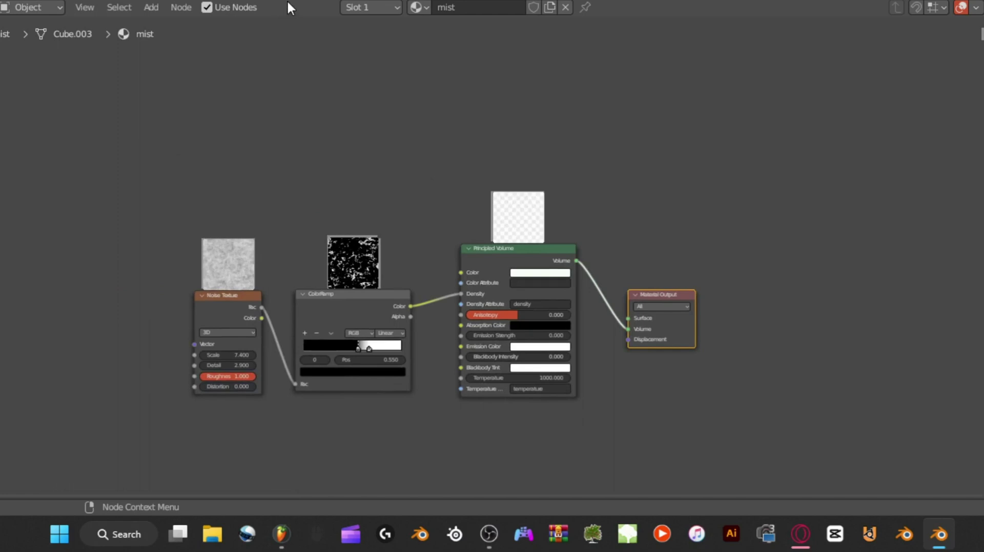
# Step: Shrink the shader editor to reveal the walkway and select its left and right rows of posts
pyautogui.moveTo(289, 2); pyautogui.dragTo(227, 293)
pyautogui.scroll(2, 475, 246)
pyautogui.scroll(1, 477, 231)
pyautogui.scroll(3, 221, 204)
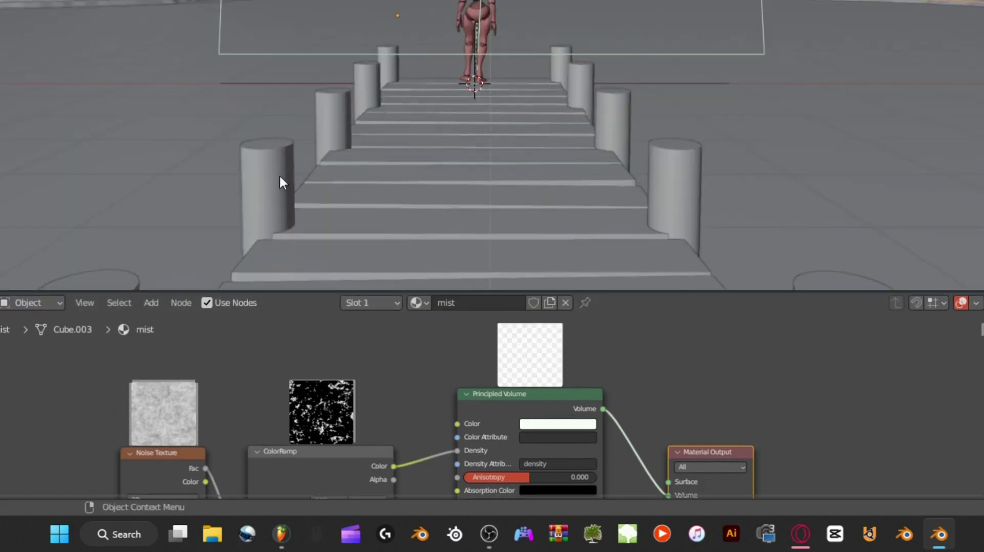
pyautogui.click(265, 179)
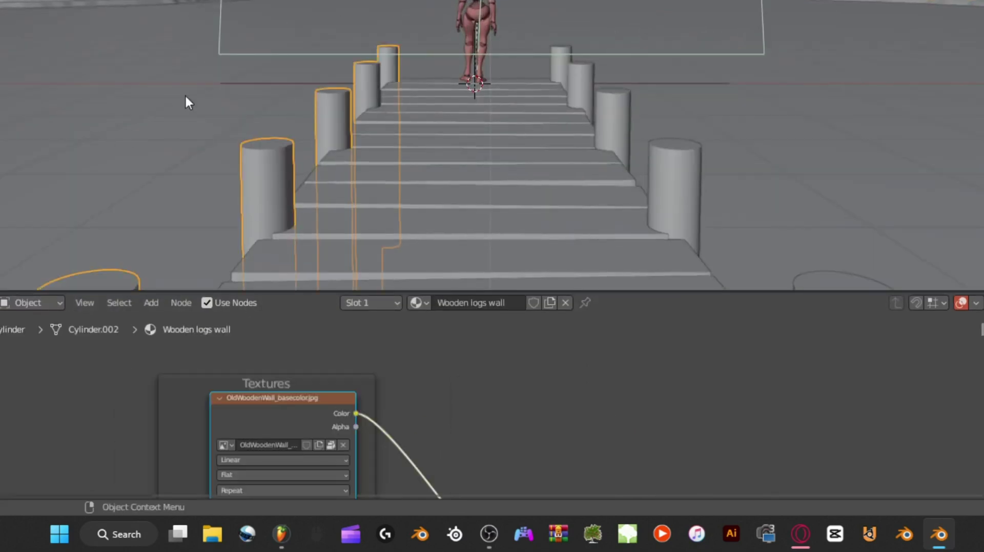
pyautogui.click(659, 181)
# Step: Enlarge the shader editor and examine the full node tree of the right posts' Wooden logs wall.001 material
pyautogui.scroll(-3, 435, 380)
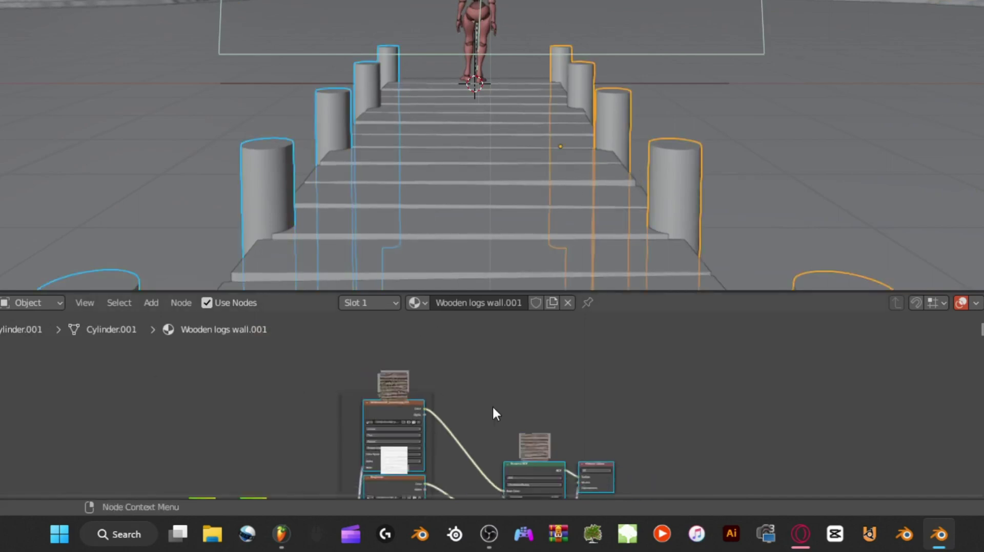
pyautogui.moveTo(492, 404); pyautogui.dragTo(469, 292, button='middle')
pyautogui.scroll(4, 453, 349)
pyautogui.scroll(-1, 447, 324)
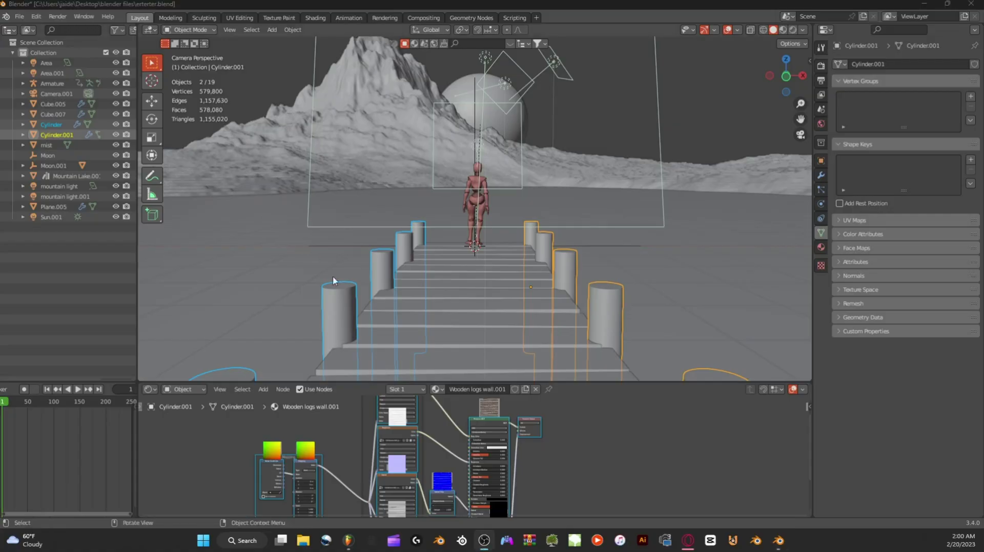
pyautogui.moveTo(345, 383); pyautogui.dragTo(358, 253)
pyautogui.press('Home')
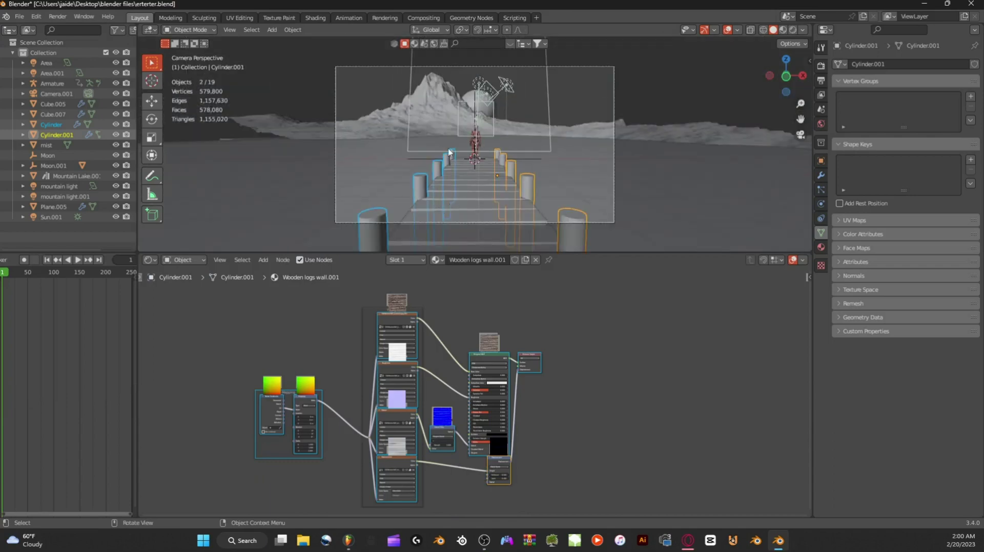
# Step: Select the near walkway planks and examine the Chocofur_Color_Correct node group inside their Wood material
pyautogui.click(447, 197)
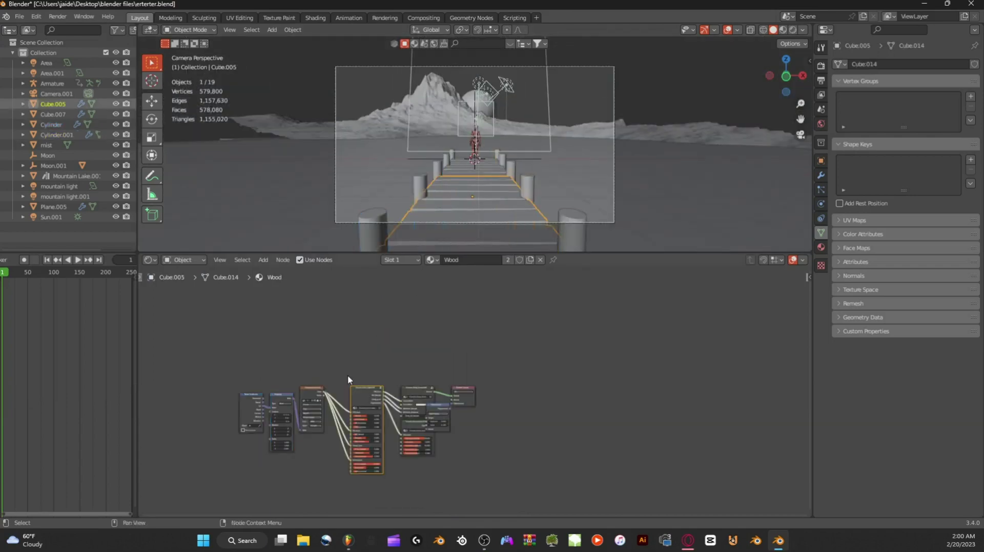
pyautogui.scroll(6, 348, 379)
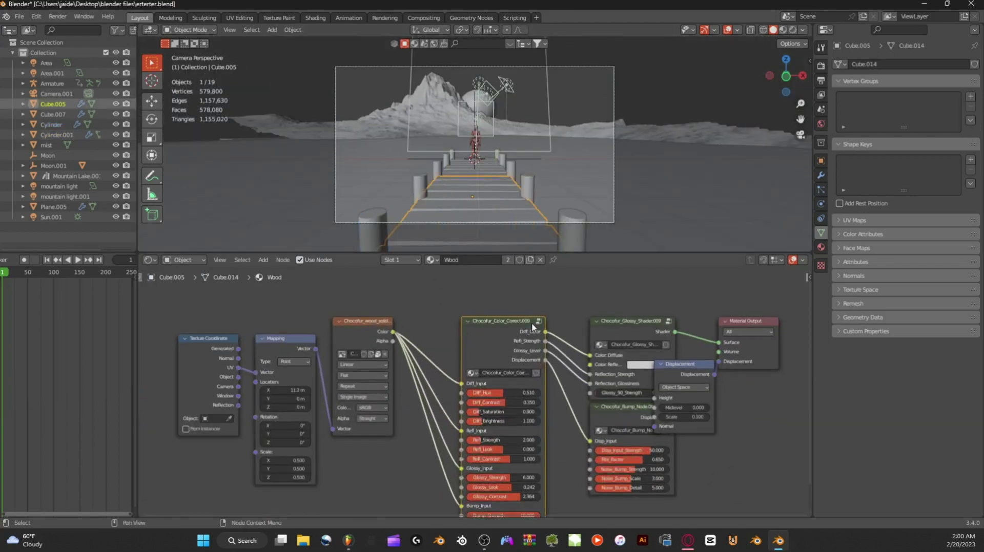
pyautogui.scroll(-2, 419, 310)
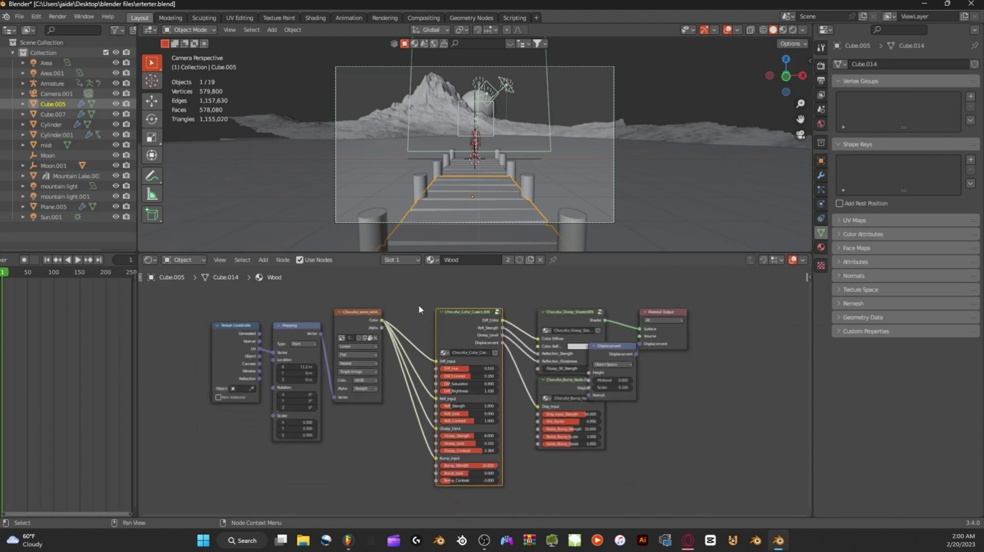
pyautogui.click(497, 313)
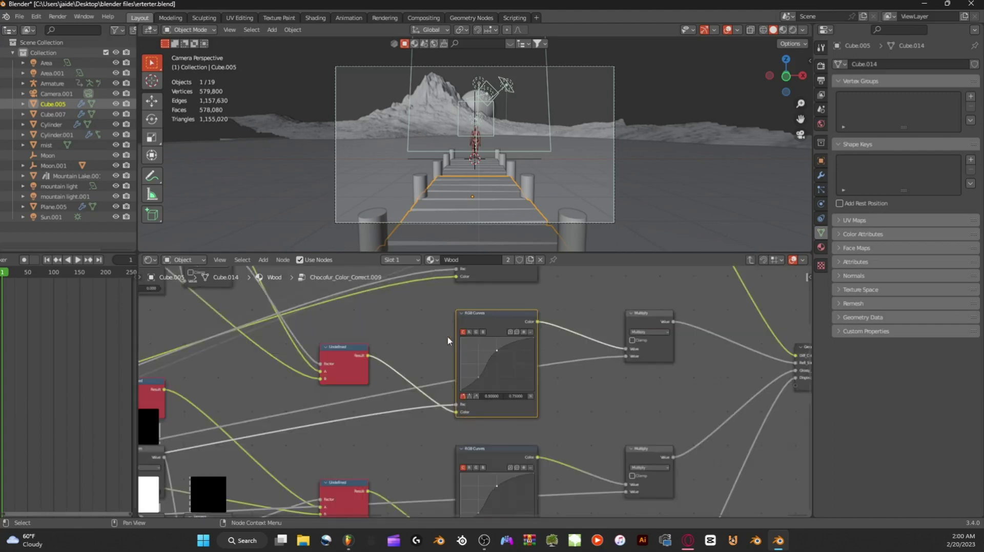
pyautogui.scroll(-4, 447, 341)
pyautogui.scroll(2, 441, 330)
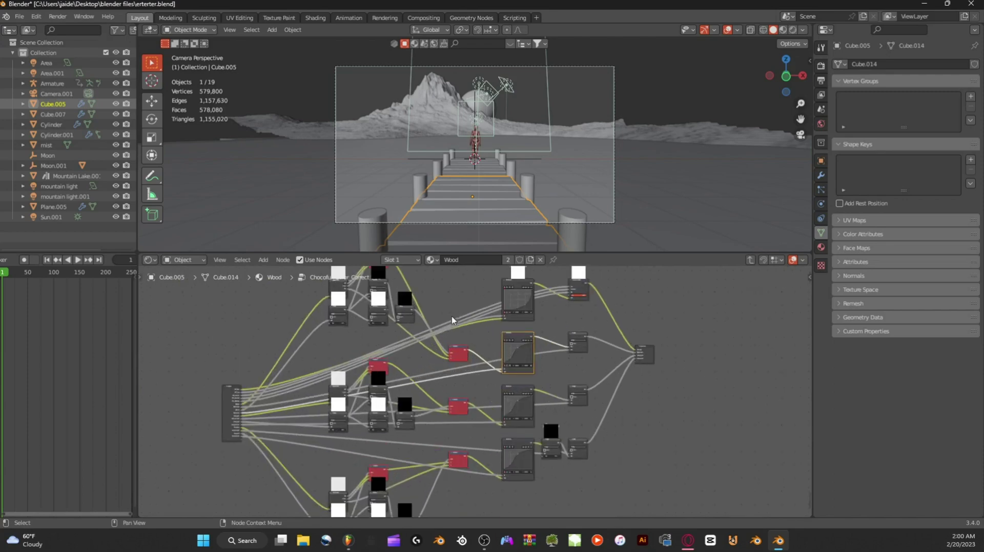
pyautogui.moveTo(429, 315); pyautogui.dragTo(405, 343, button='middle')
pyautogui.scroll(1, 404, 343)
pyautogui.scroll(-2, 404, 343)
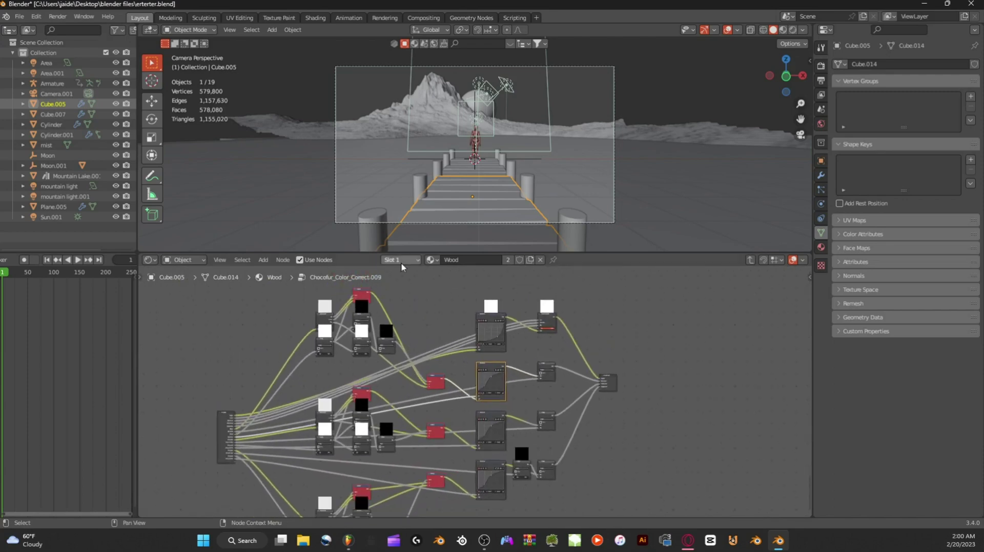
# Step: Select the far walkway planks and move the Wood material's Displacement node clear of the overlapping shader nodes
pyautogui.click(482, 178)
pyautogui.scroll(4, 483, 343)
pyautogui.scroll(2, 454, 330)
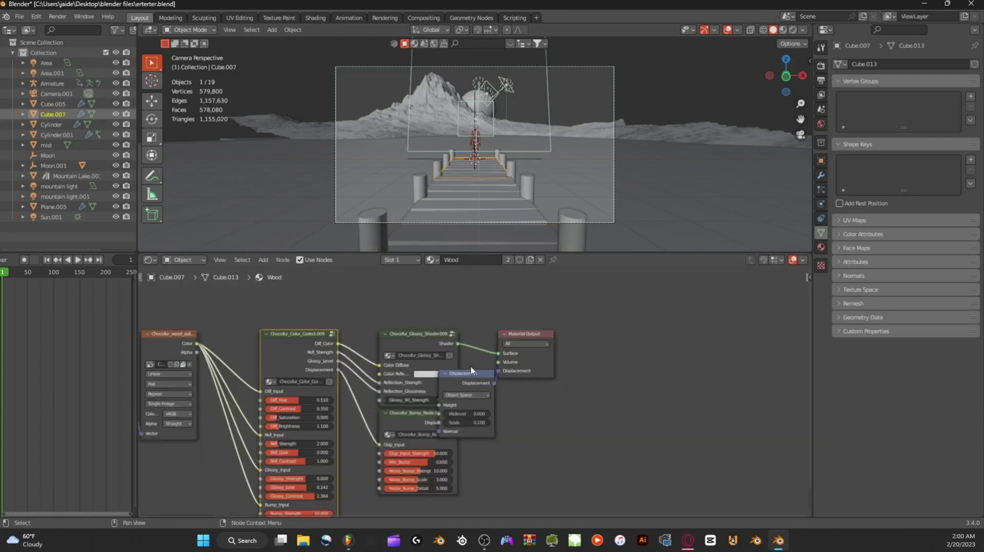
pyautogui.moveTo(478, 378); pyautogui.dragTo(520, 381)
# Step: Examine the nodes inside the Chocofur_Glossy_Shader group, then select the left posts to show their Wooden logs wall material
pyautogui.click(453, 333)
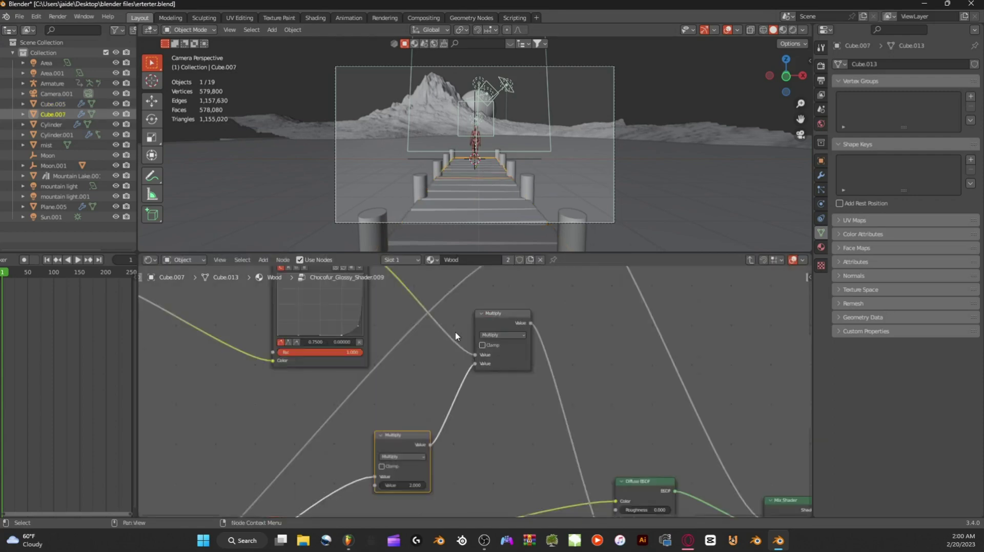
pyautogui.press('Home')
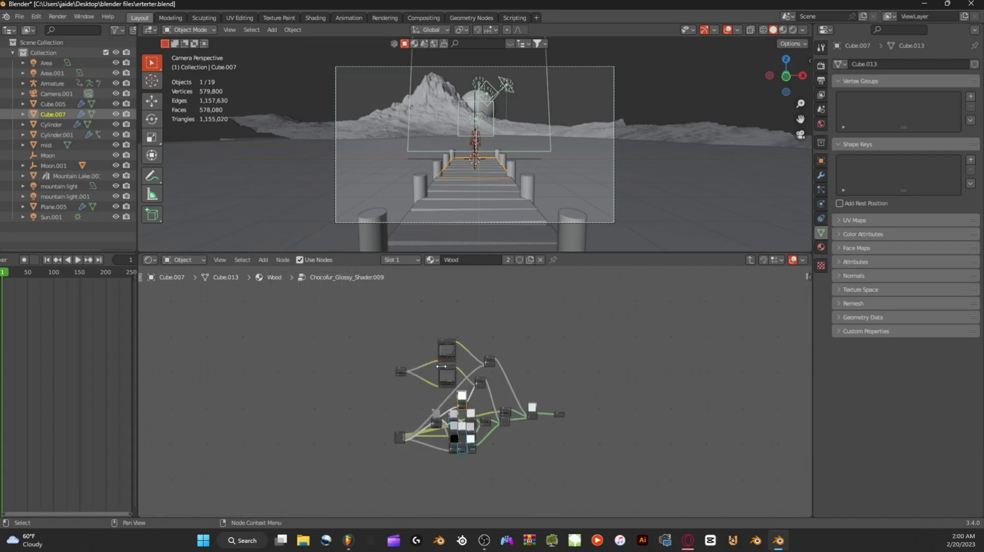
pyautogui.scroll(2, 356, 309)
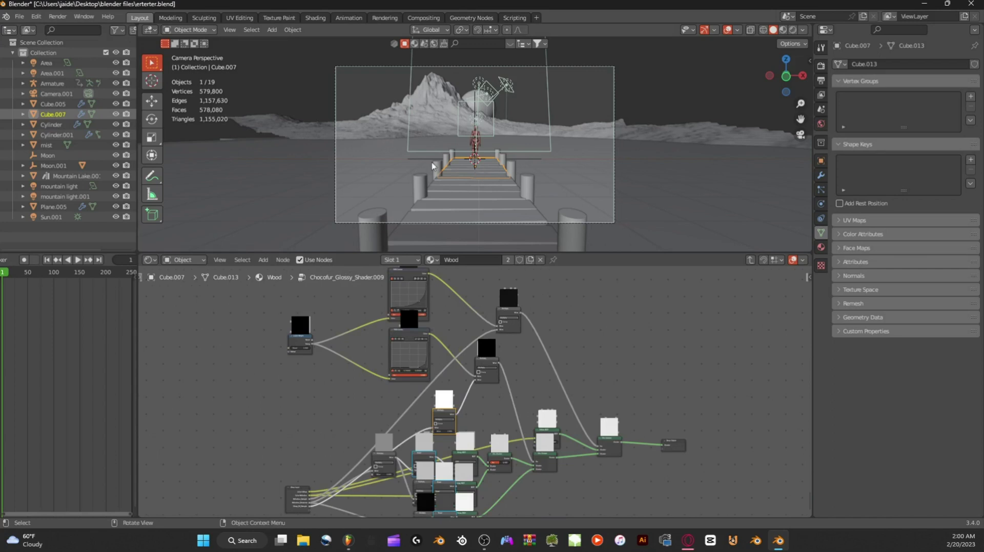
pyautogui.click(424, 181)
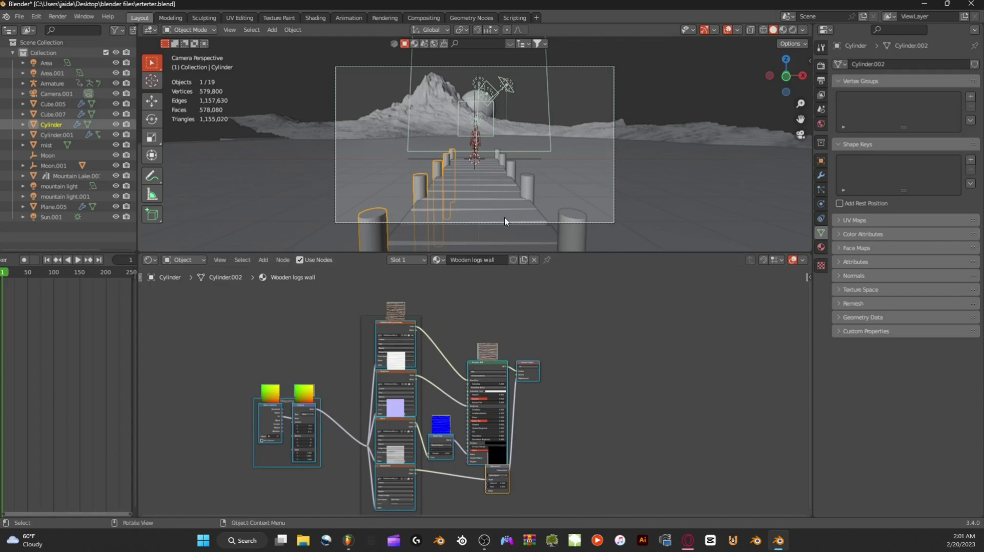
# Step: Select the near walkway planks, search the asset library's materials for "wood", browse the results and close them
pyautogui.click(493, 195)
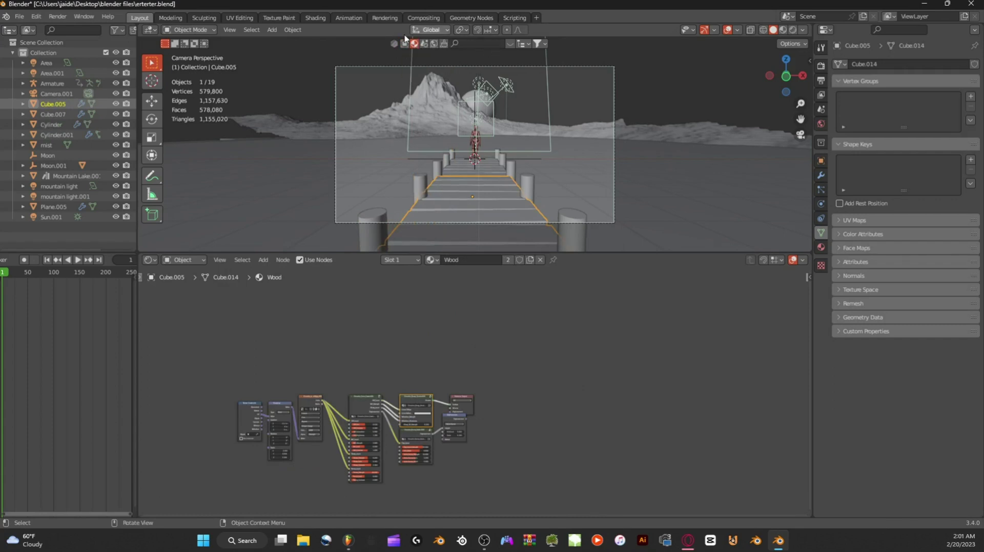
pyautogui.click(509, 44)
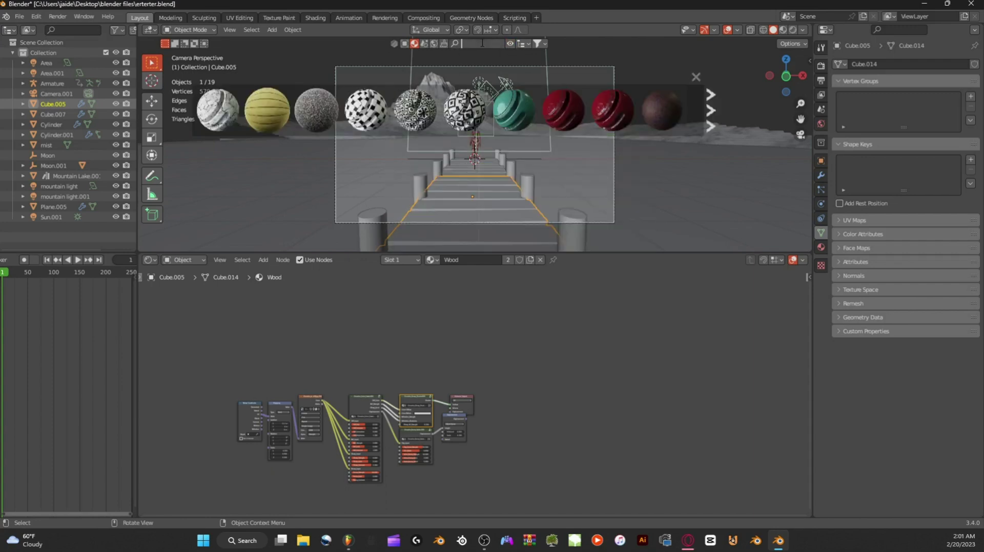
pyautogui.write('wood')
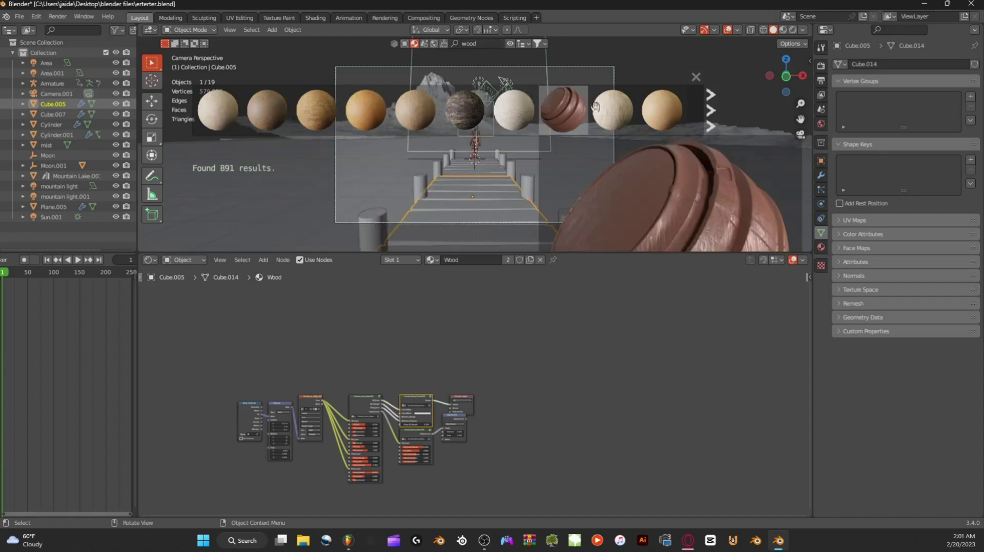
pyautogui.click(710, 110)
pyautogui.click(512, 43)
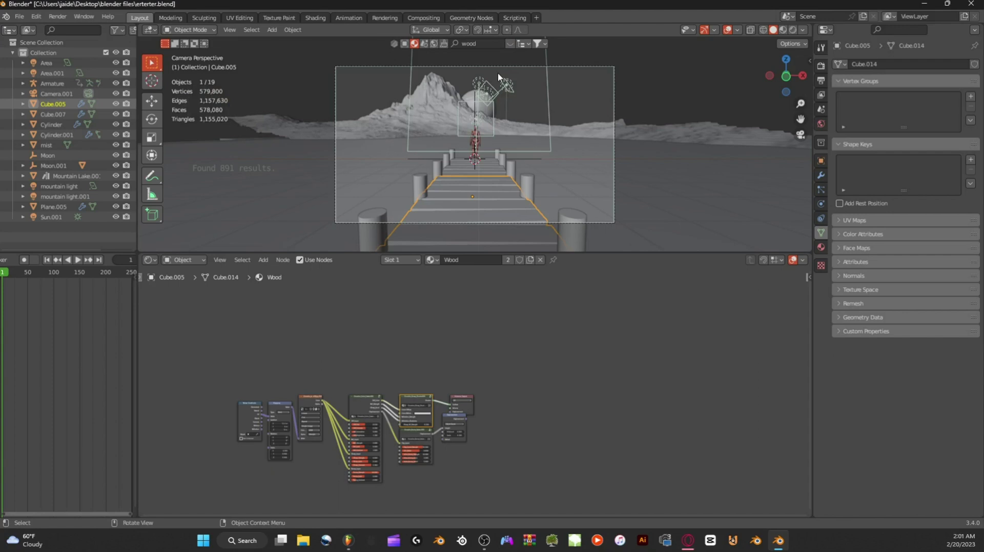
pyautogui.scroll(3, 506, 121)
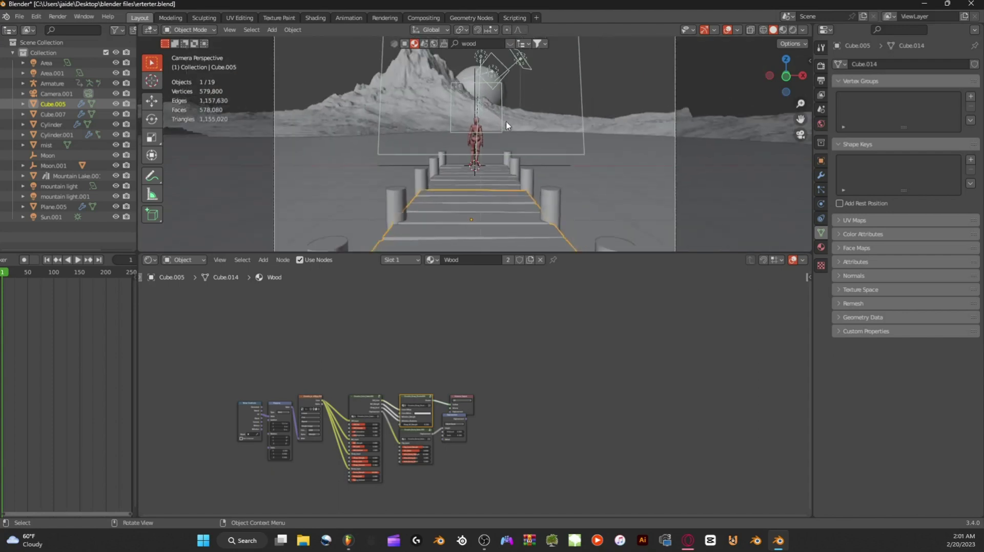